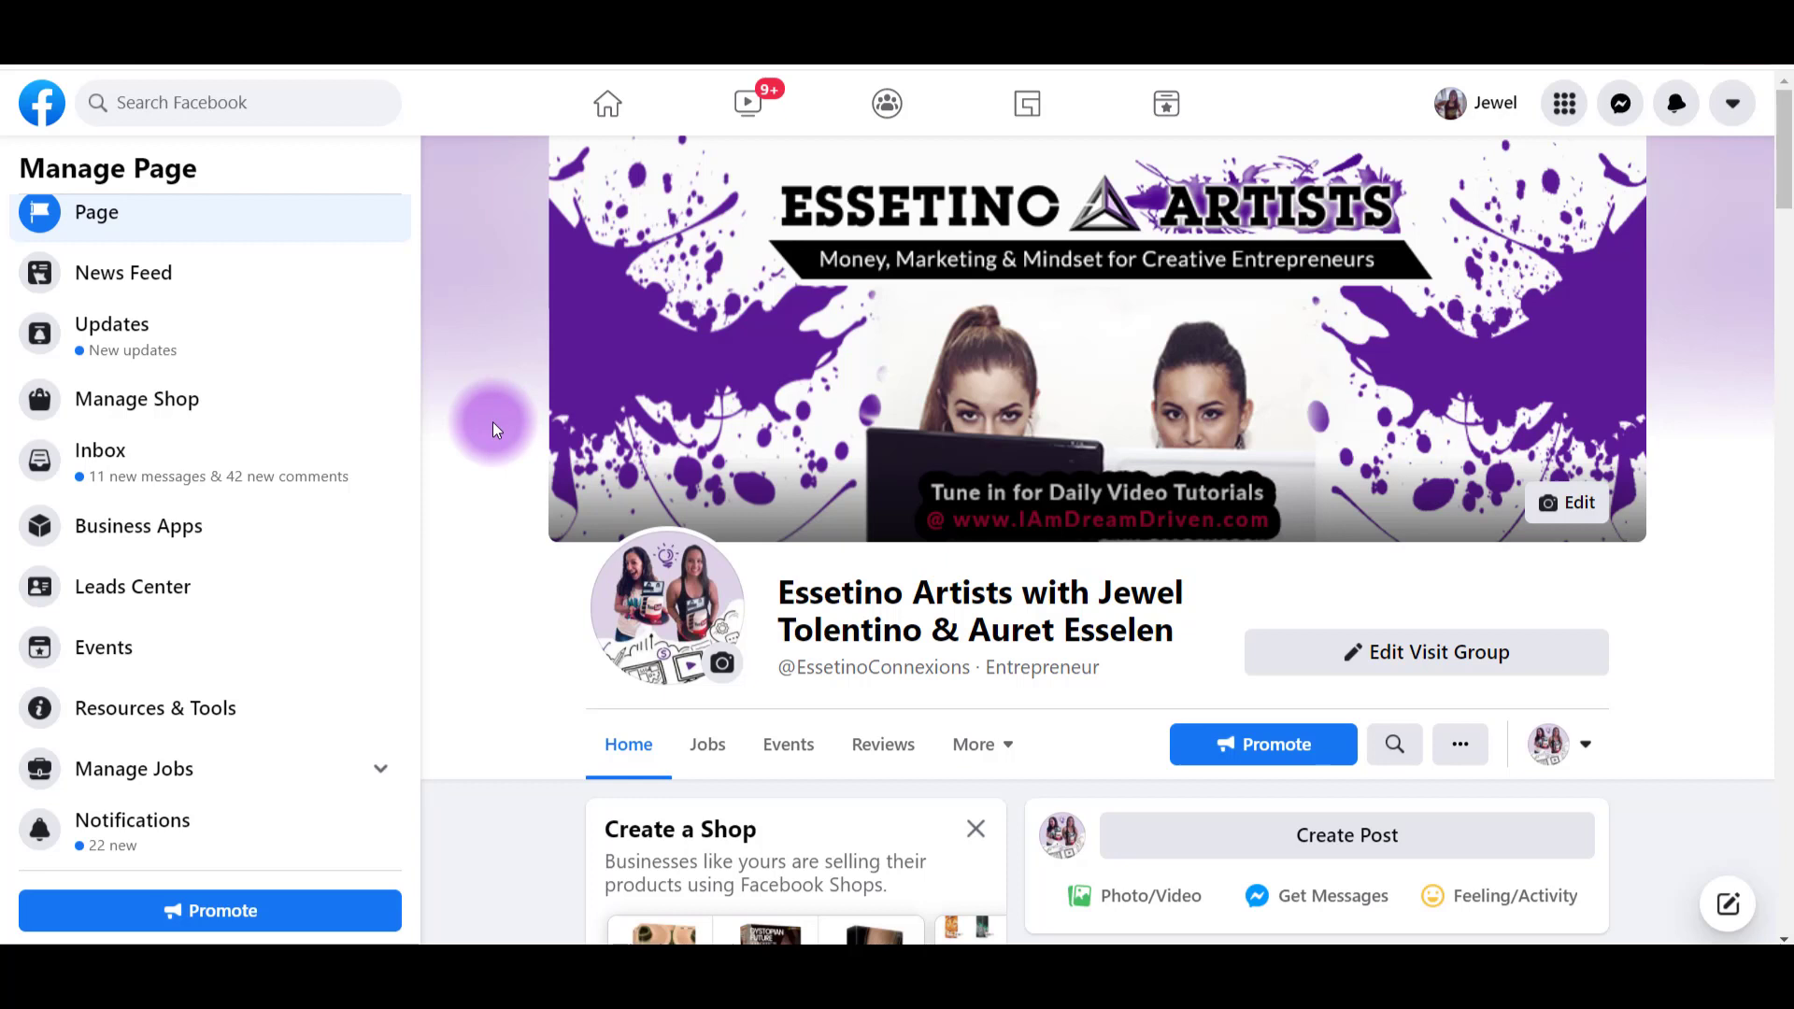
# Open the page's Manage Shop area and start the shop setup.
pyautogui.scroll(-4, 494, 428)
pyautogui.scroll(-1, 491, 423)
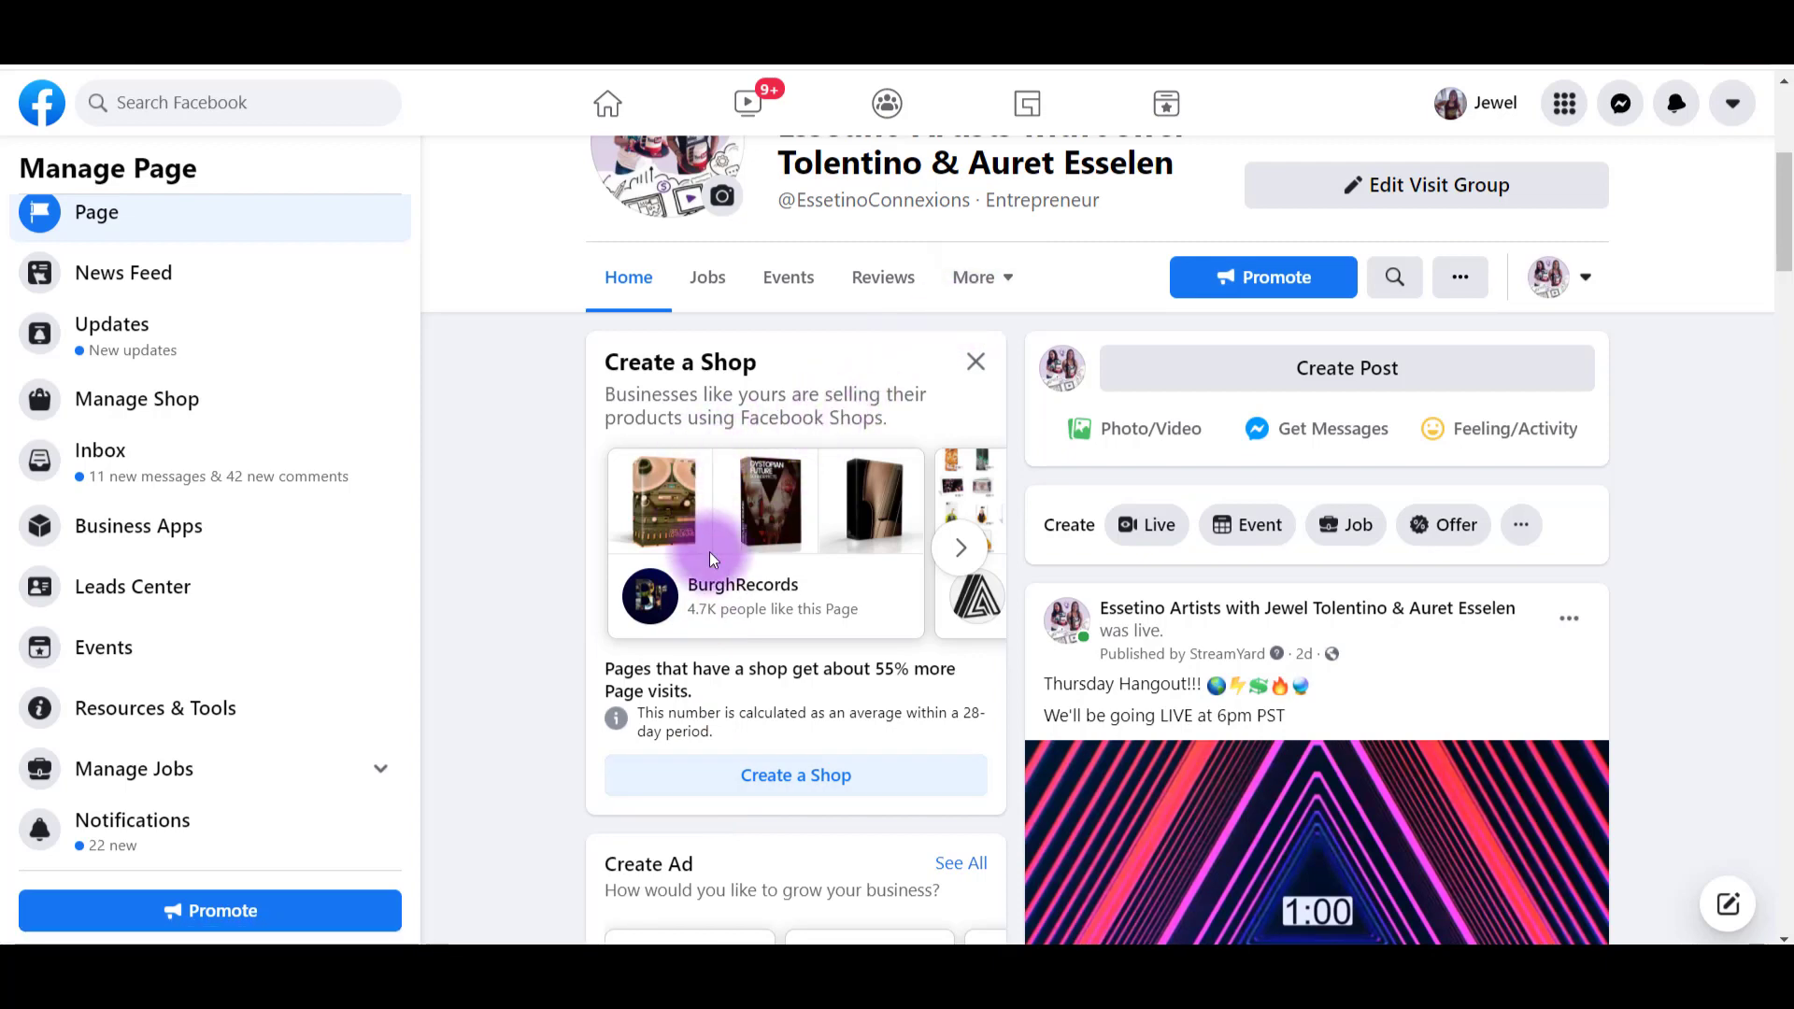
pyautogui.scroll(1, 783, 486)
pyautogui.scroll(4, 783, 495)
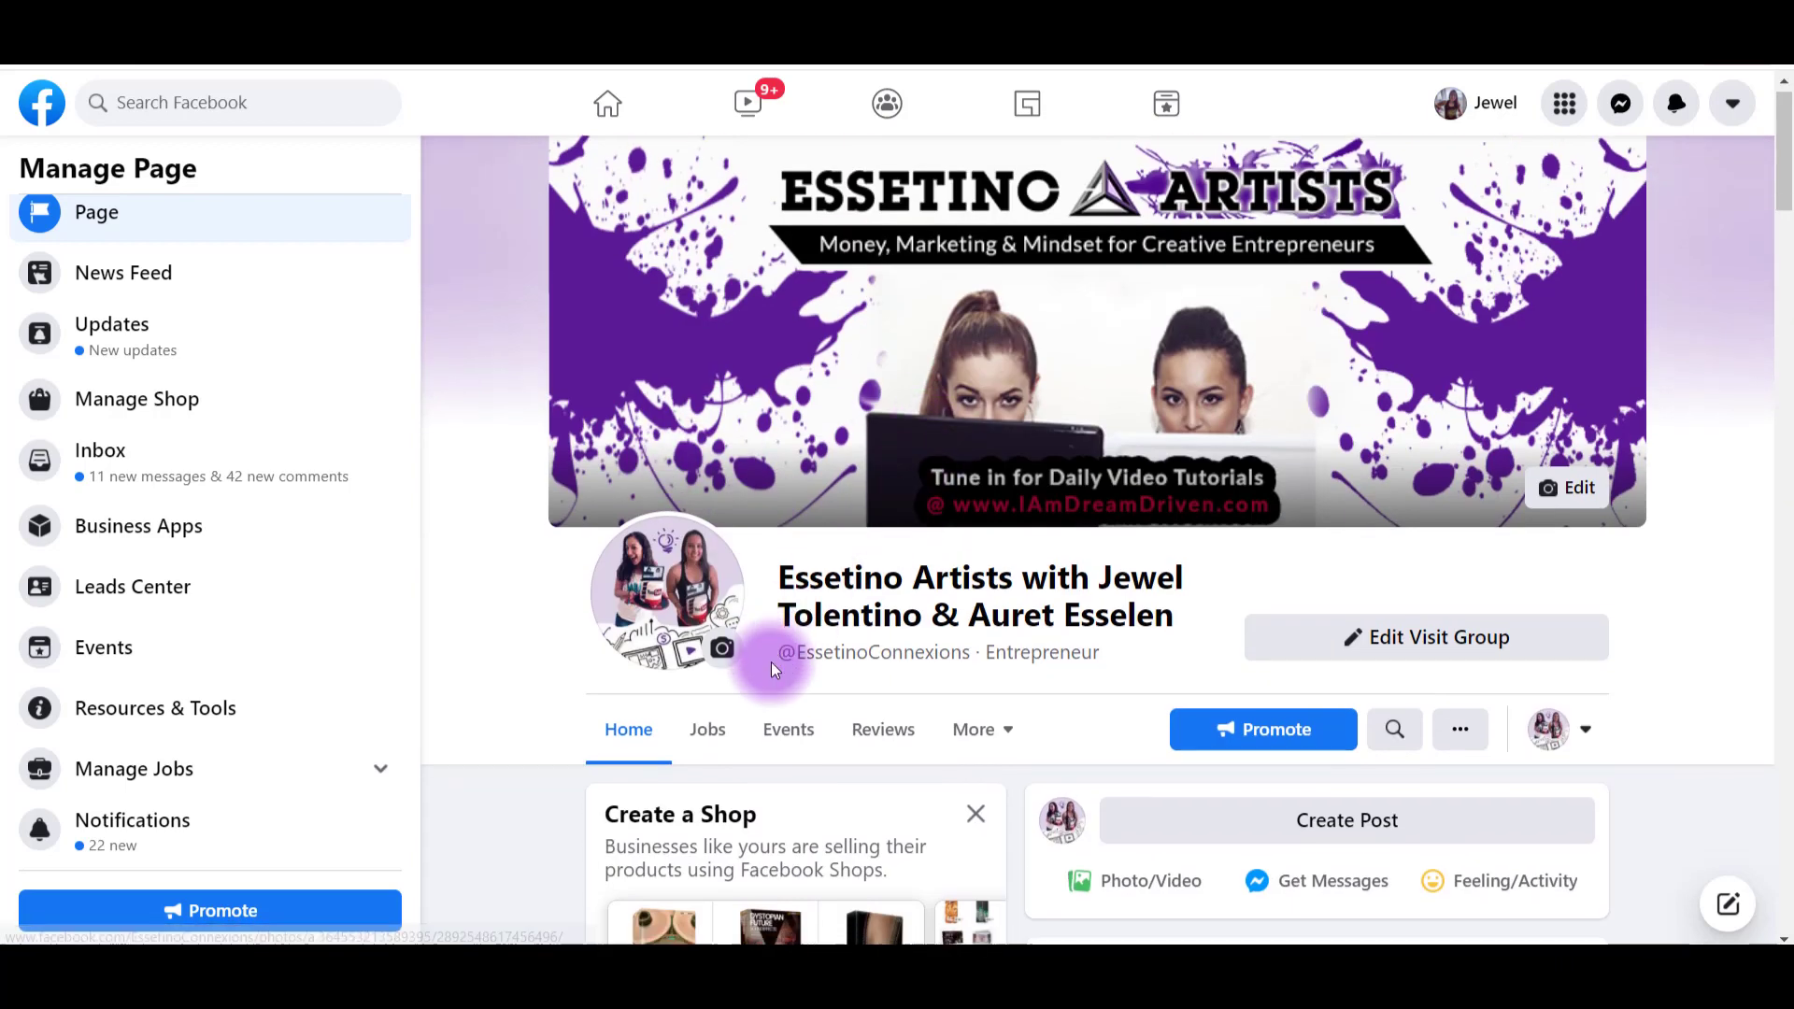
pyautogui.scroll(-2, 771, 669)
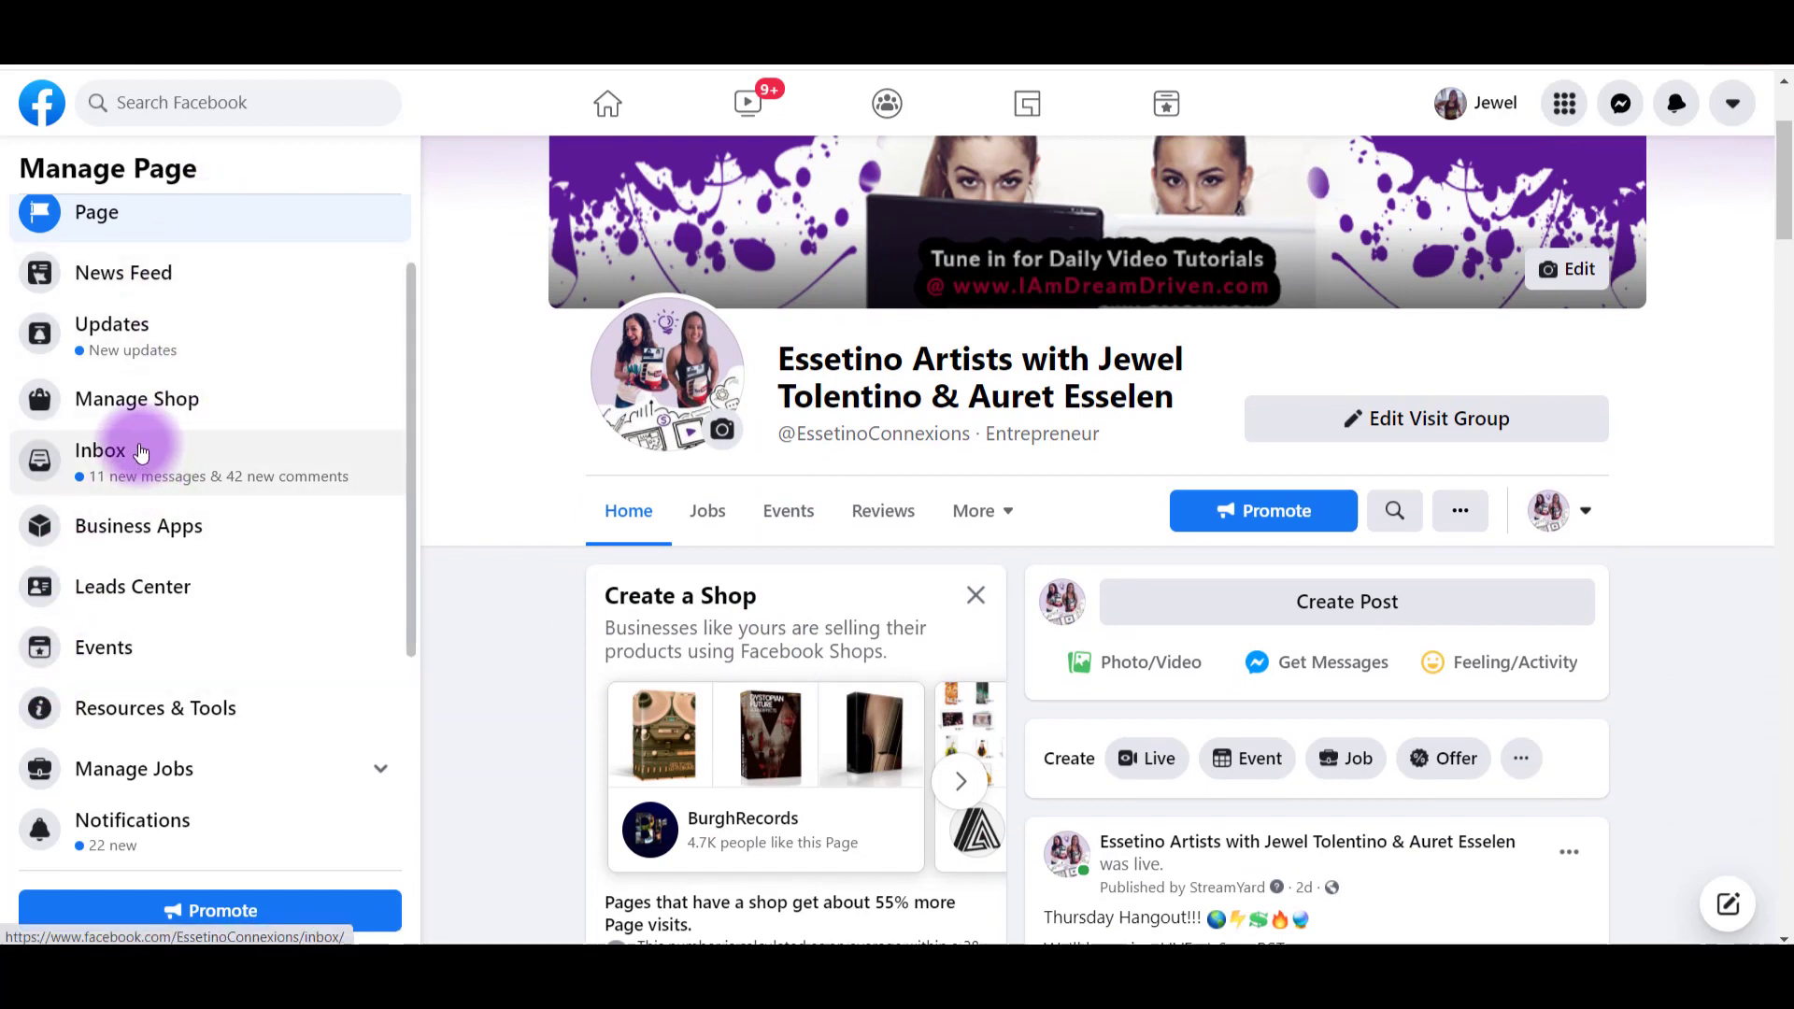
pyautogui.click(163, 402)
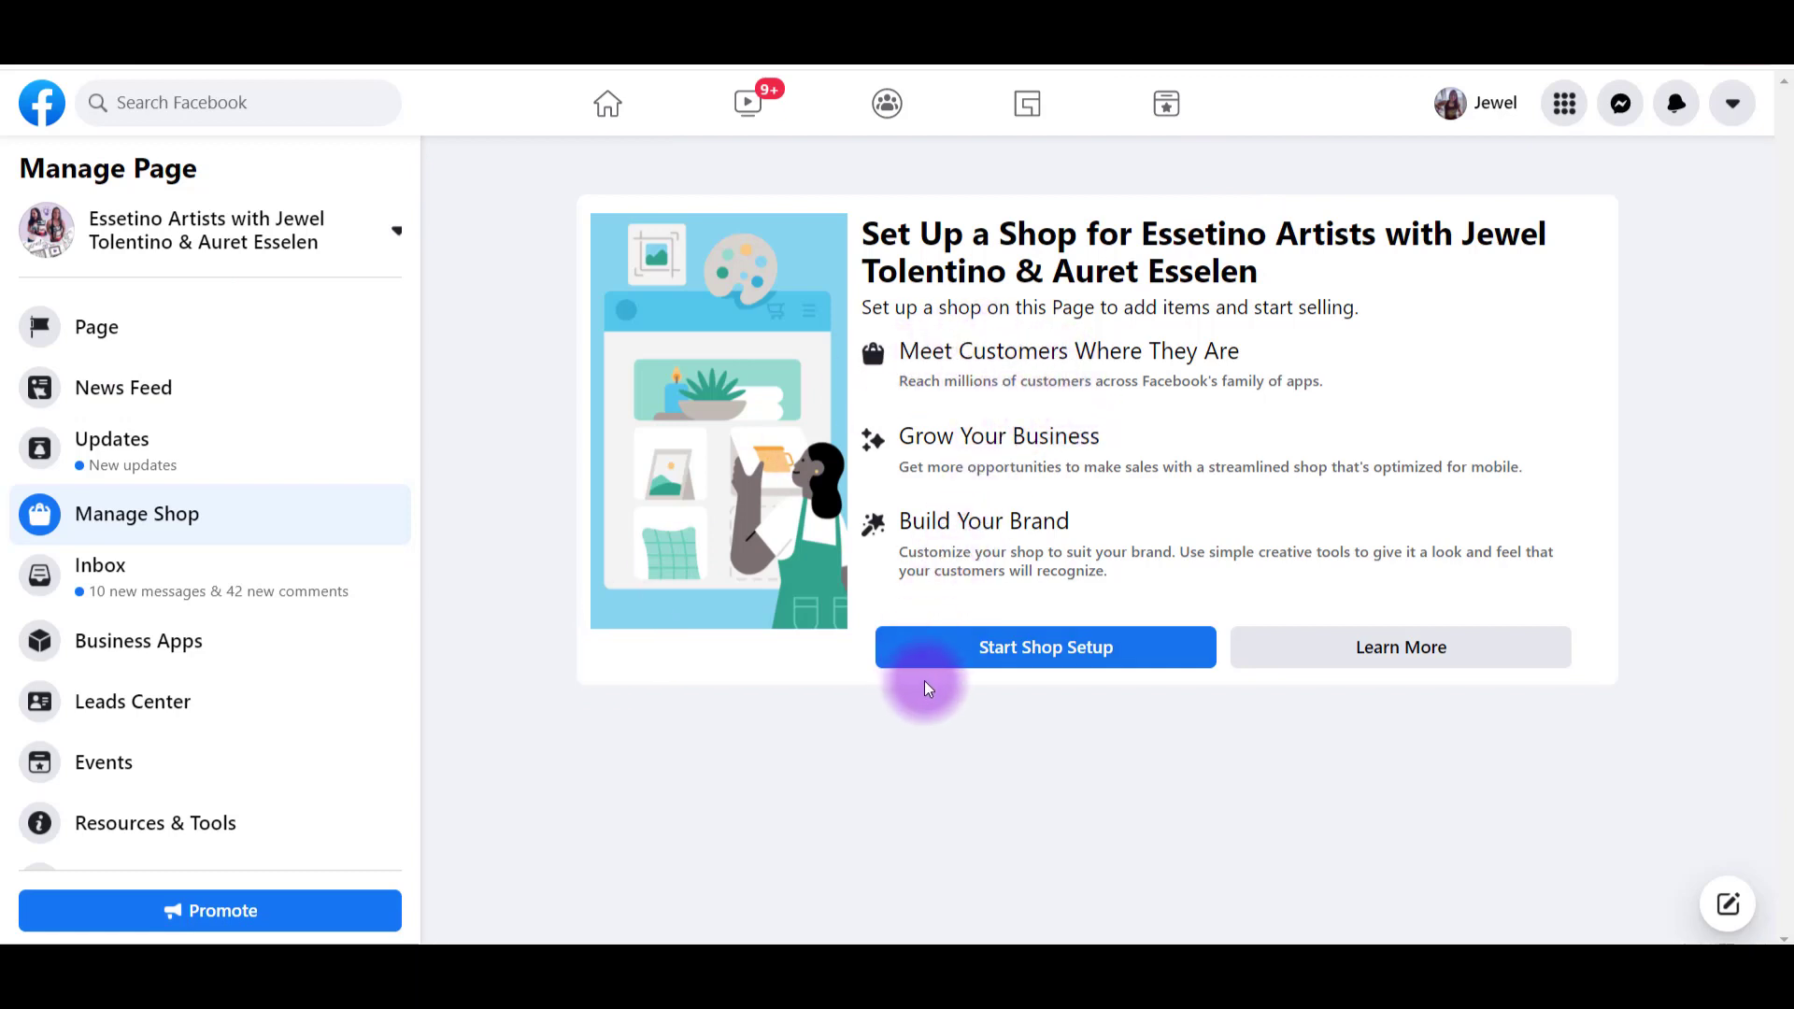
pyautogui.click(978, 658)
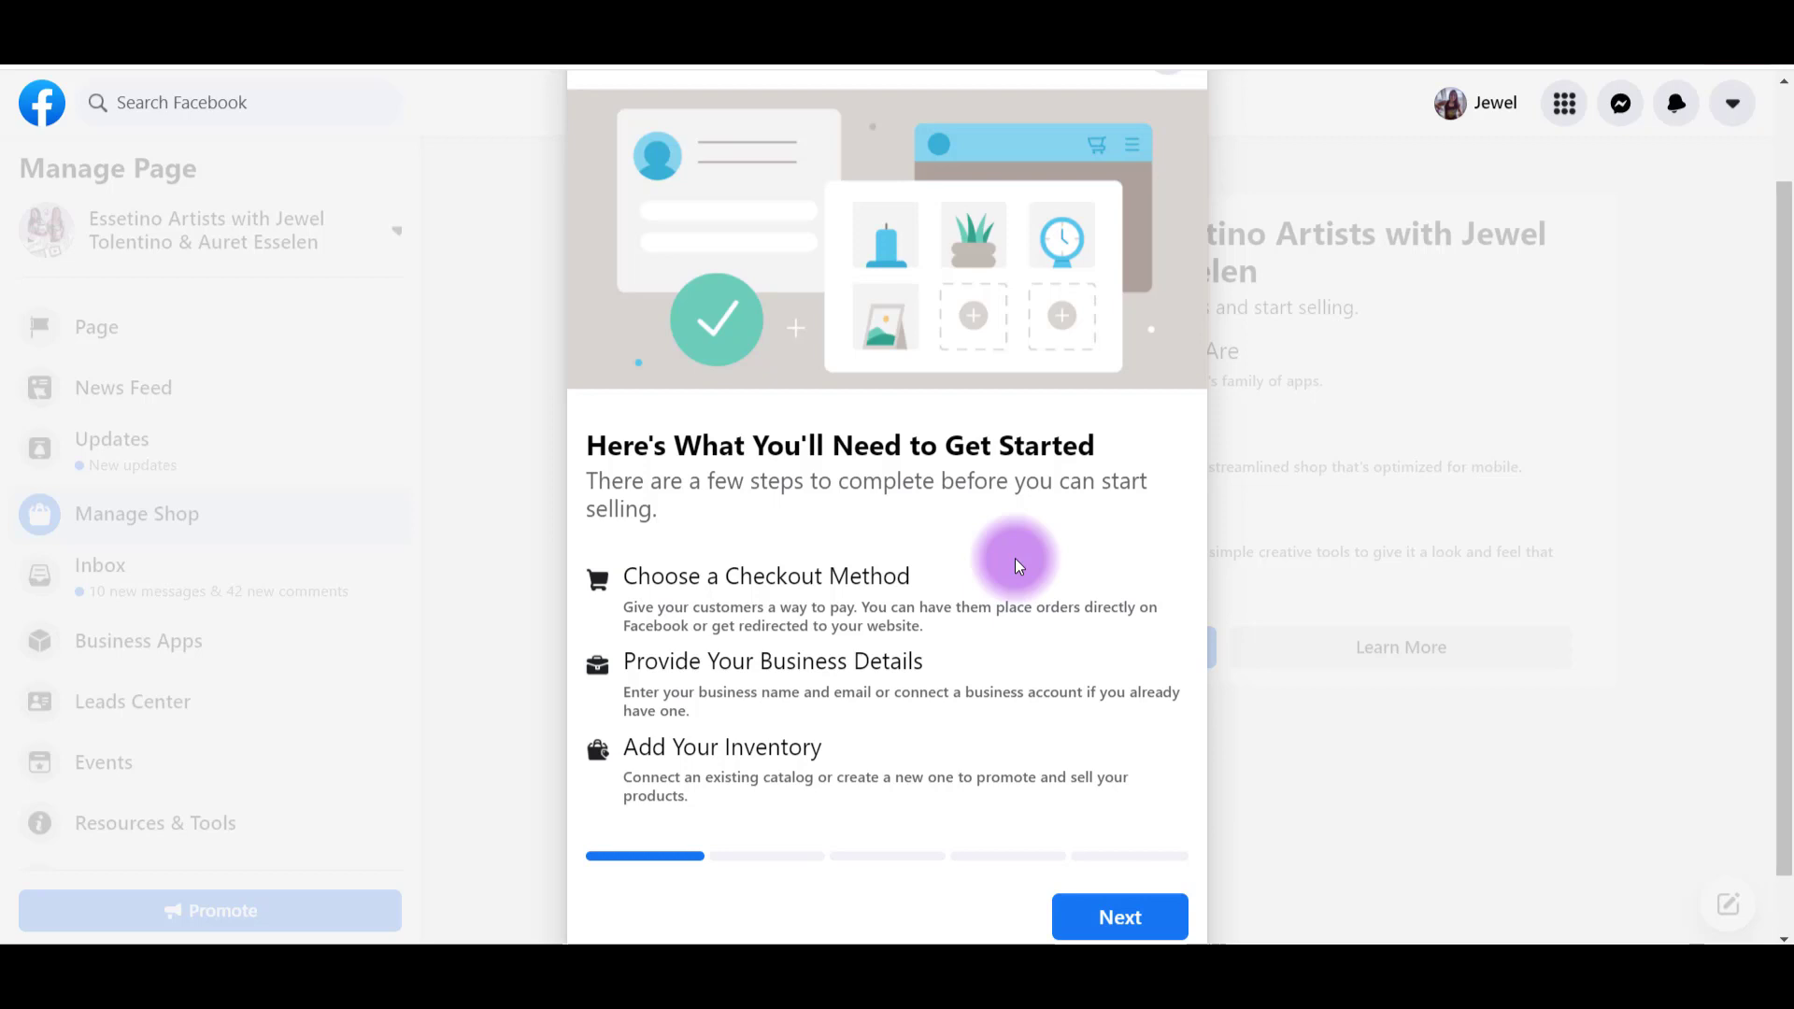
# Choose checkout on another website and keep the connected business account.
pyautogui.click(1086, 935)
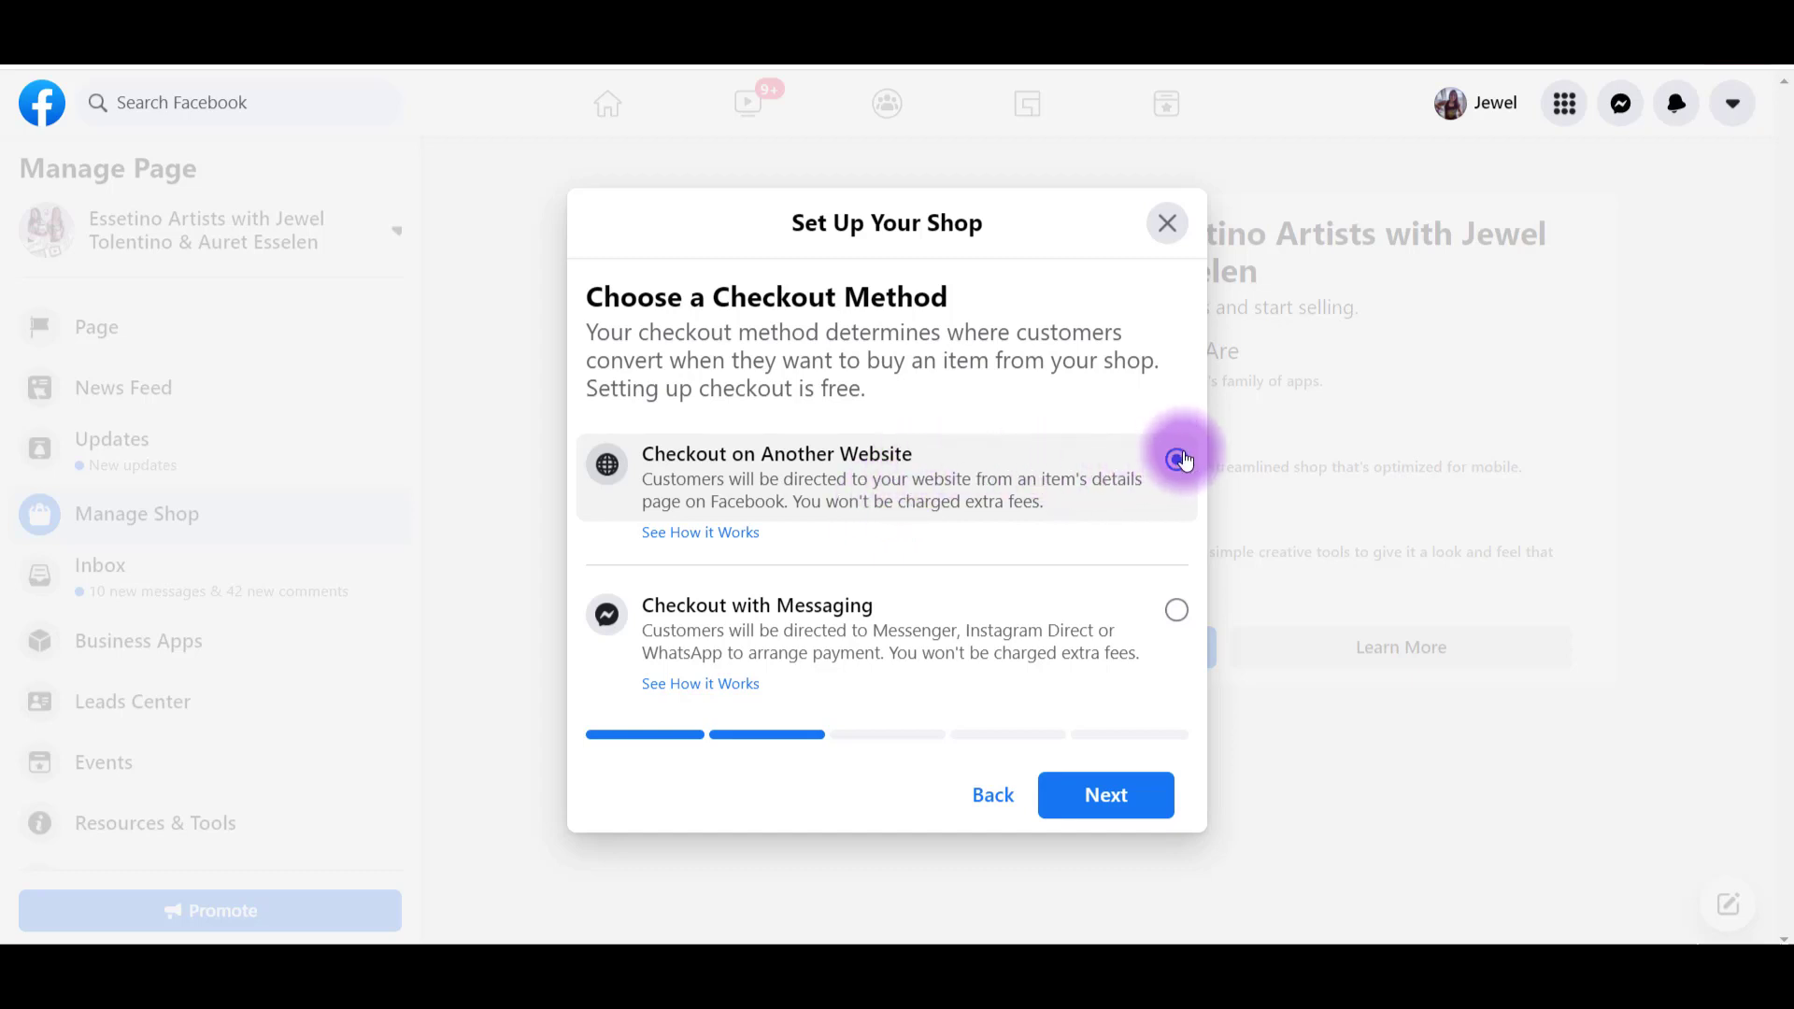
pyautogui.click(1091, 795)
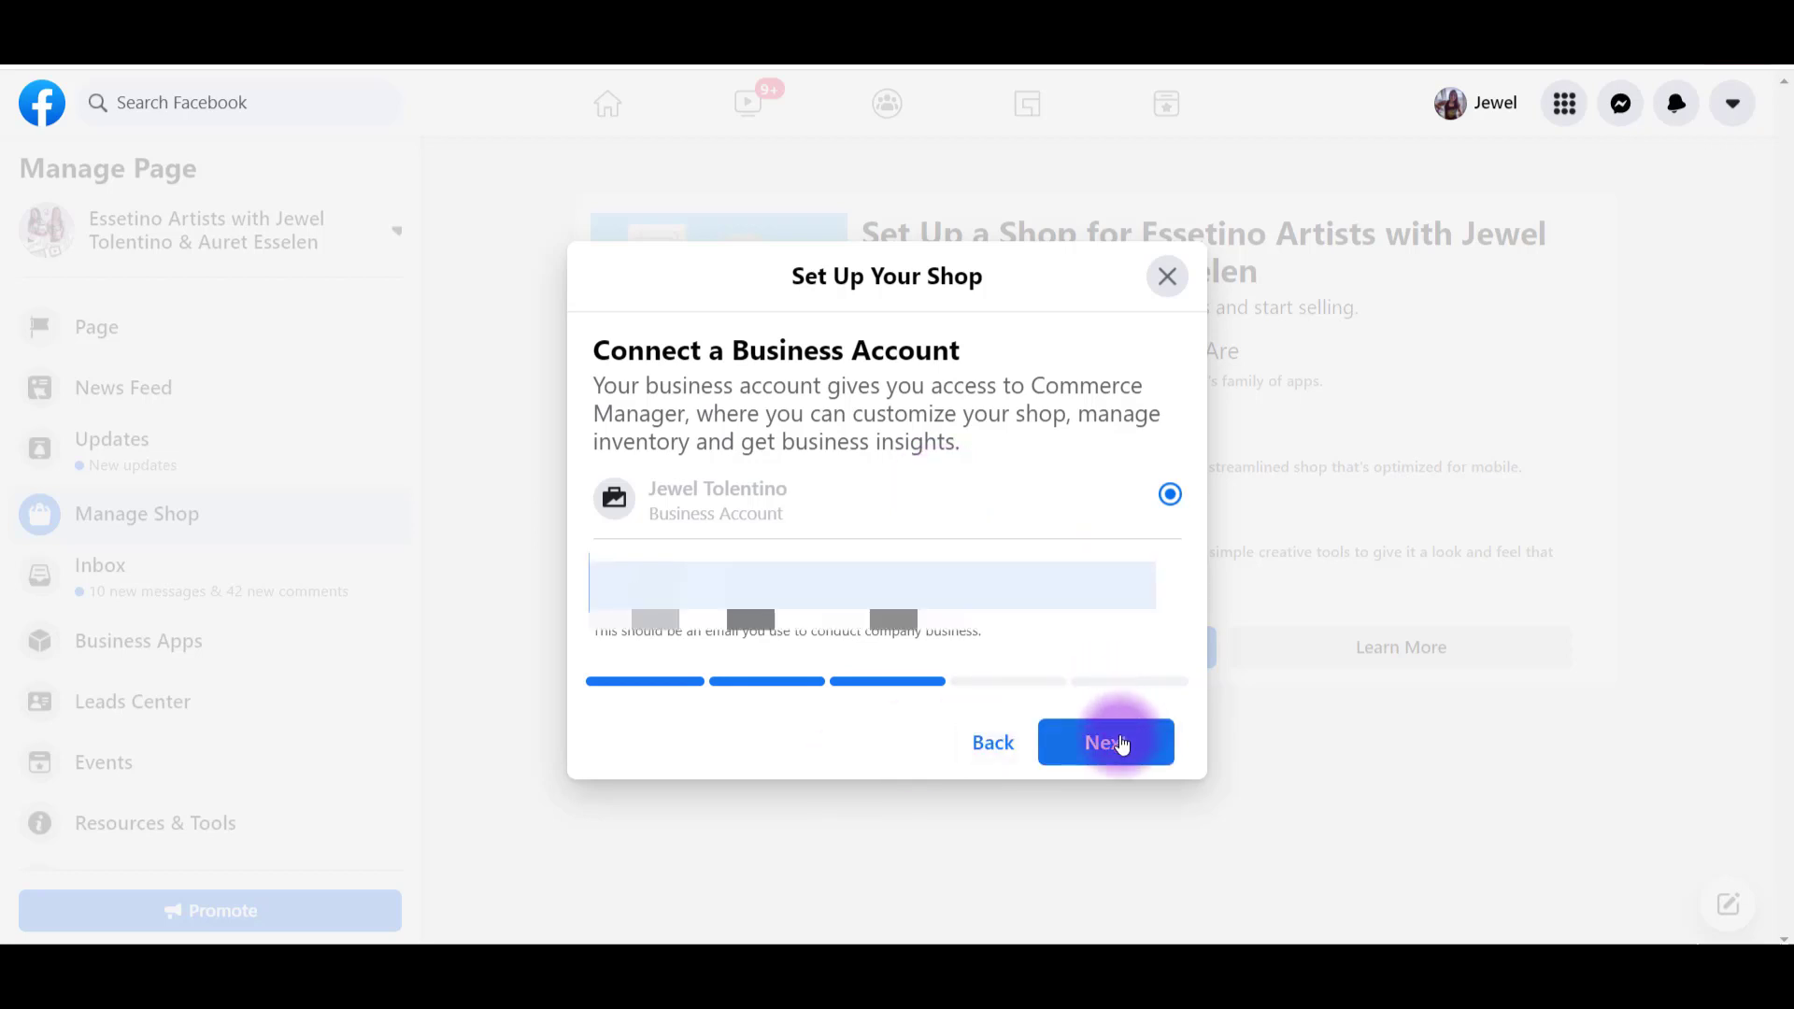
pyautogui.click(1121, 743)
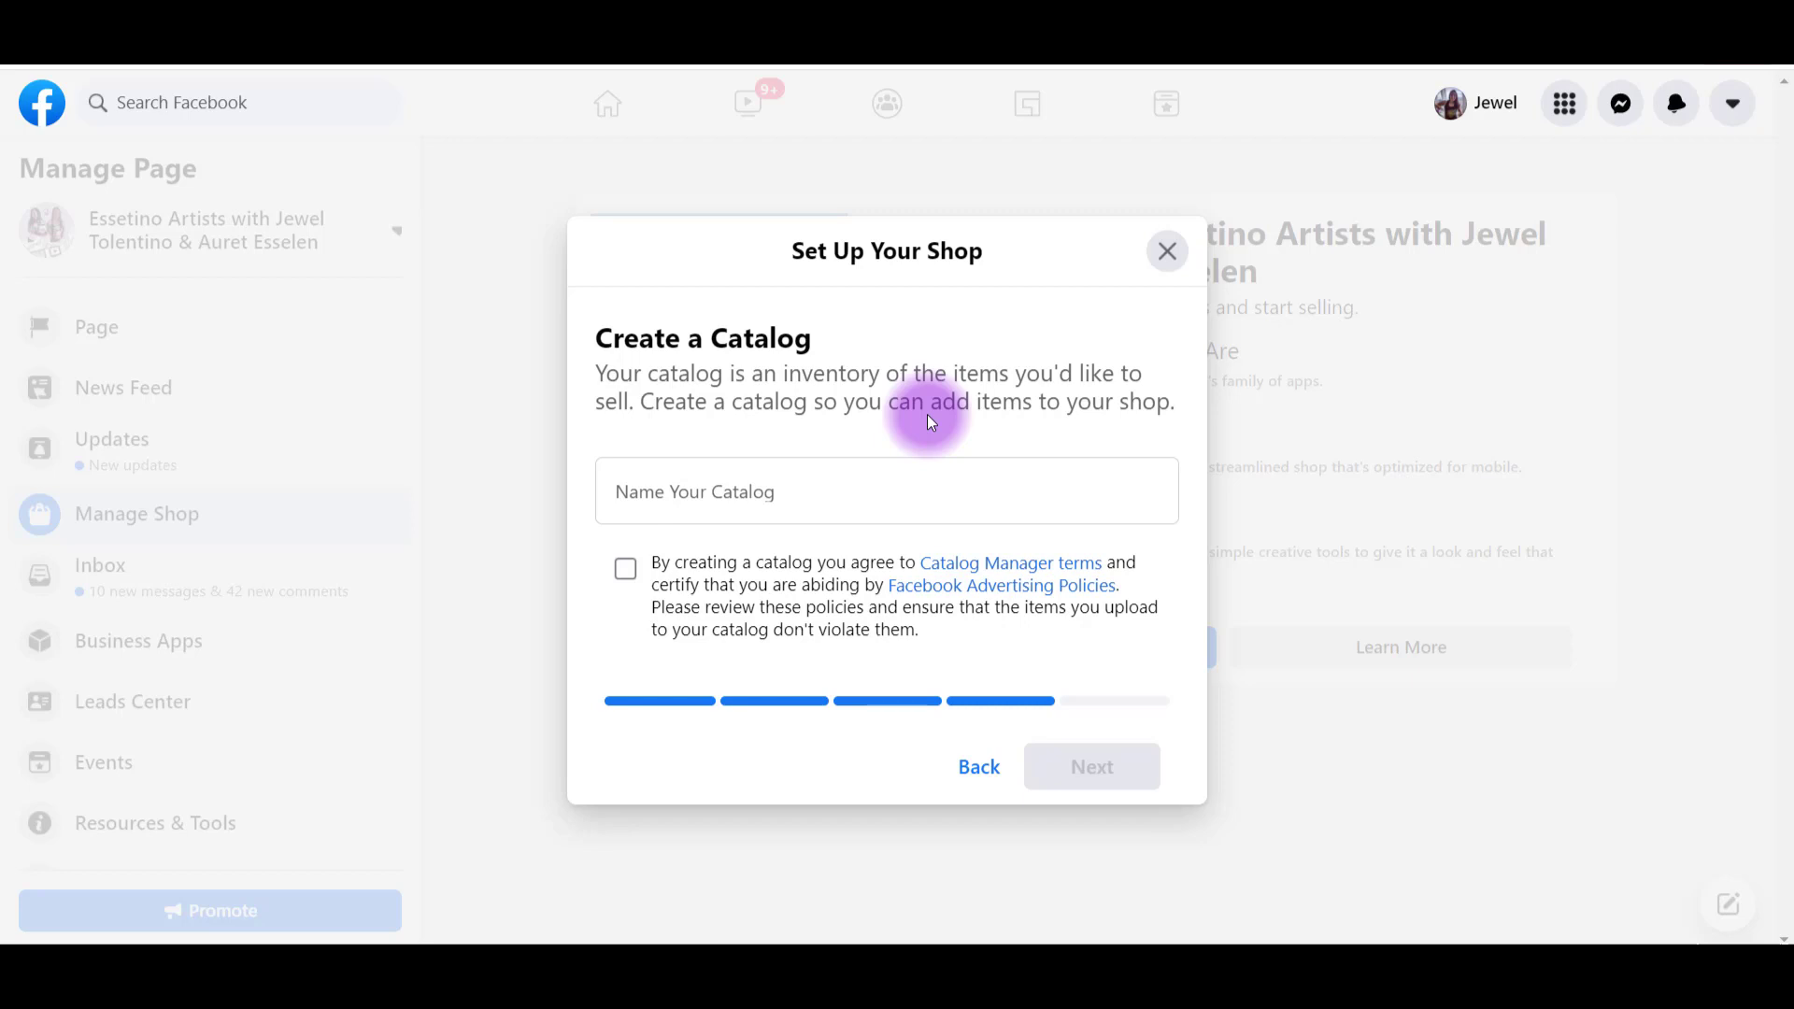
# Create the 'Courses and Coaching' catalog, accept the merchant agreement, and submit the shop for review.
pyautogui.click(793, 492)
pyautogui.write('Courses and Coaching')
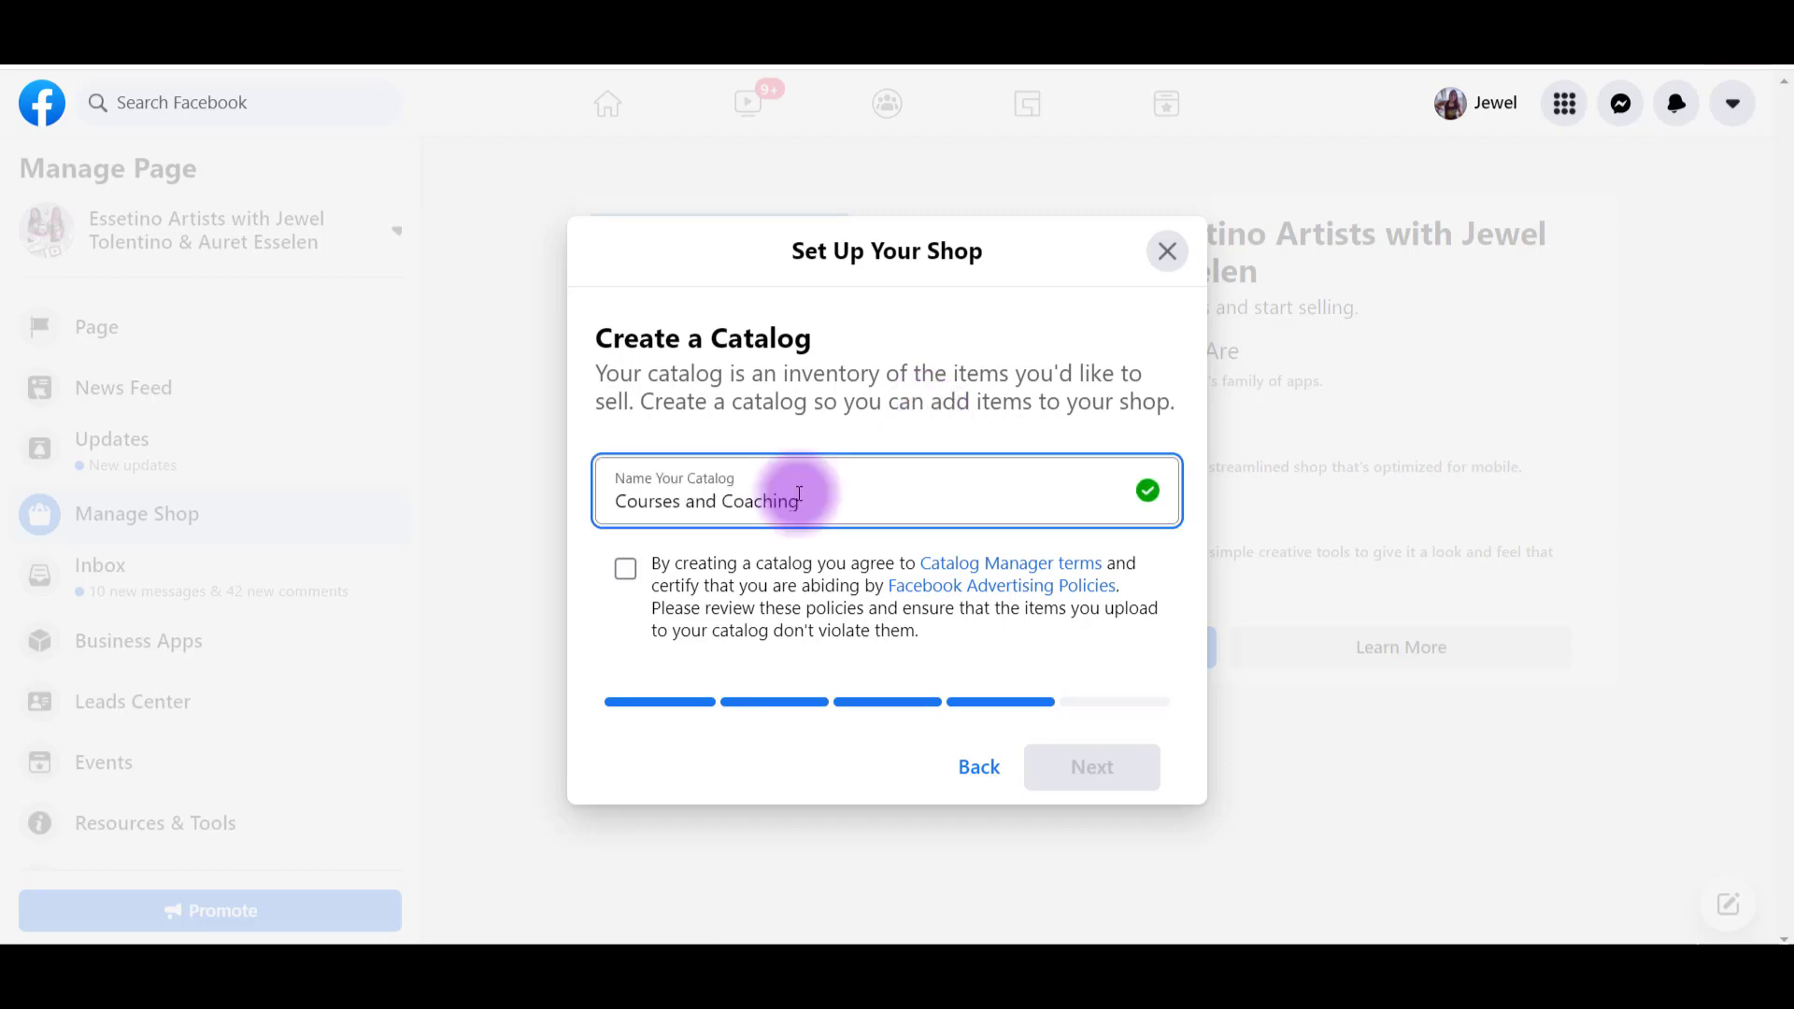
pyautogui.click(633, 578)
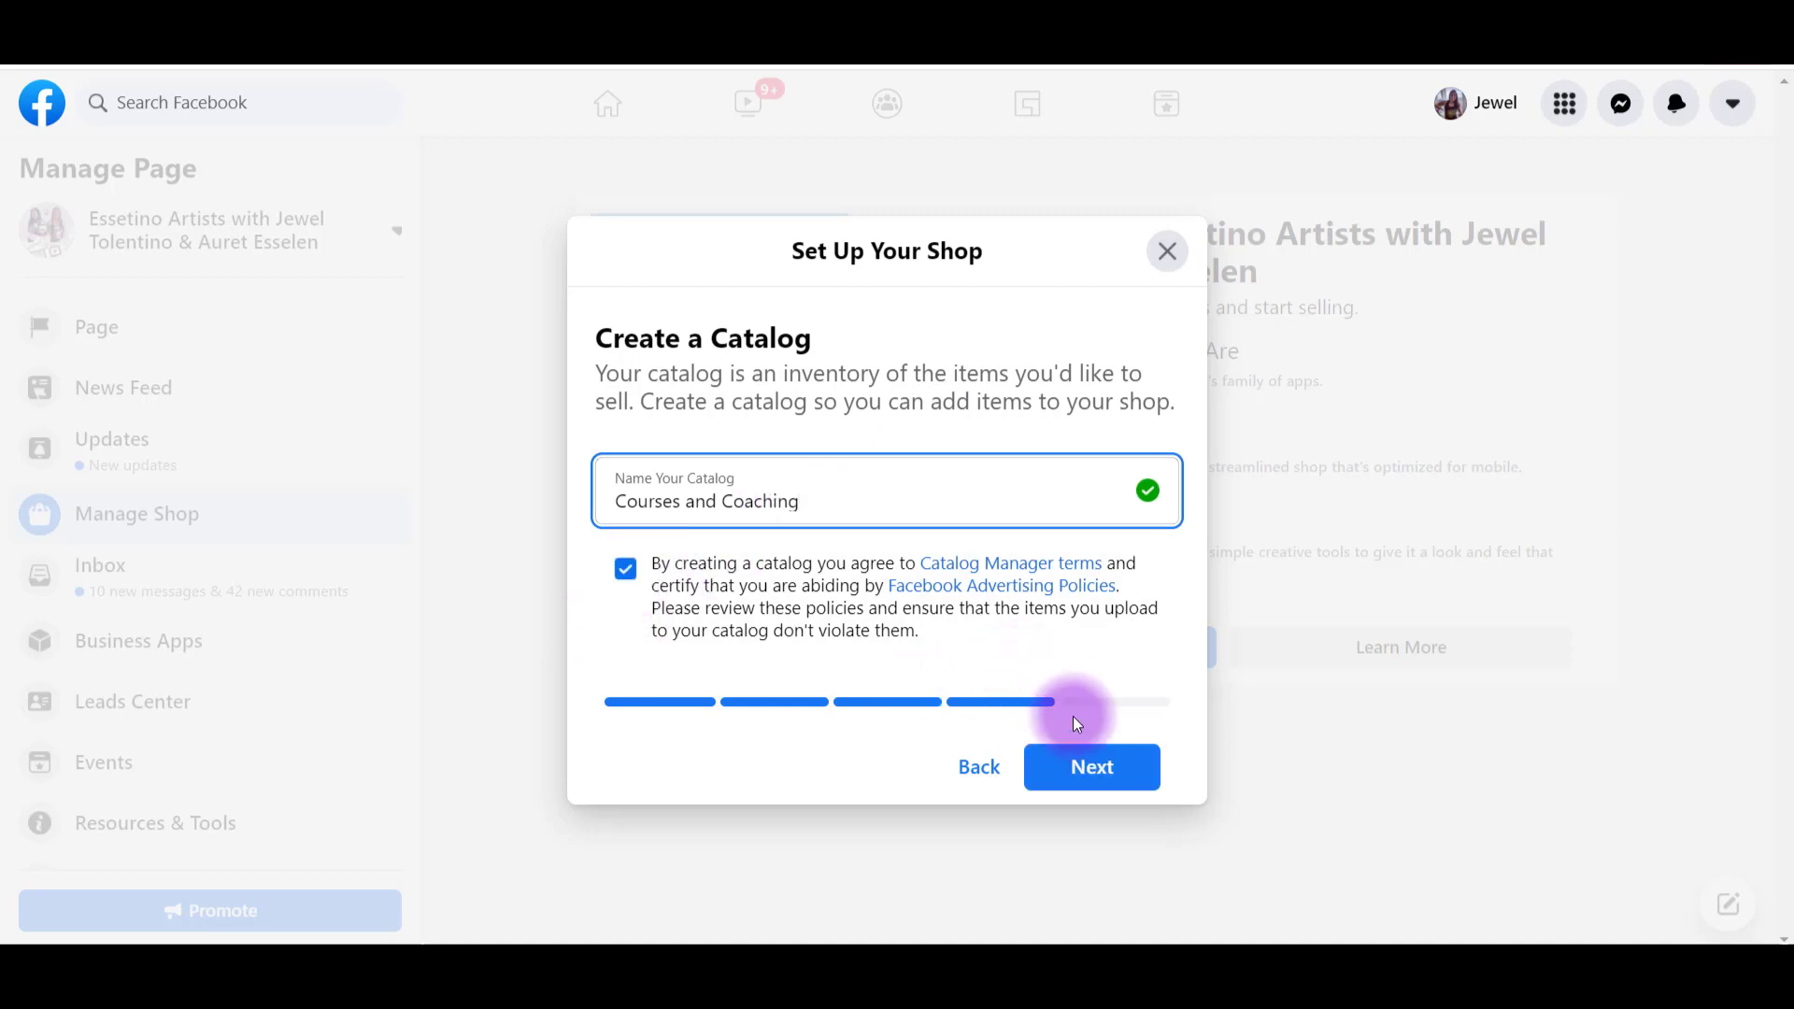
pyautogui.click(1084, 766)
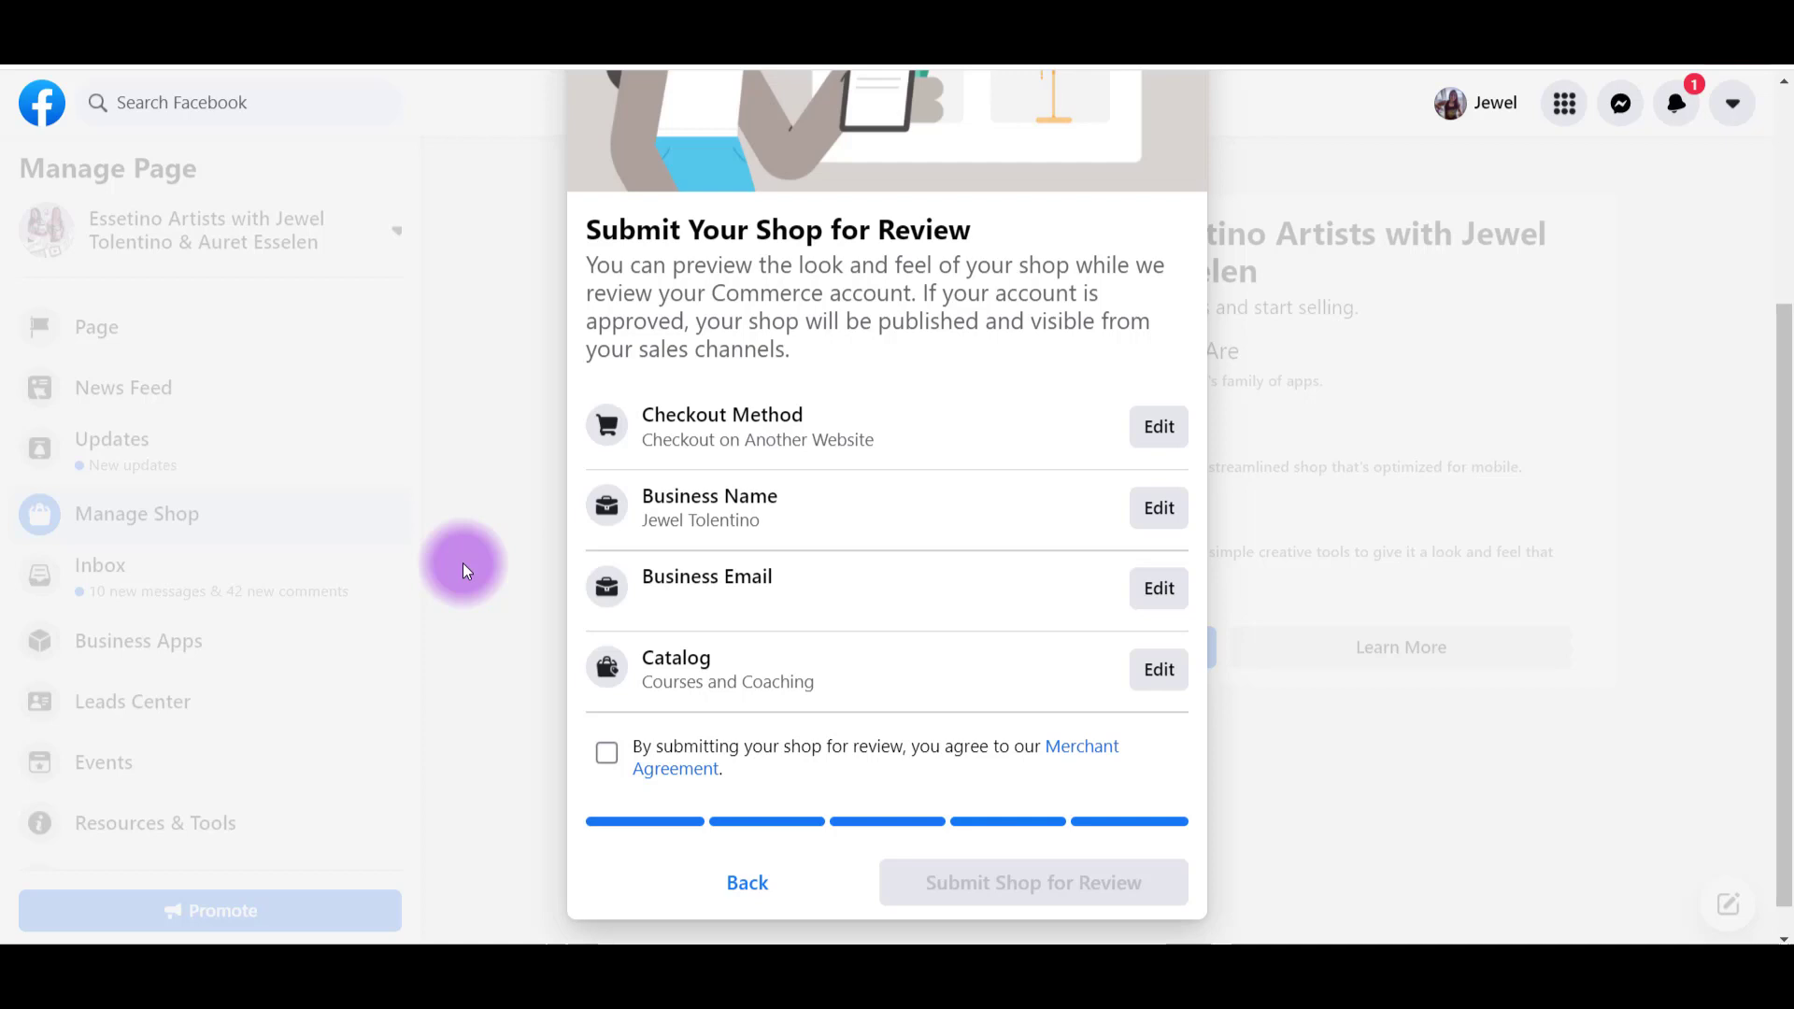
pyautogui.click(607, 753)
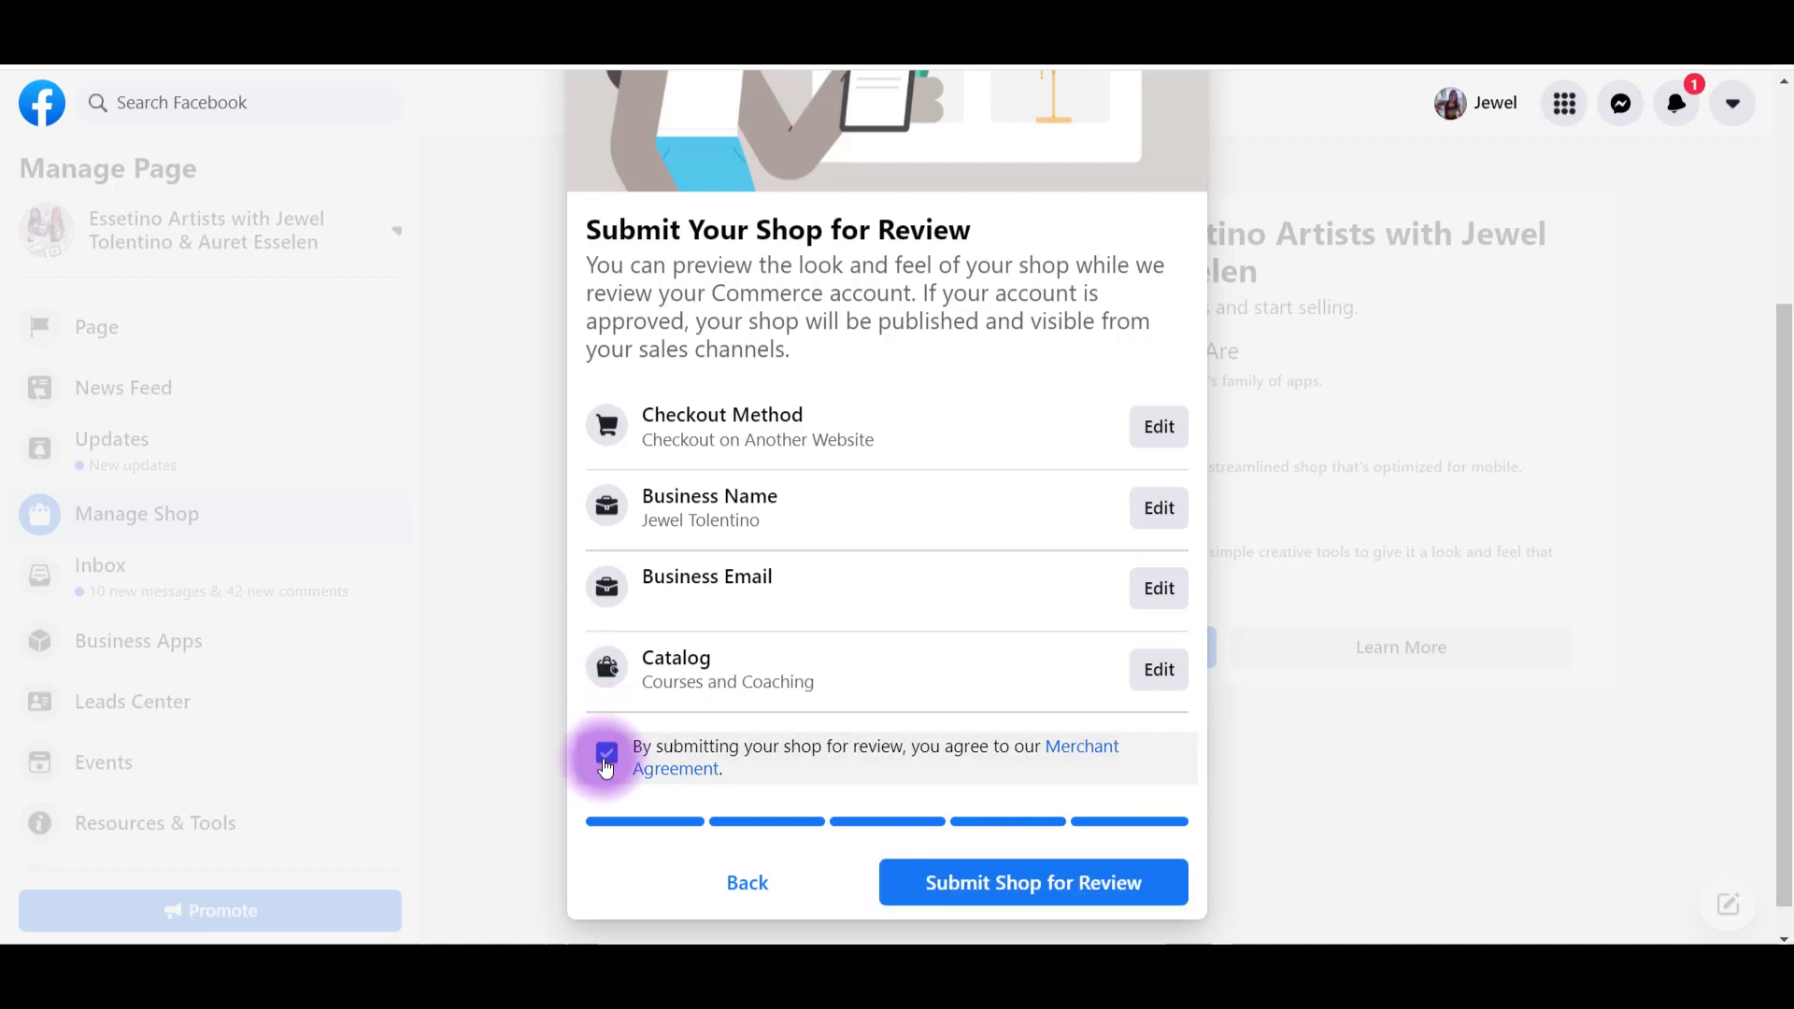
pyautogui.click(928, 897)
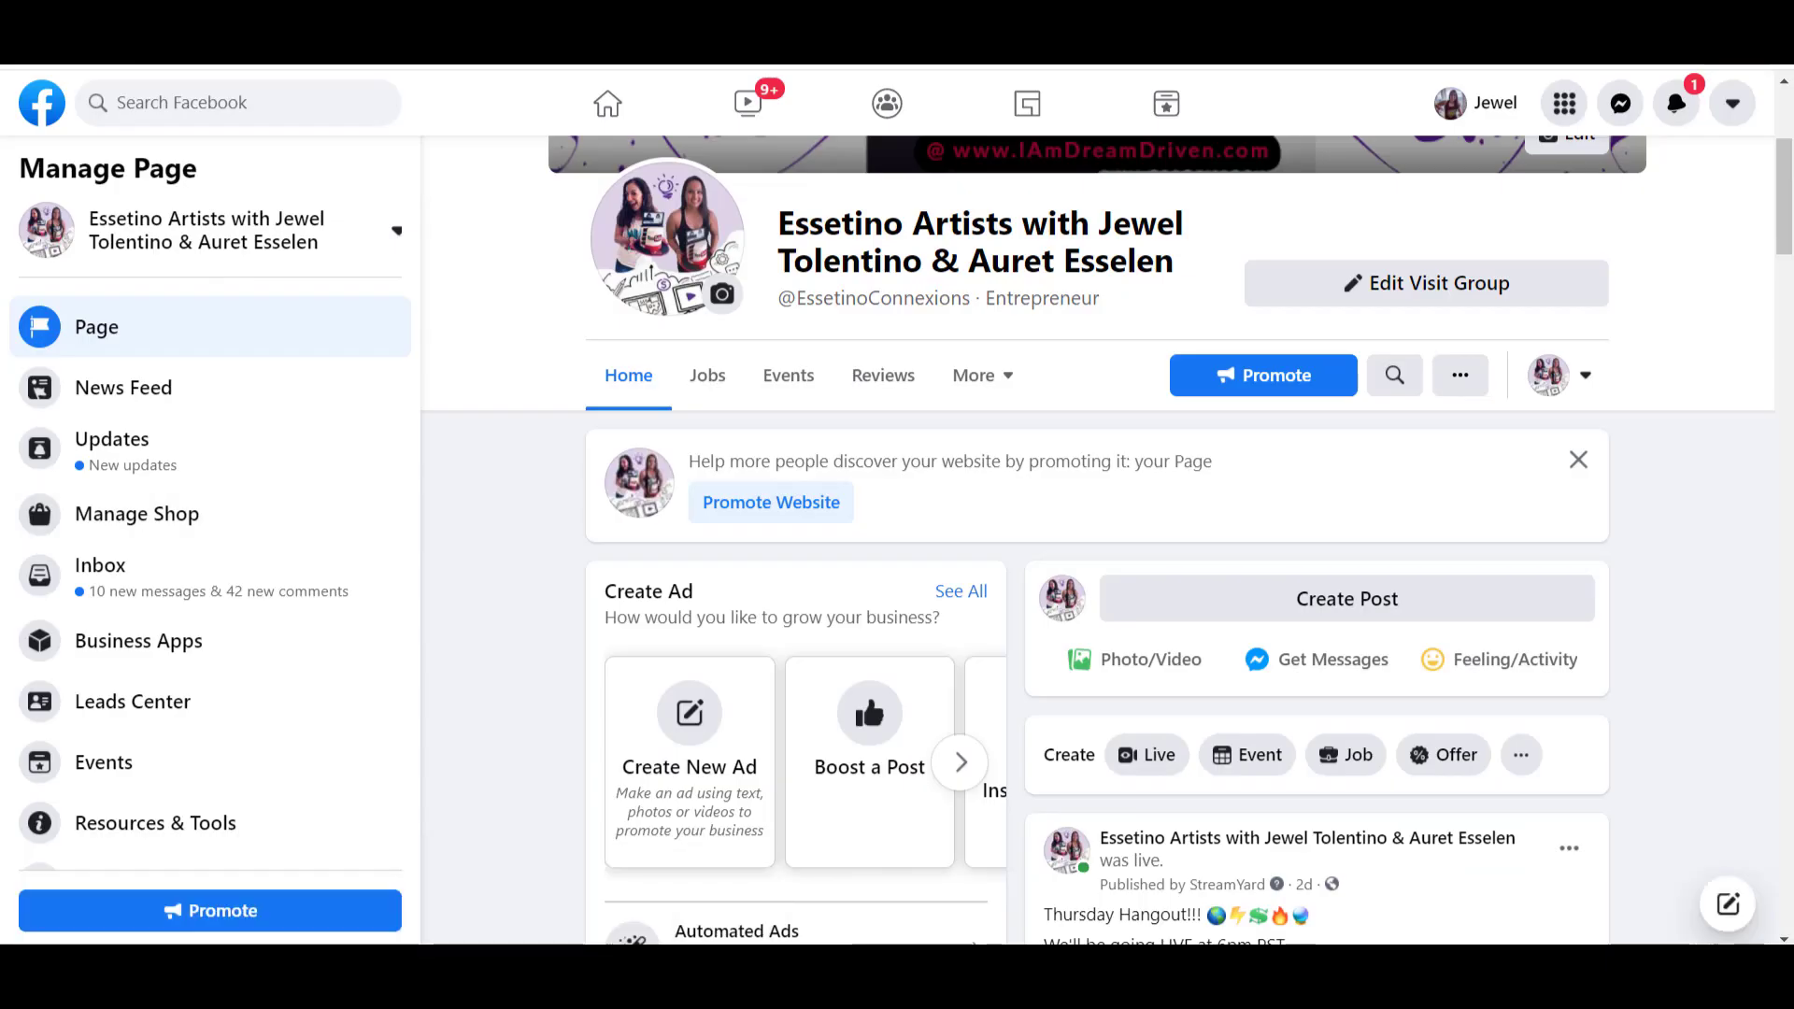
# Return to Manage Shop and choose Add Products to reach Commerce Manager's Overview.
pyautogui.click(147, 400)
pyautogui.click(75, 525)
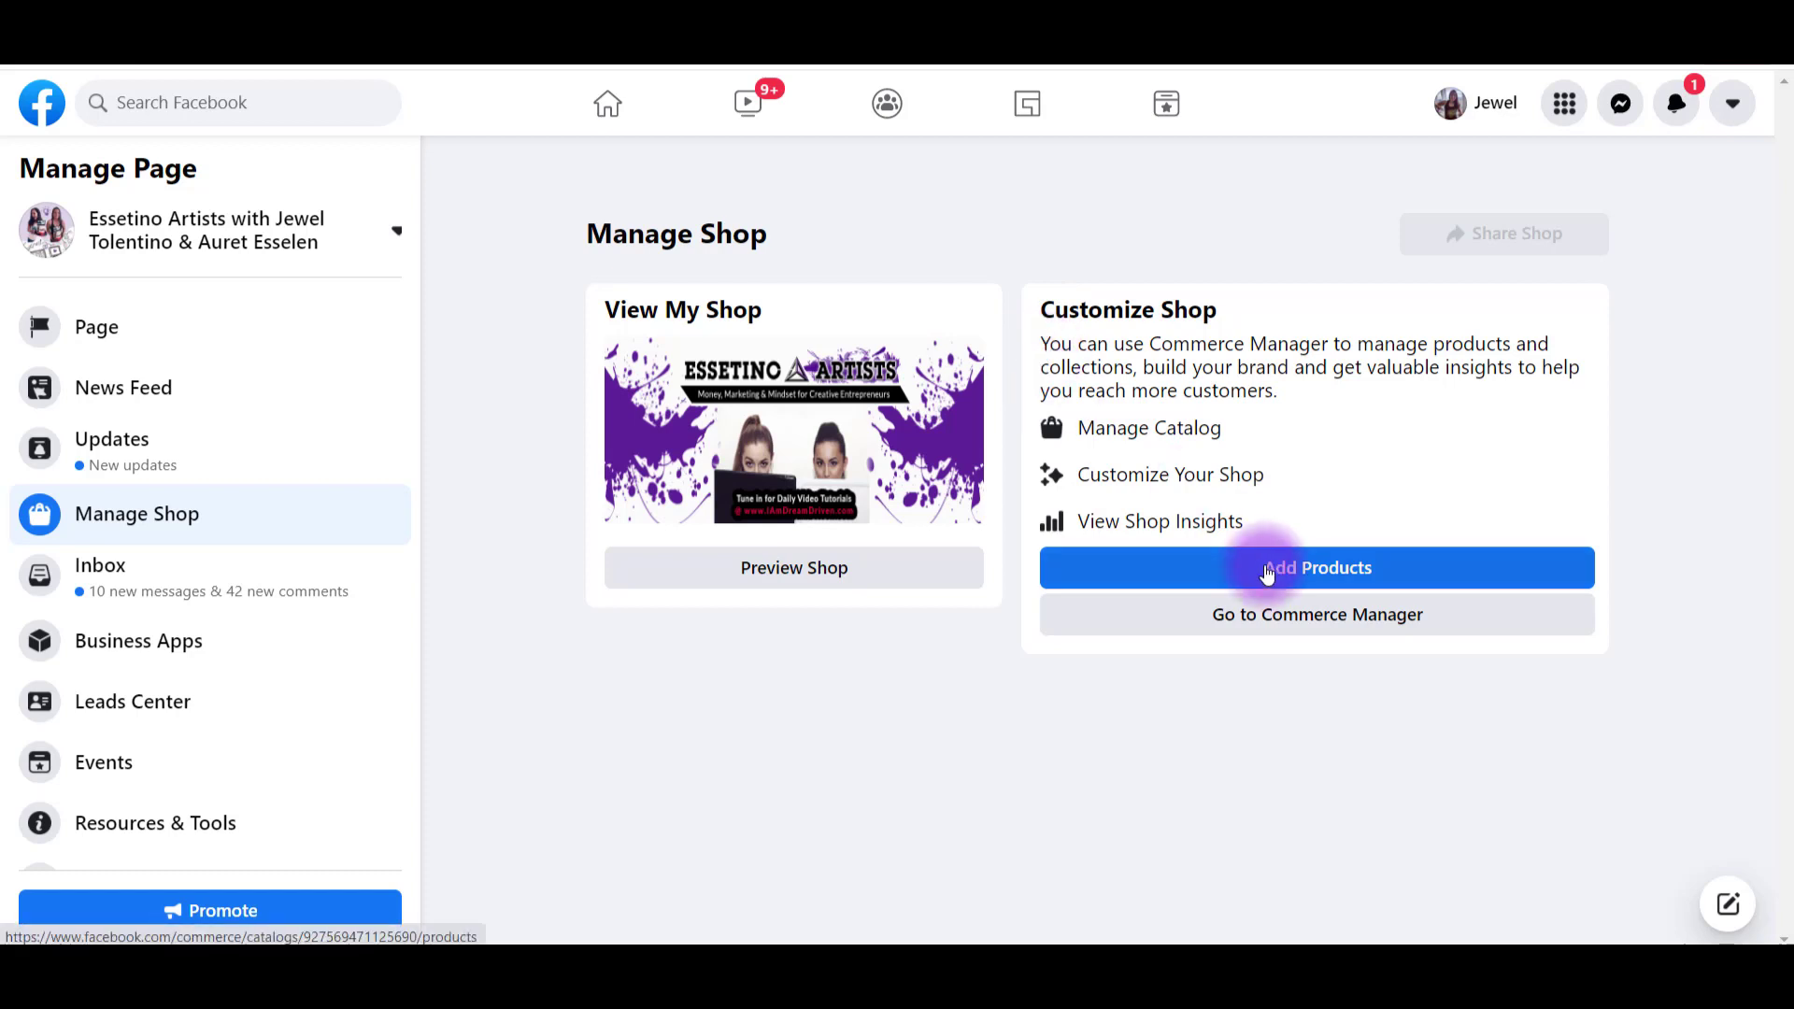
pyautogui.click(1225, 570)
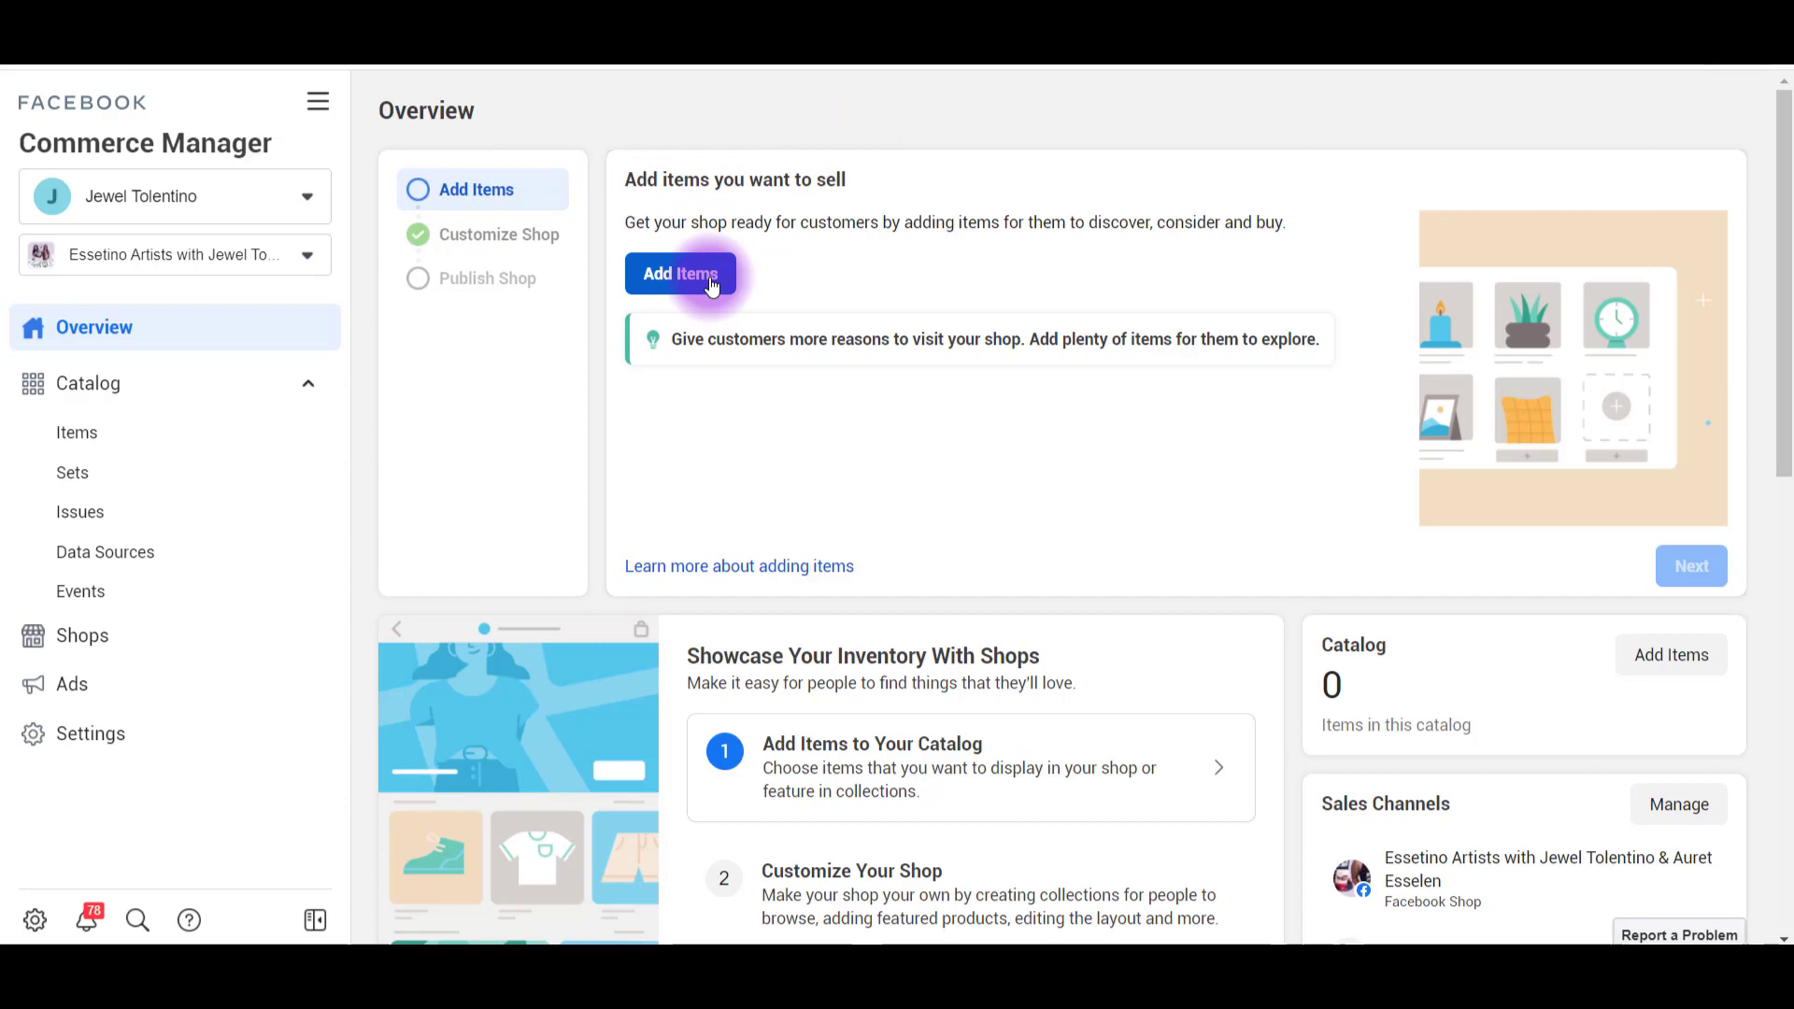
# Add catalog items manually and start the guided tour of the item form.
pyautogui.click(701, 277)
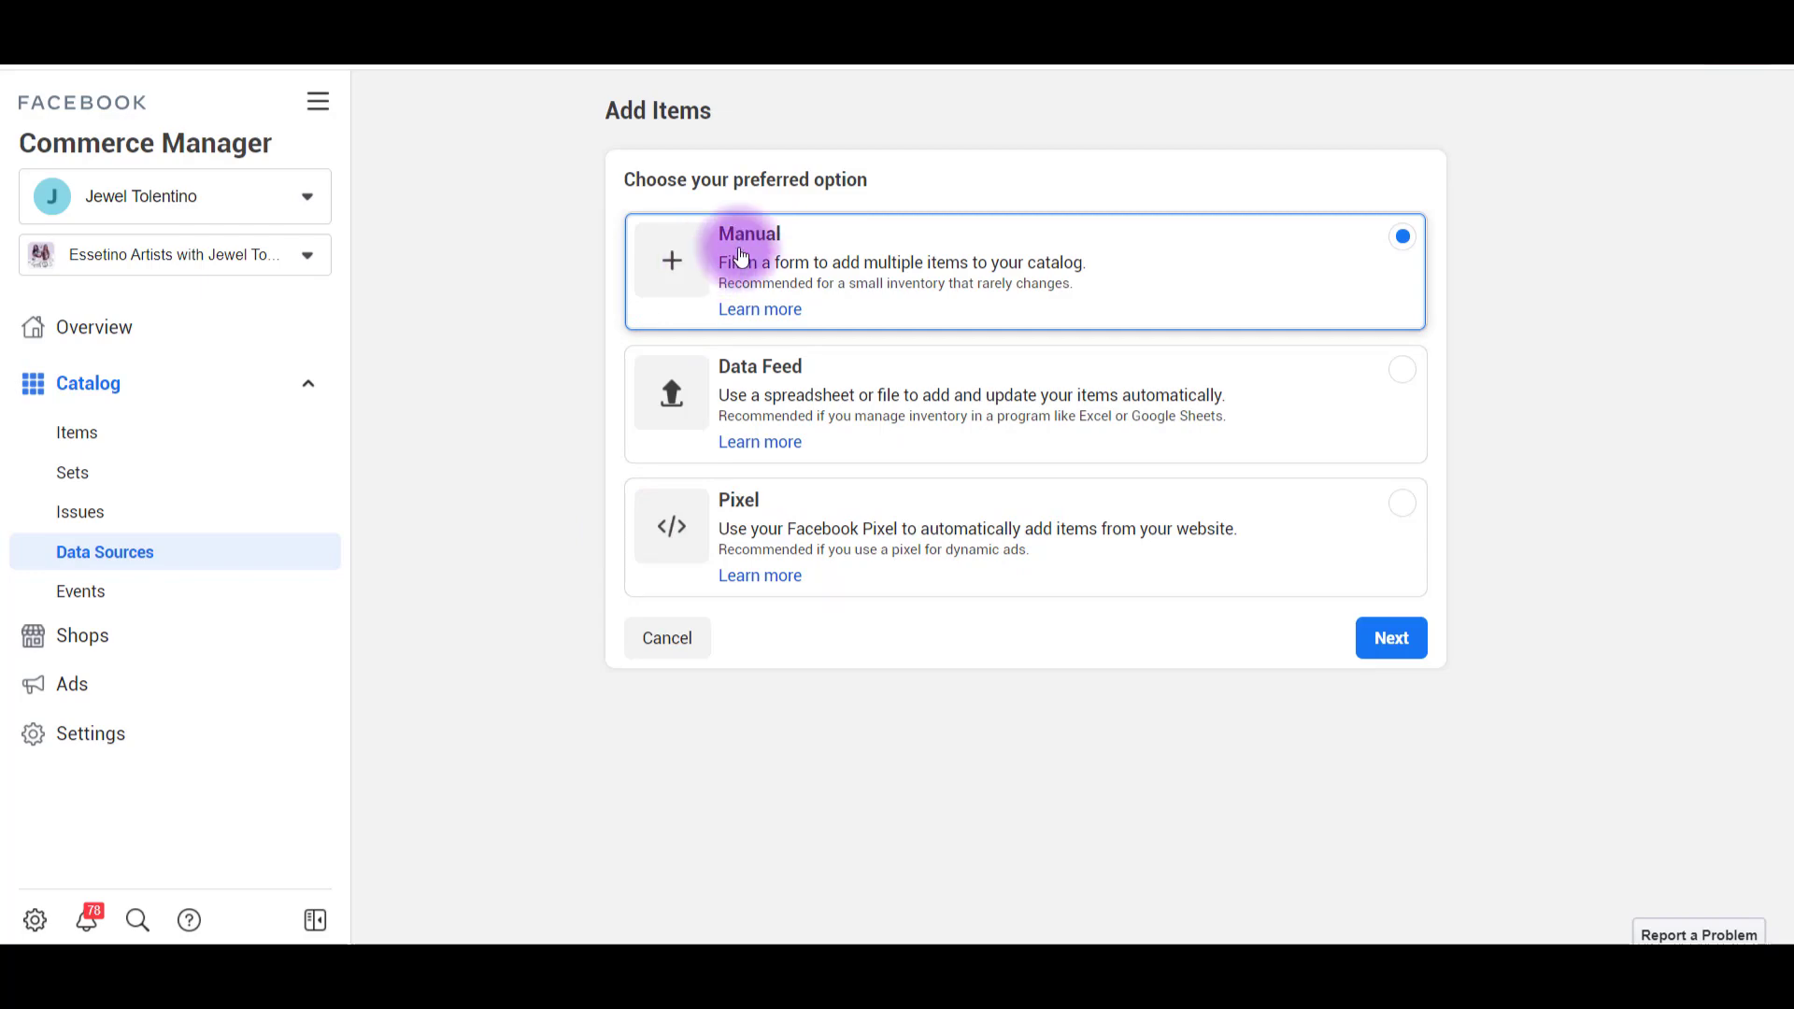
pyautogui.click(1375, 655)
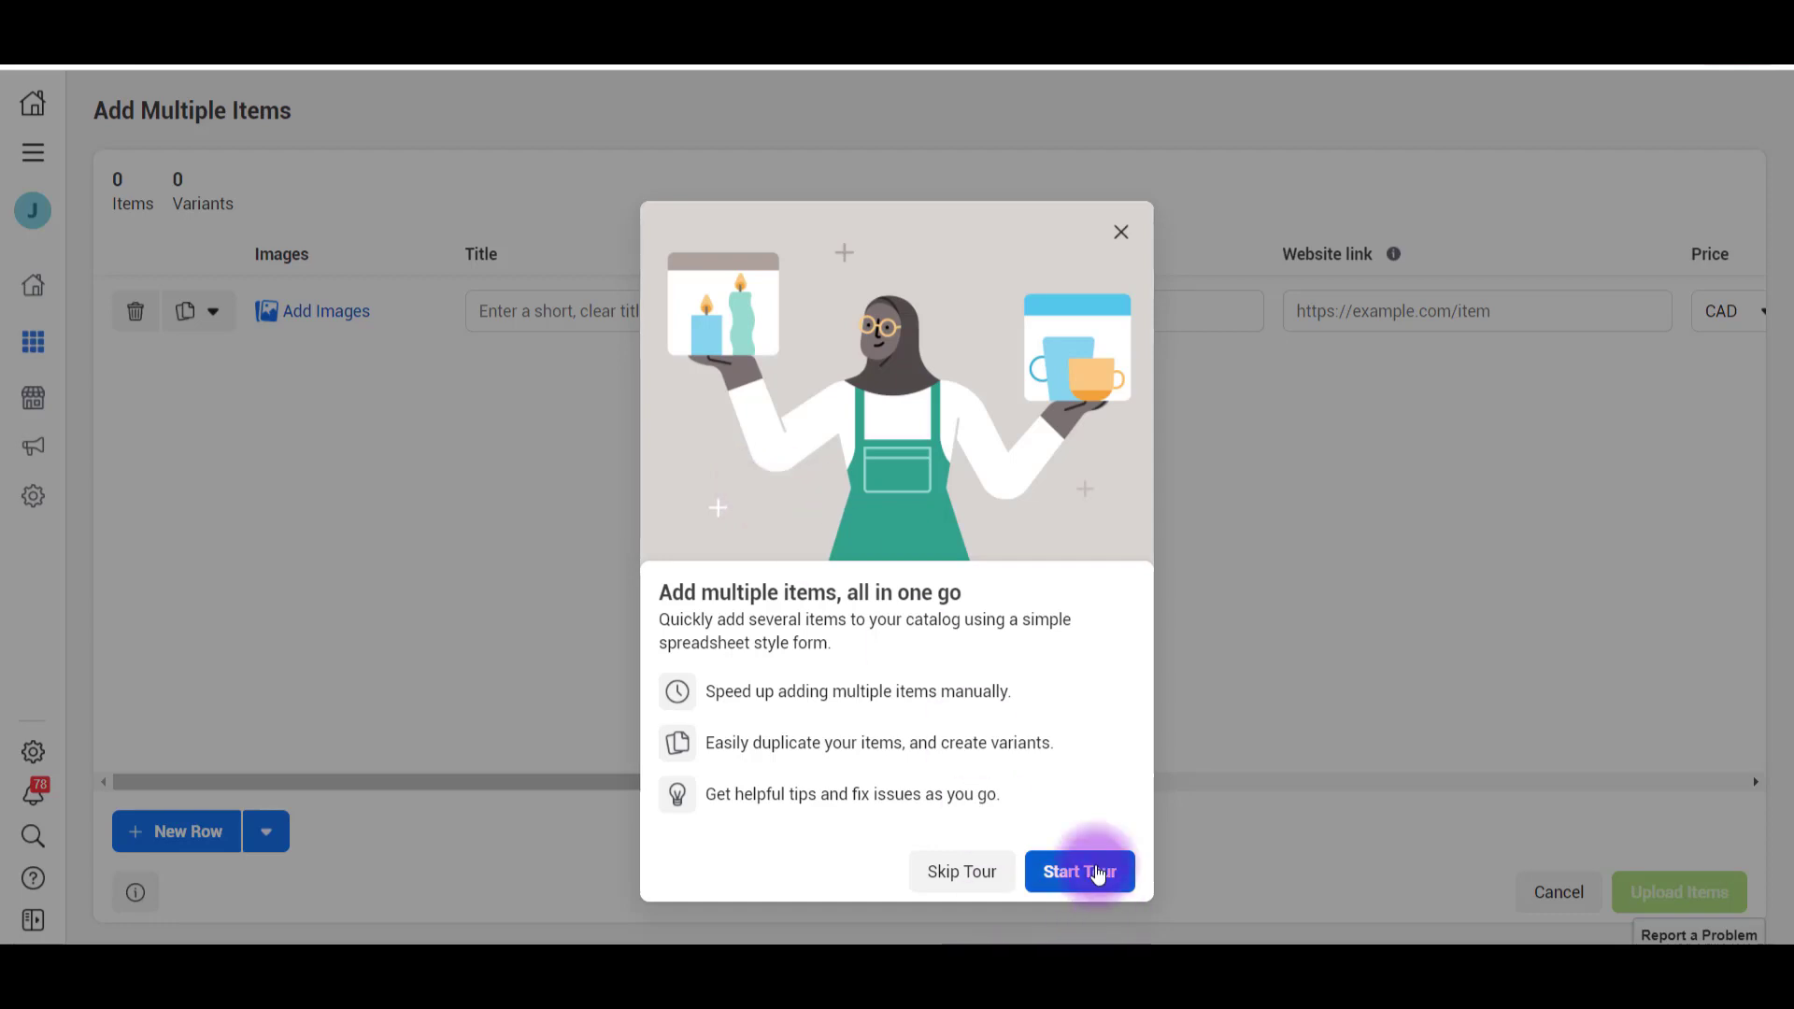
pyautogui.click(1098, 874)
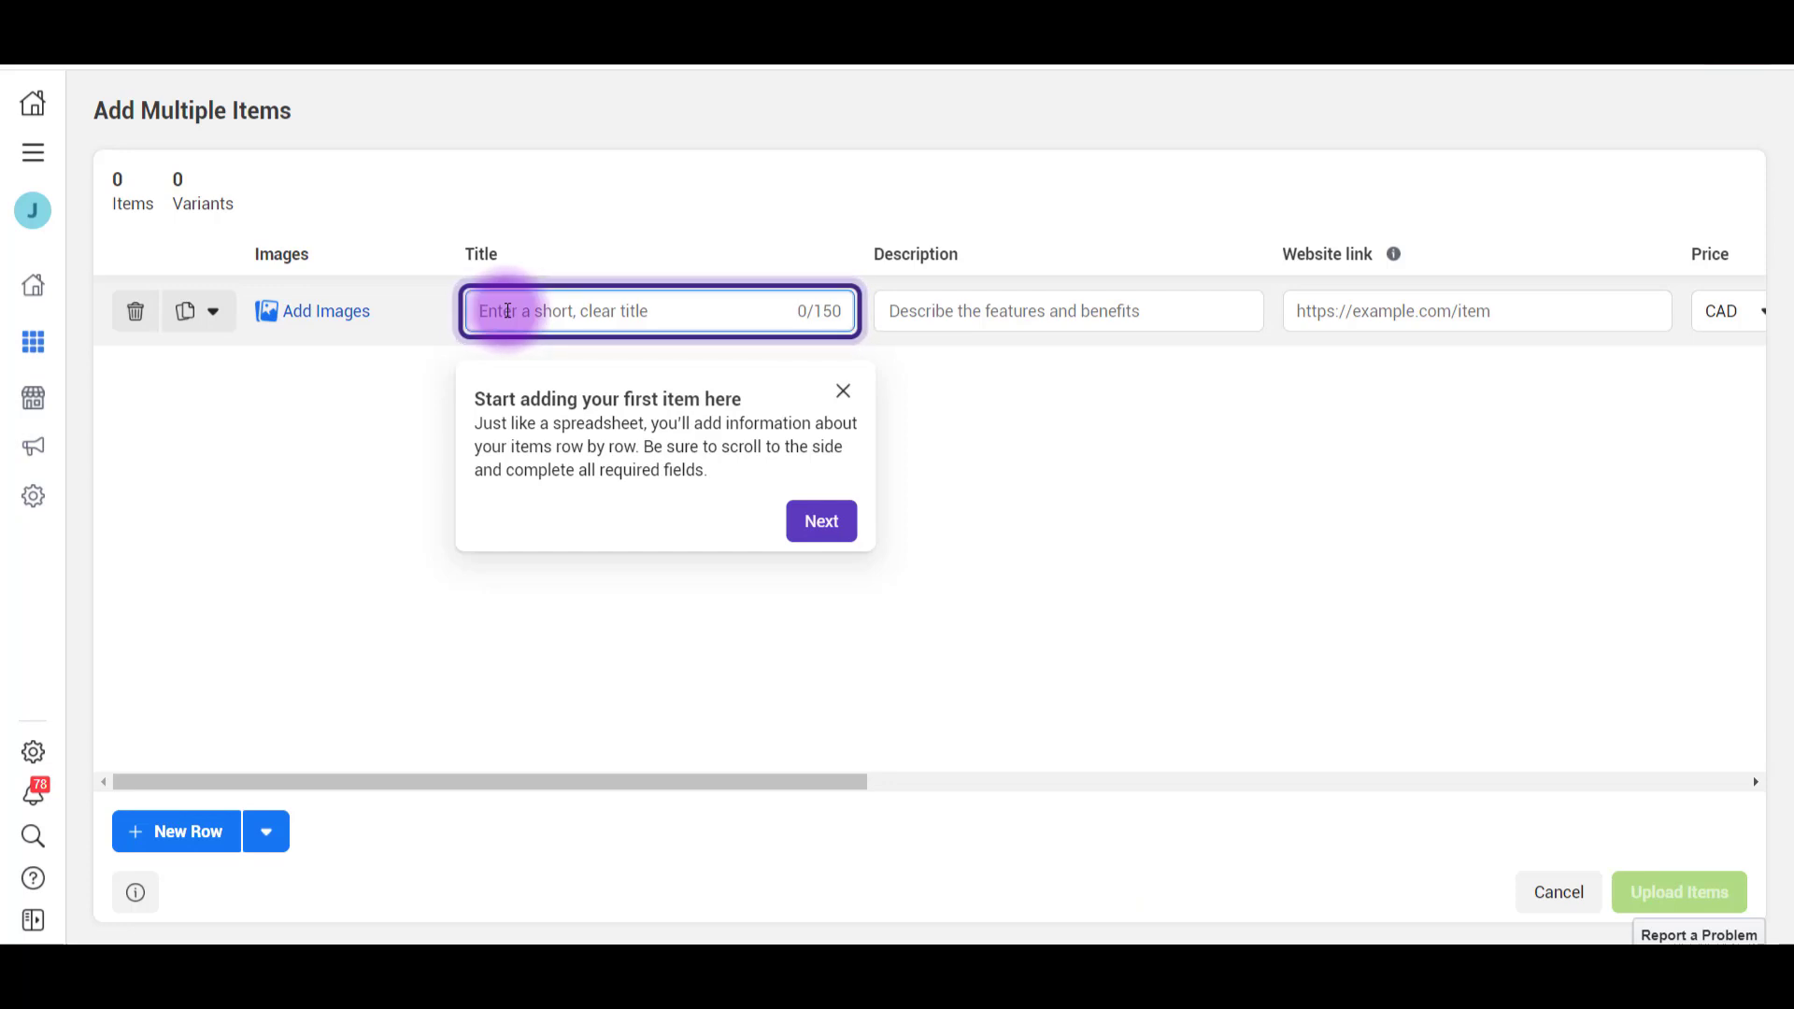
# Title the item '5-Step Youtube SEO Simplified System' and paste in the course description.
pyautogui.write('5-Step Youtube SEO Simplified System')
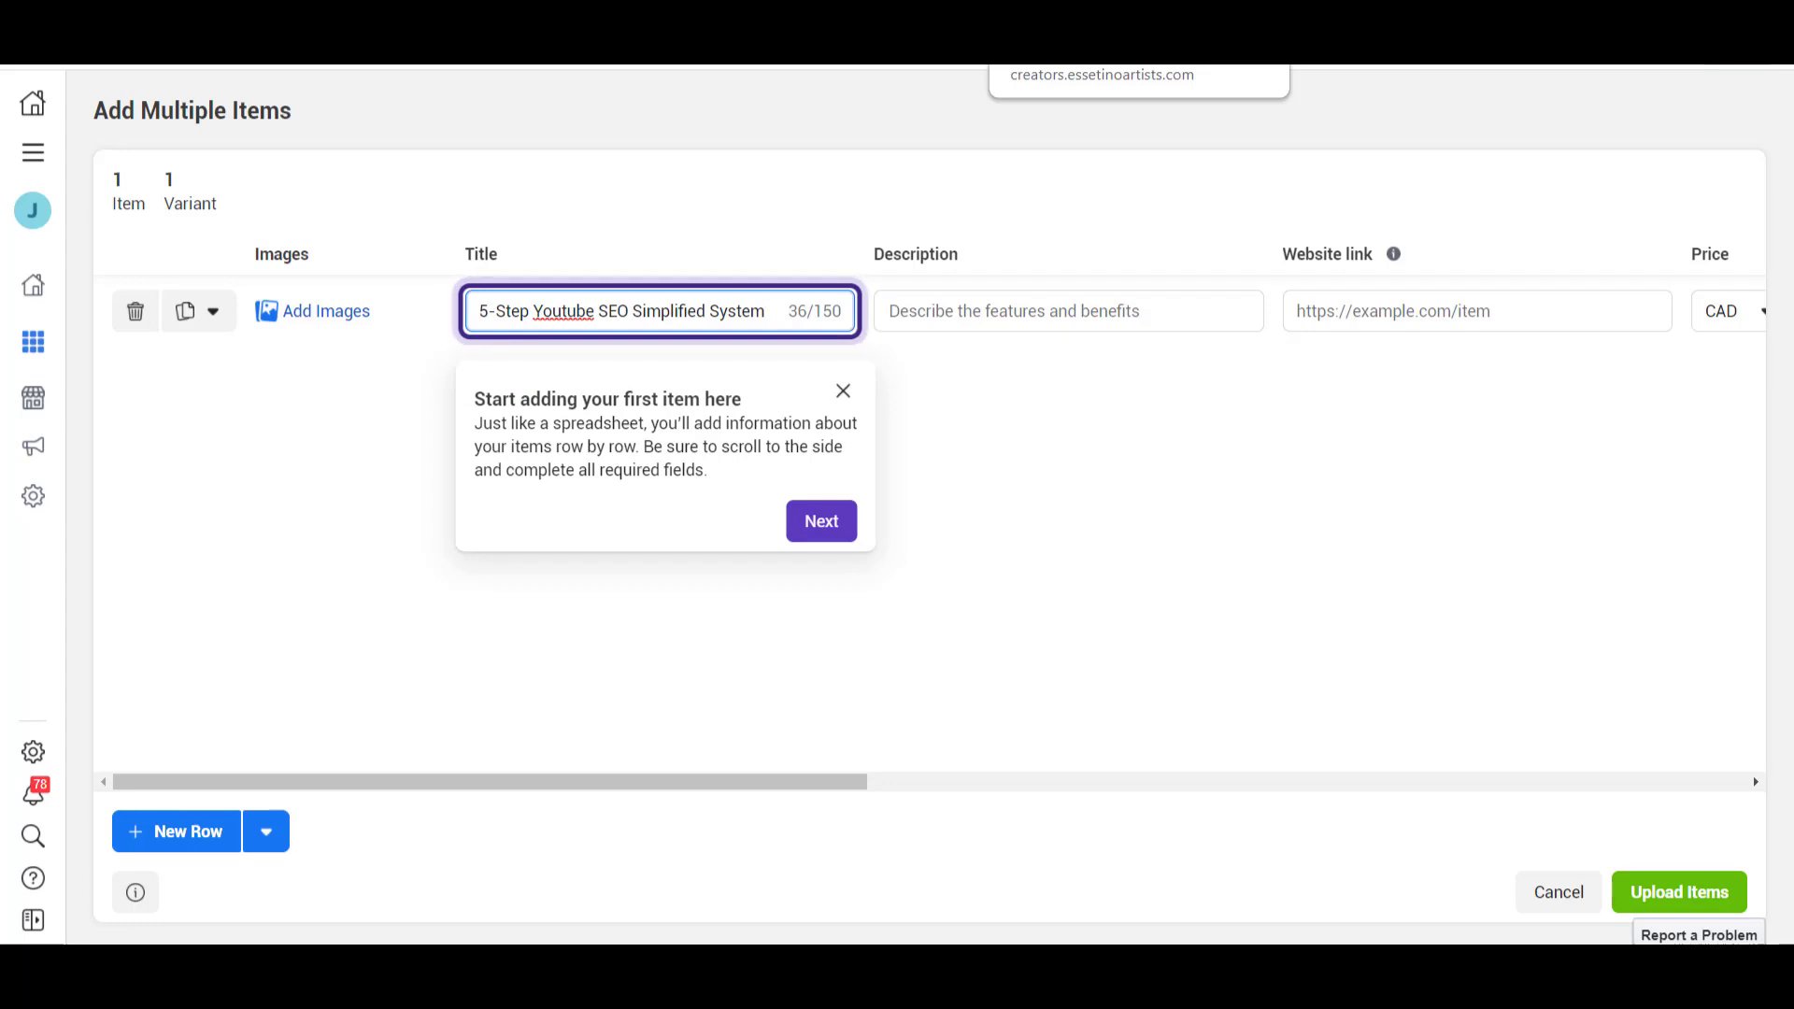
pyautogui.click(1169, 418)
pyautogui.hotkey('ctrl', 'v')
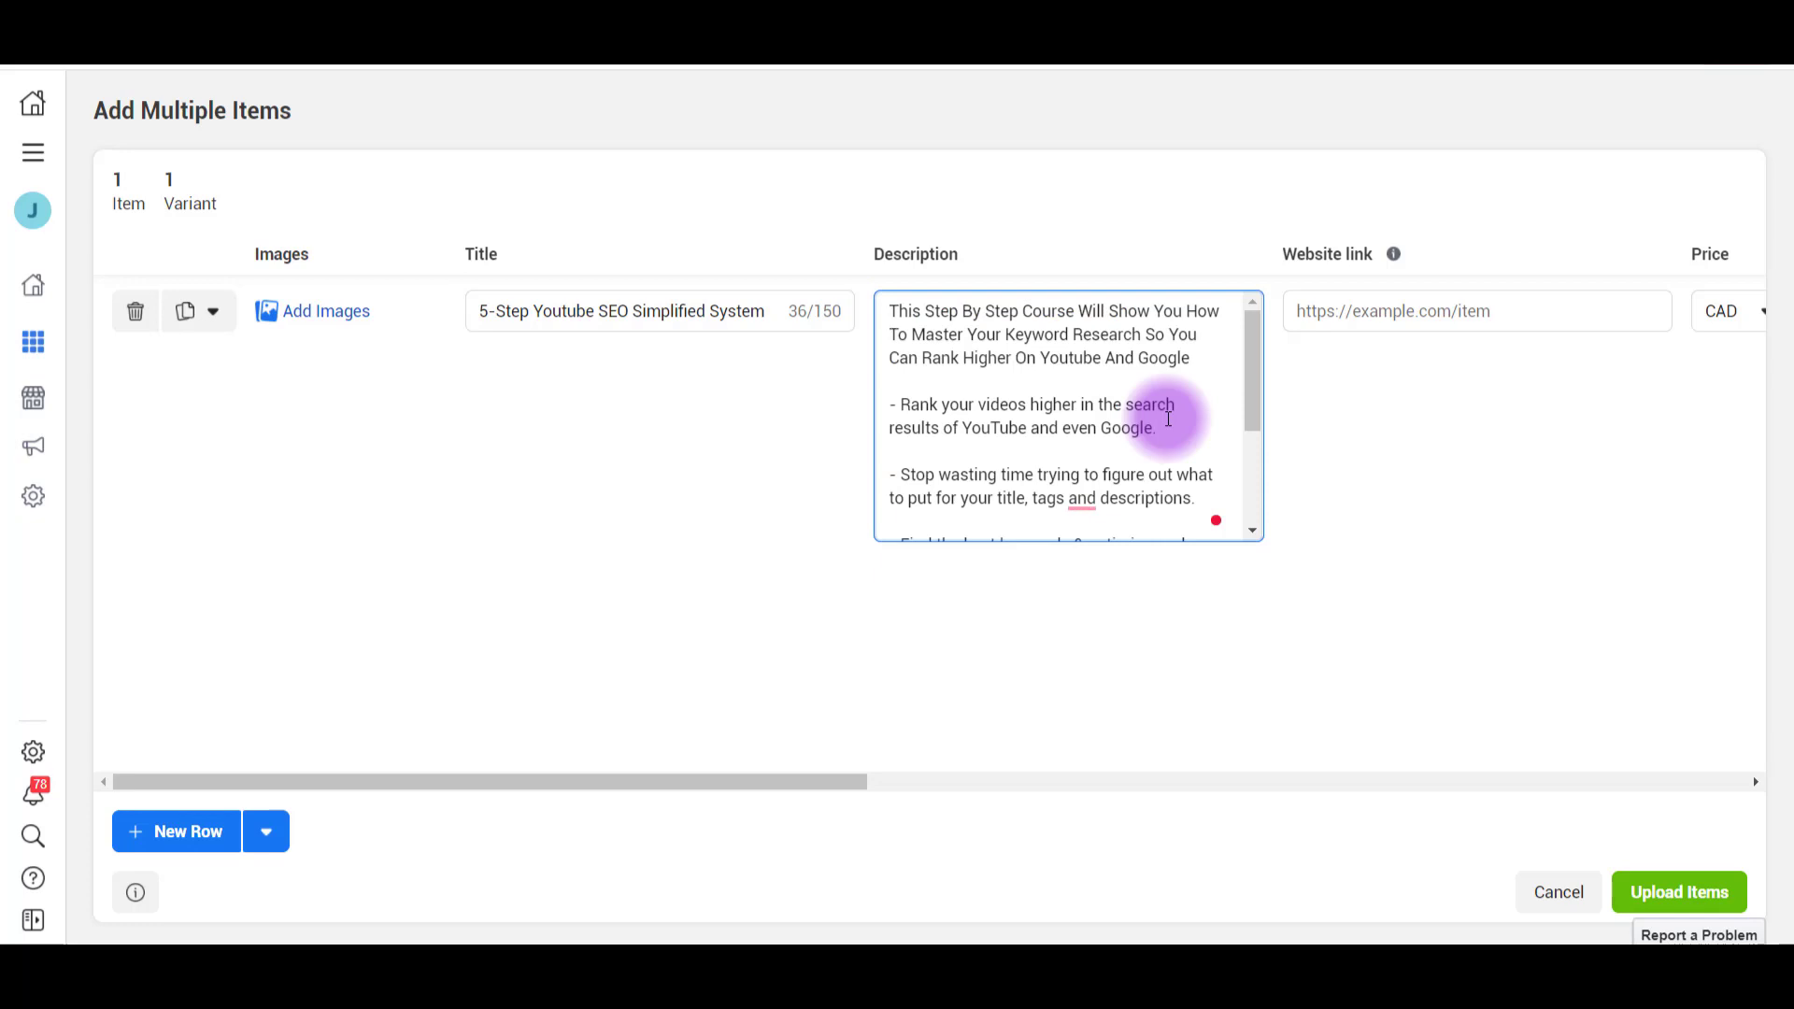
pyautogui.click(1071, 497)
pyautogui.scroll(-2, 1075, 491)
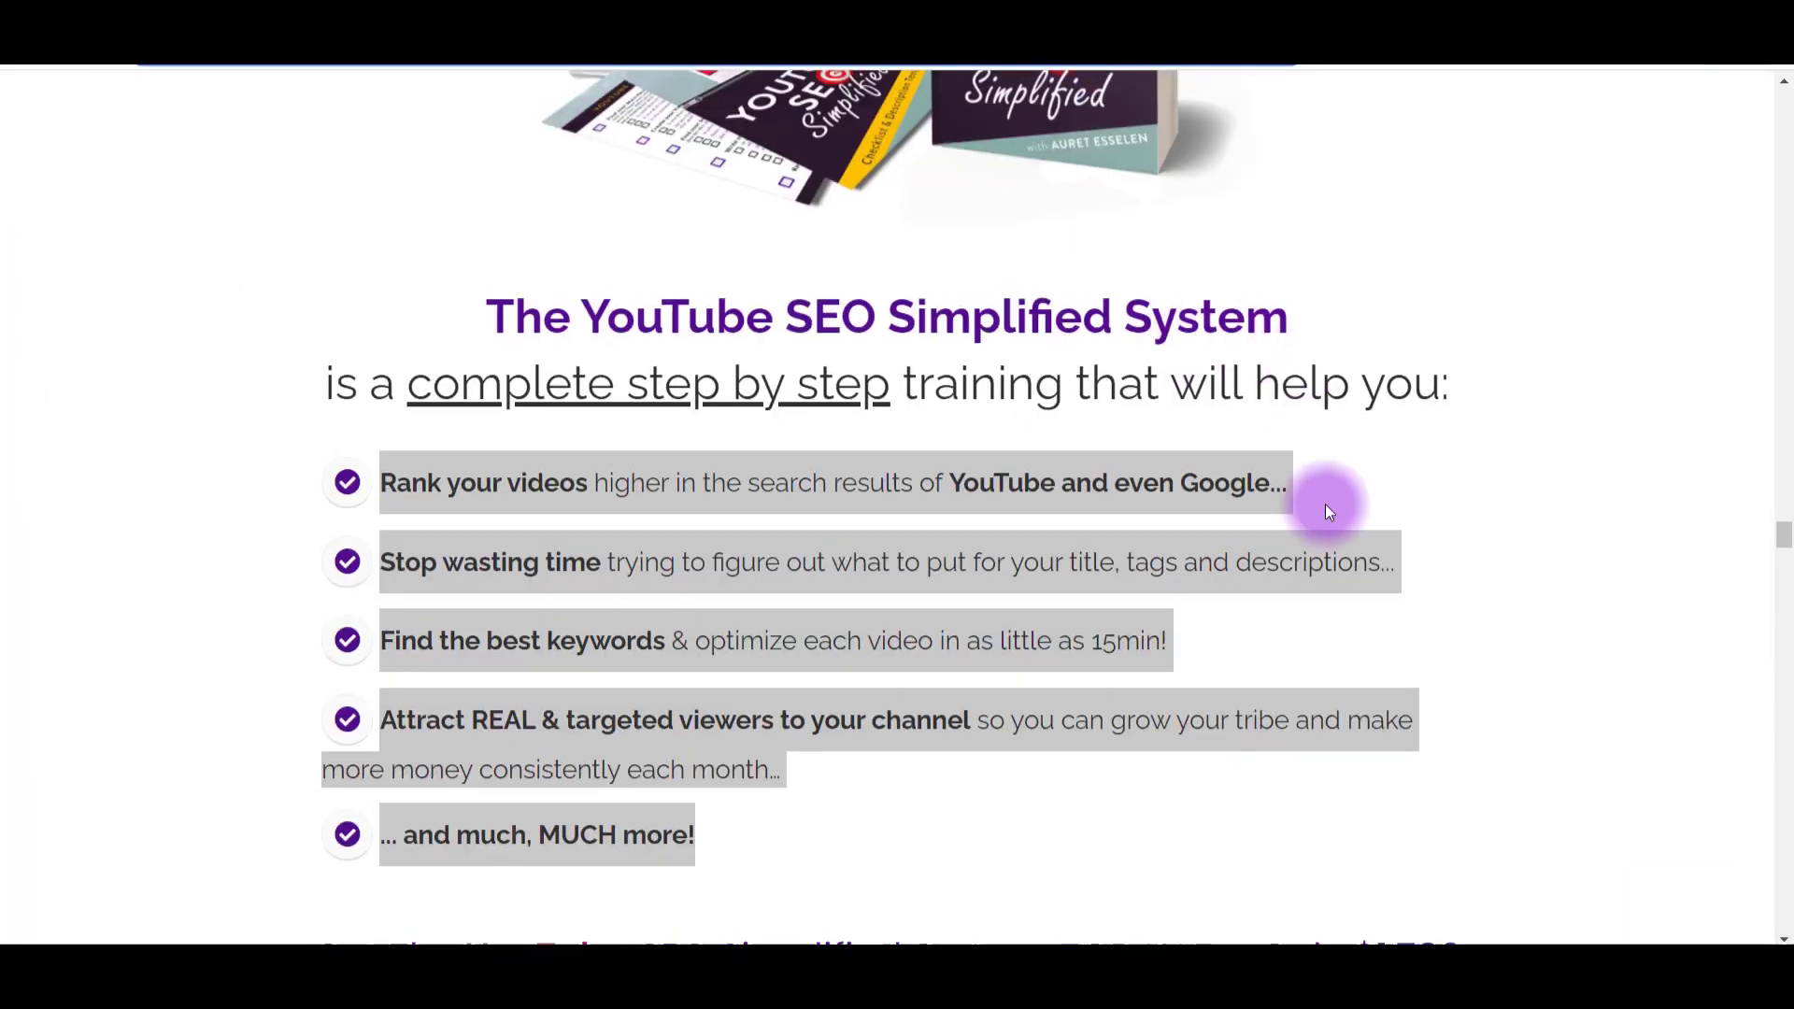
pyautogui.scroll(5, 1326, 503)
pyautogui.scroll(-6, 1326, 503)
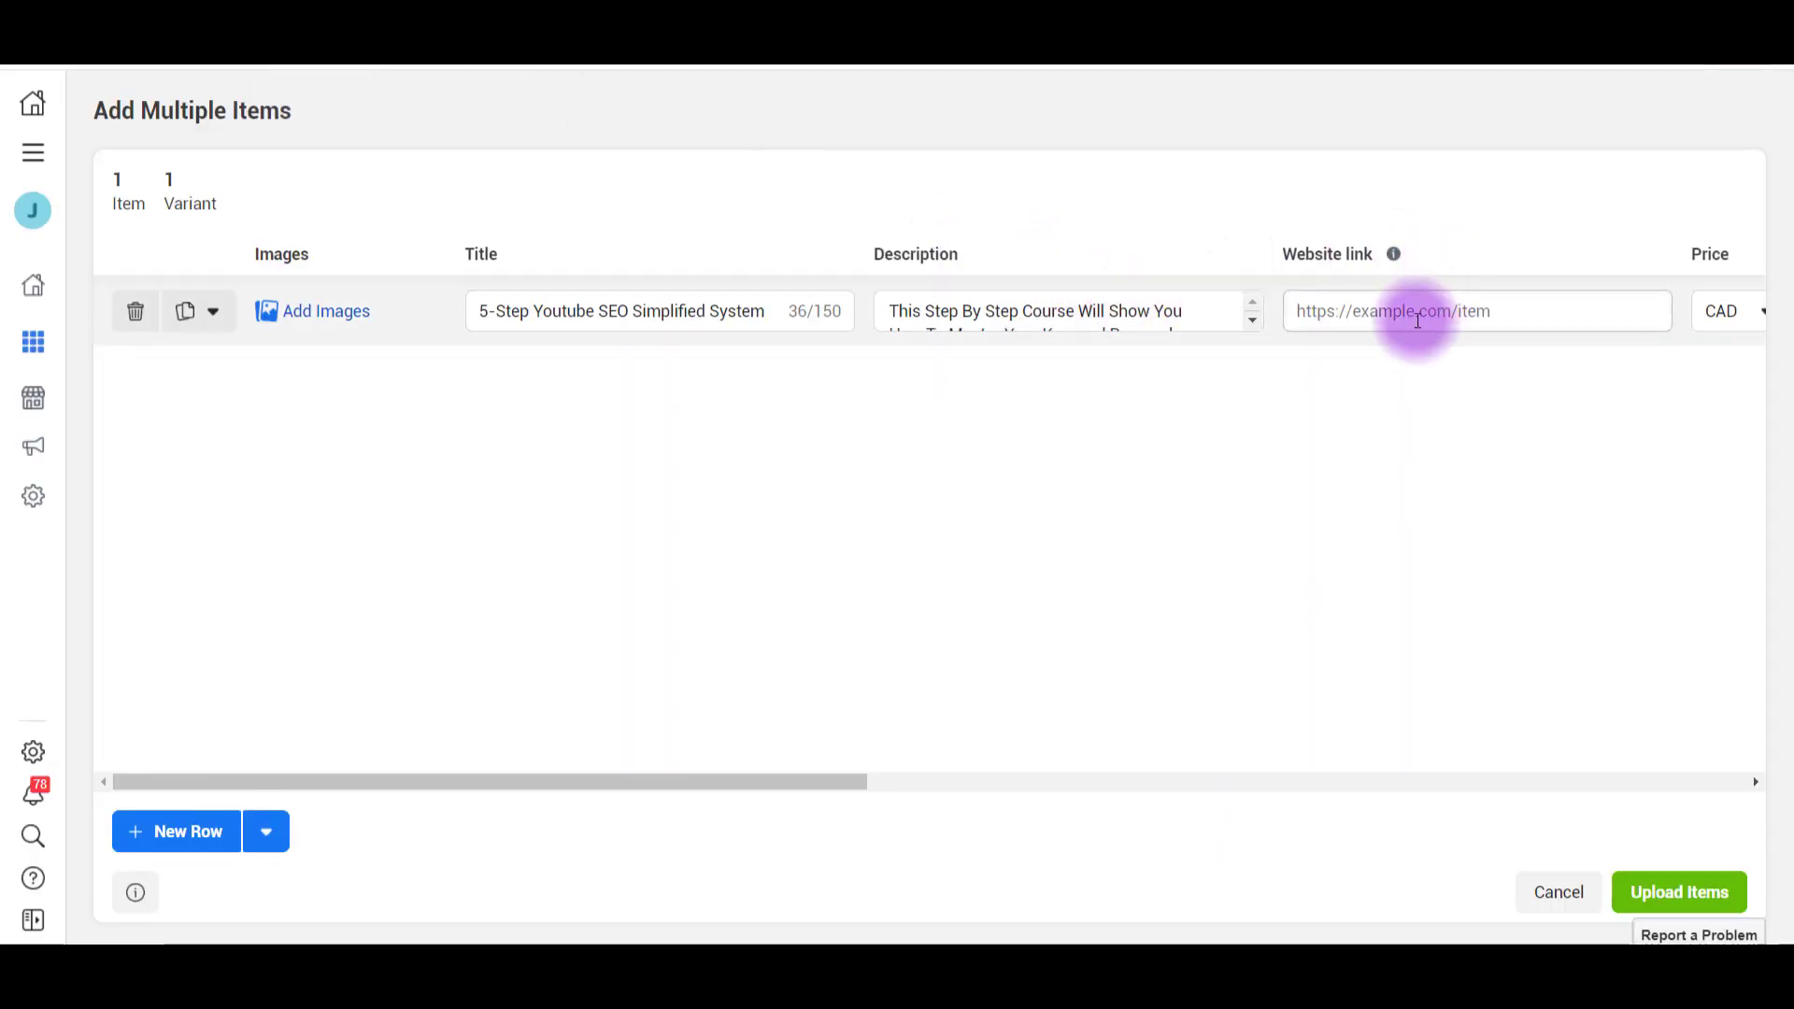
# Set the item's website link to the creators.essetinoartists.com order page.
pyautogui.click(1417, 321)
pyautogui.hotkey('ctrl', 'v')
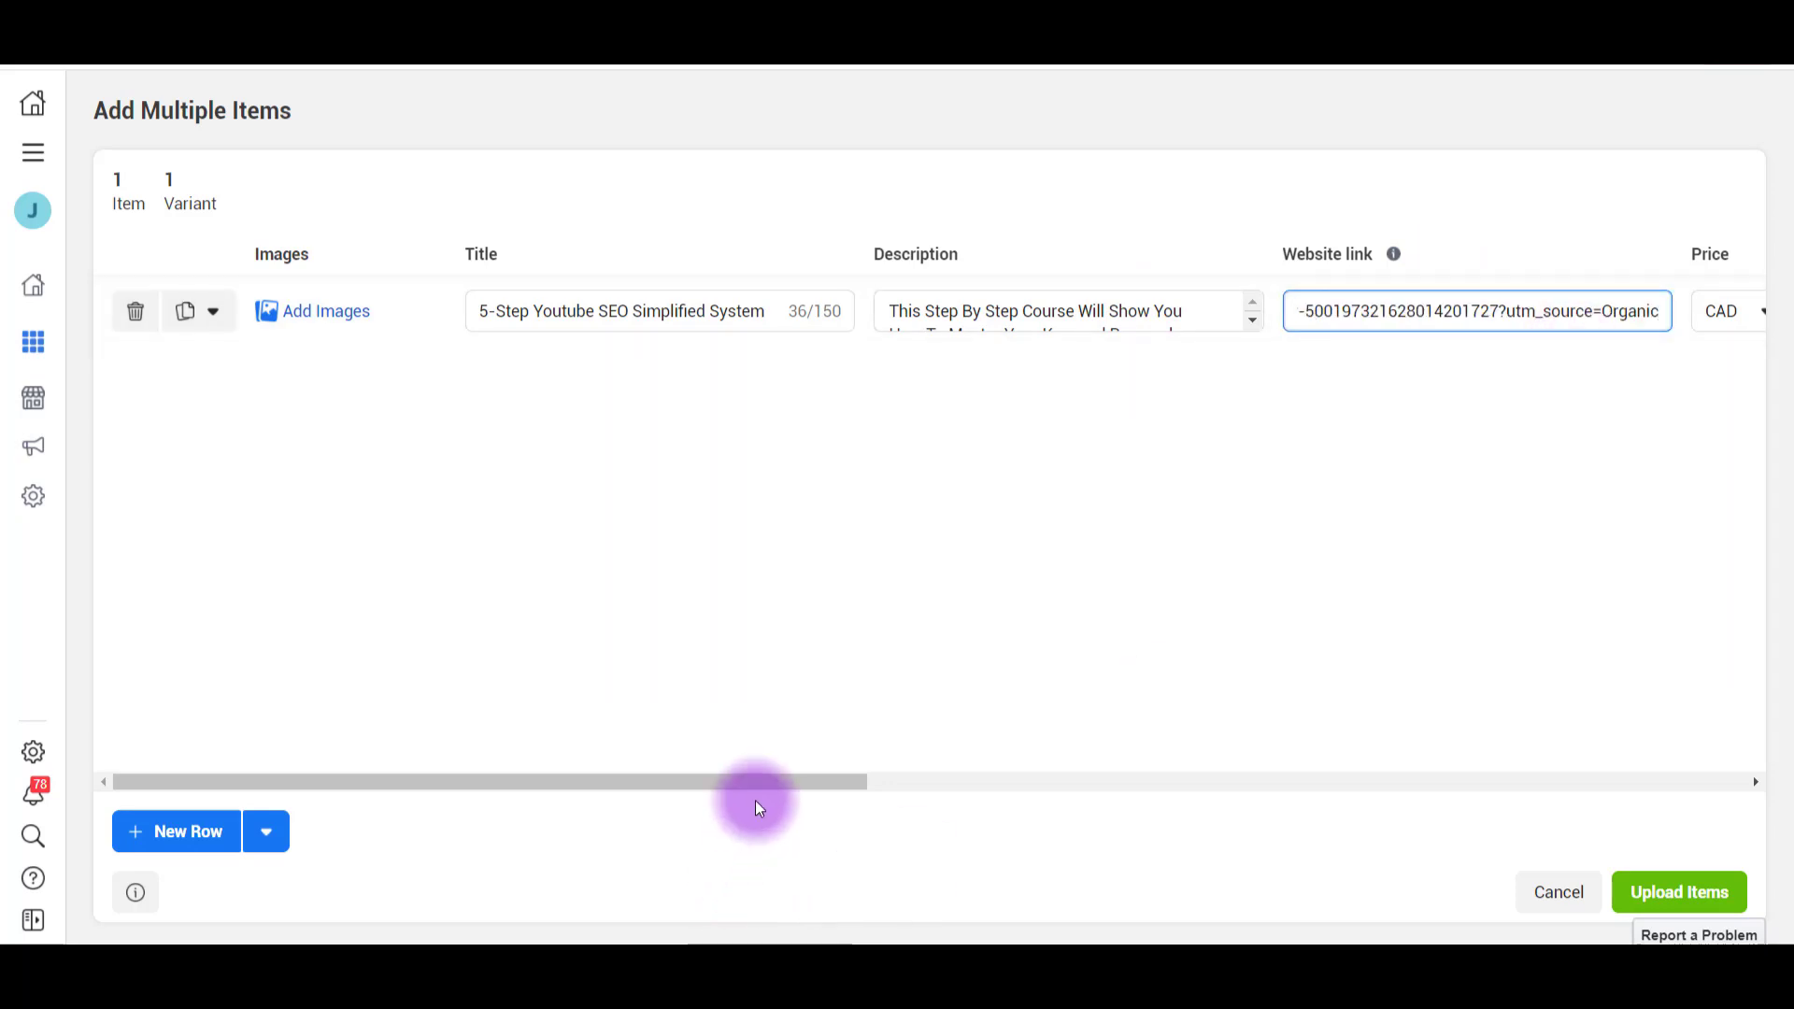
pyautogui.moveTo(817, 781); pyautogui.dragTo(1205, 689)
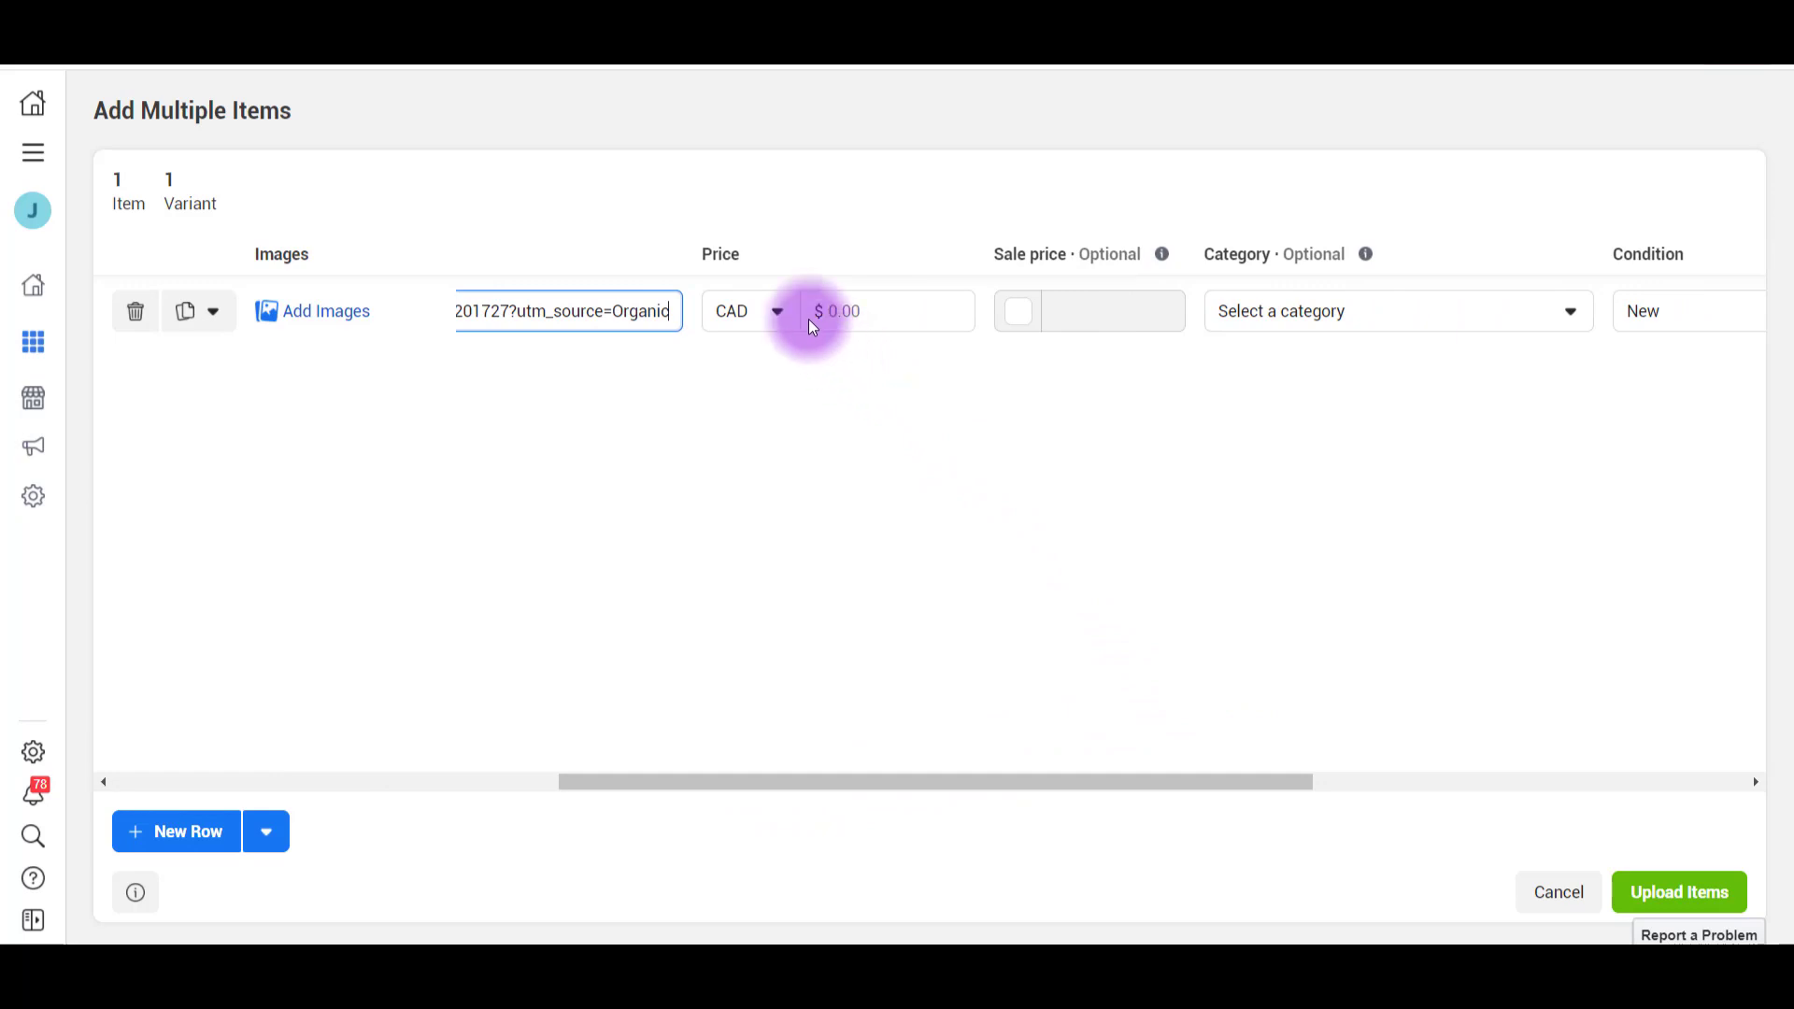
# Price the item at 47 USD and review the remaining columns.
pyautogui.click(773, 318)
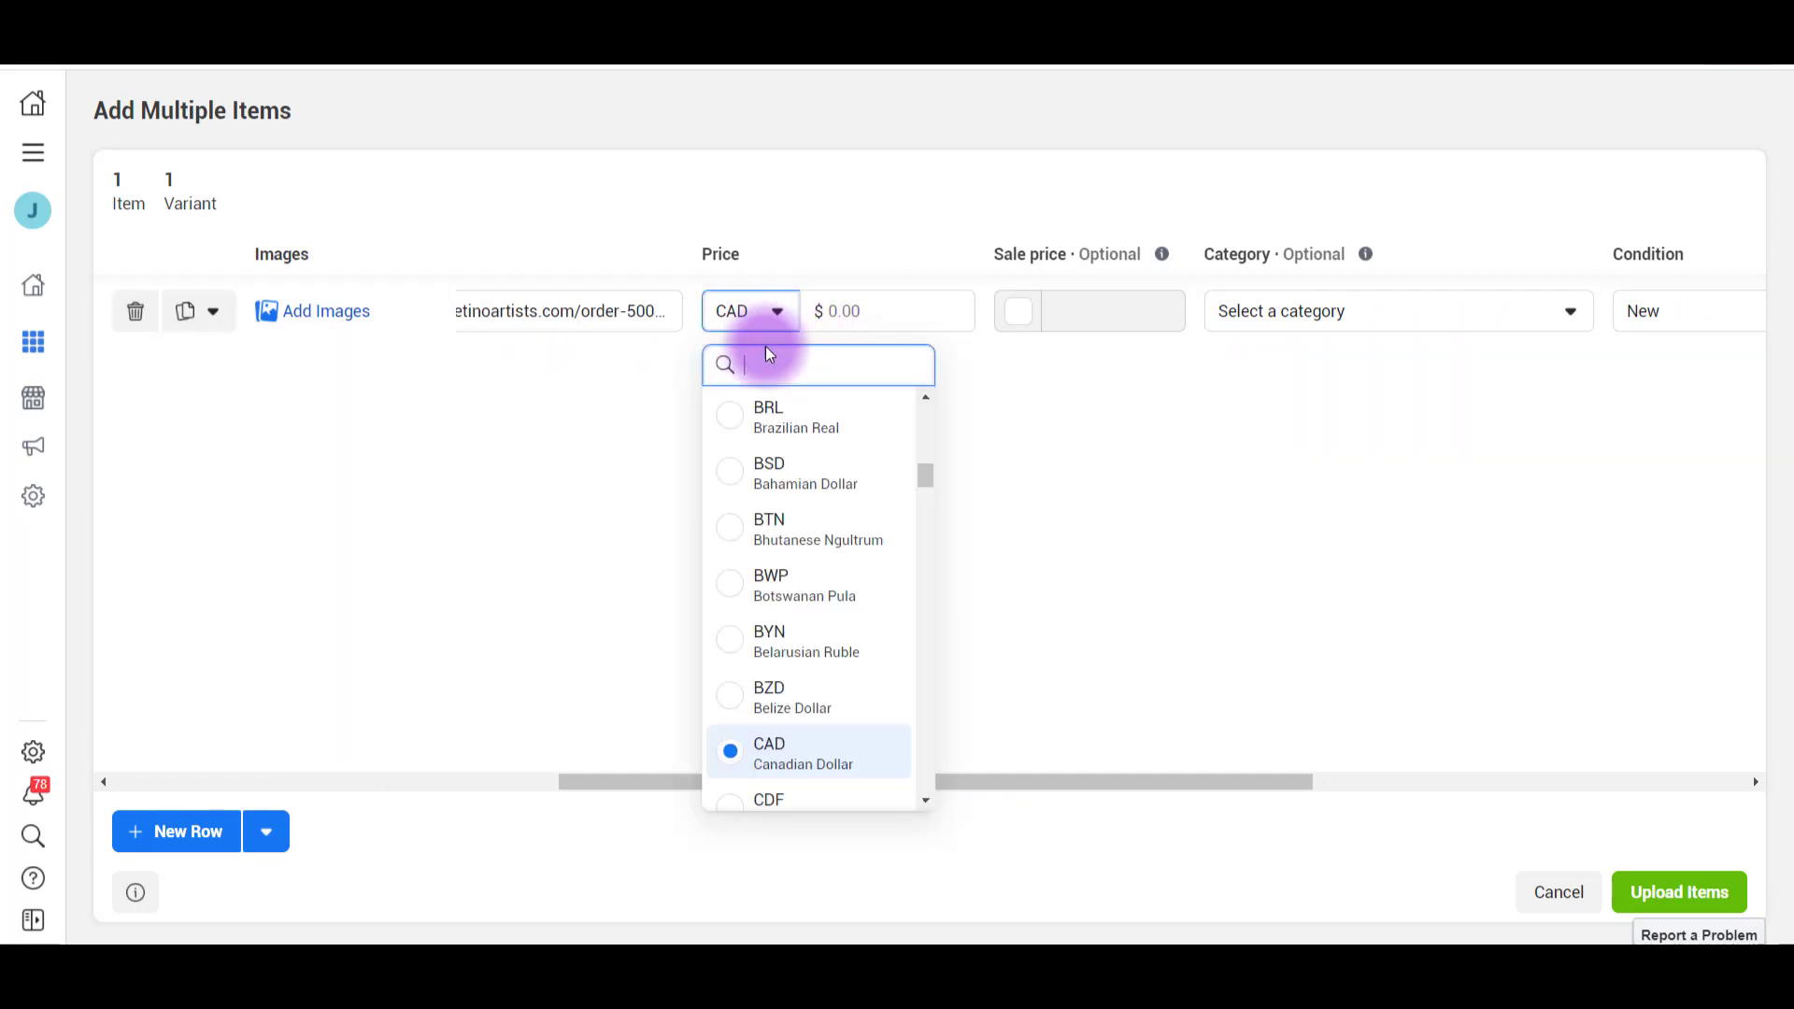
pyautogui.write('usd')
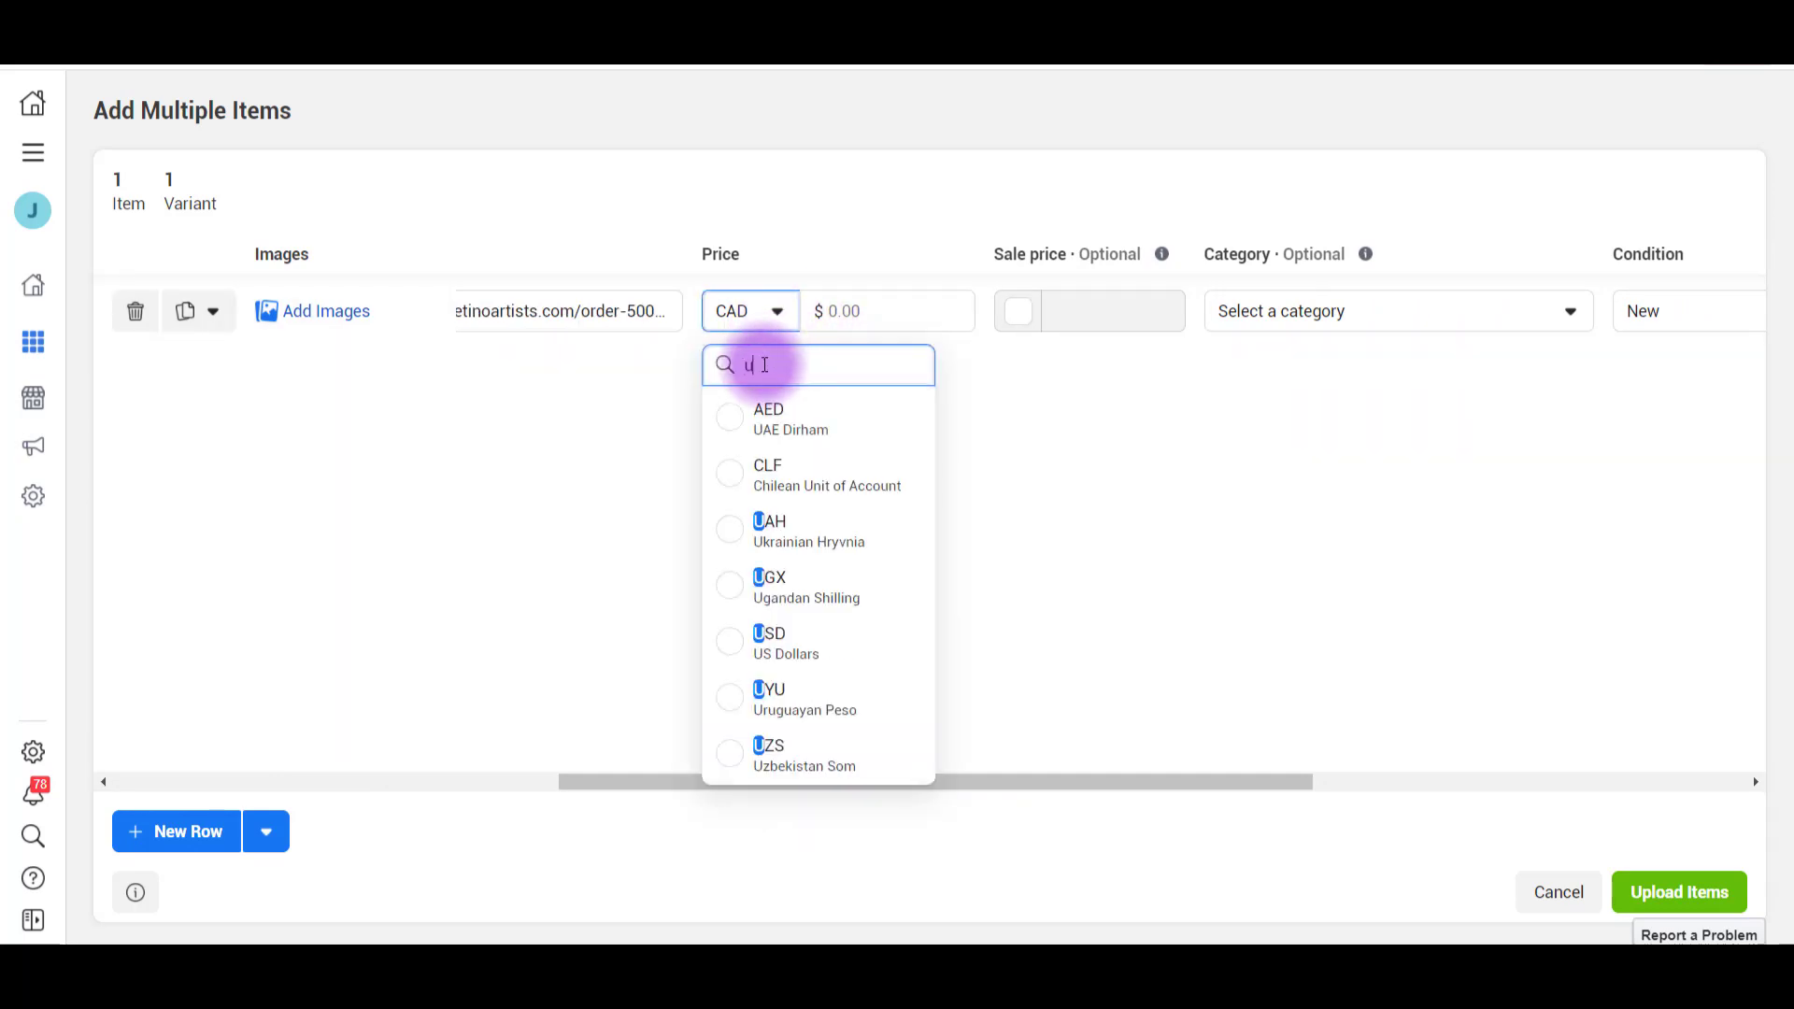
pyautogui.click(738, 415)
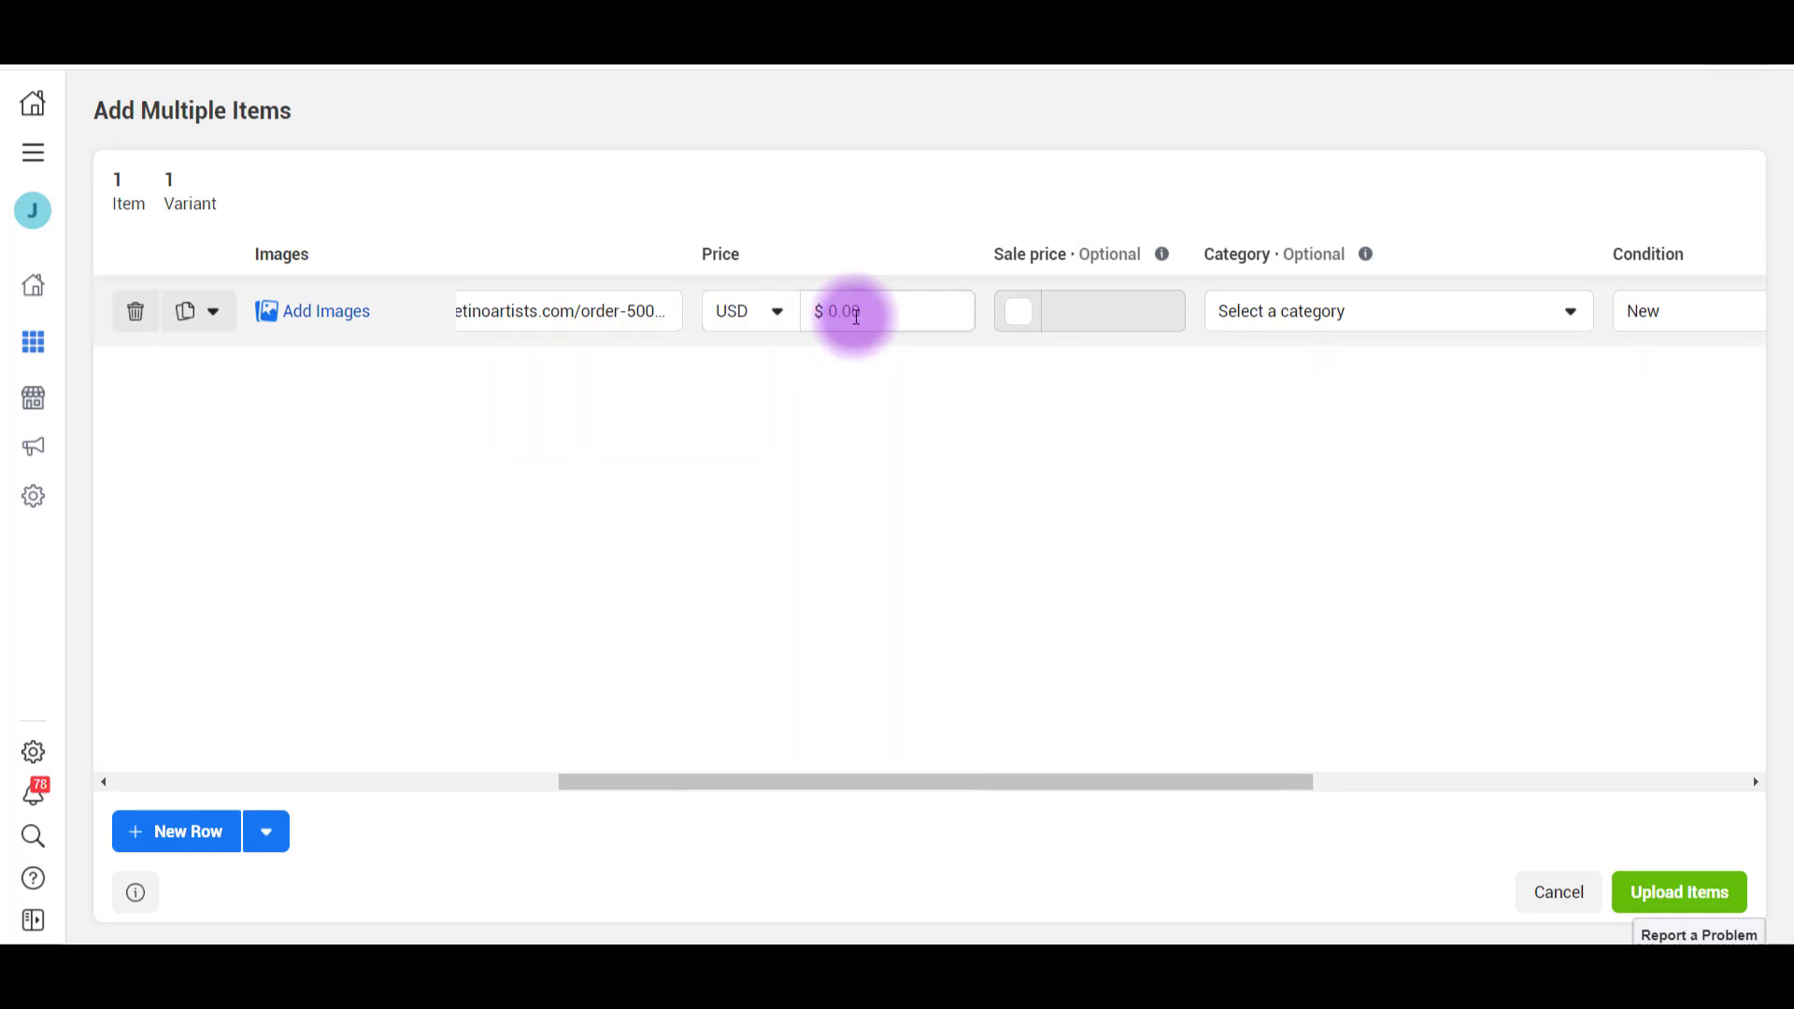
pyautogui.click(861, 311)
pyautogui.write('47')
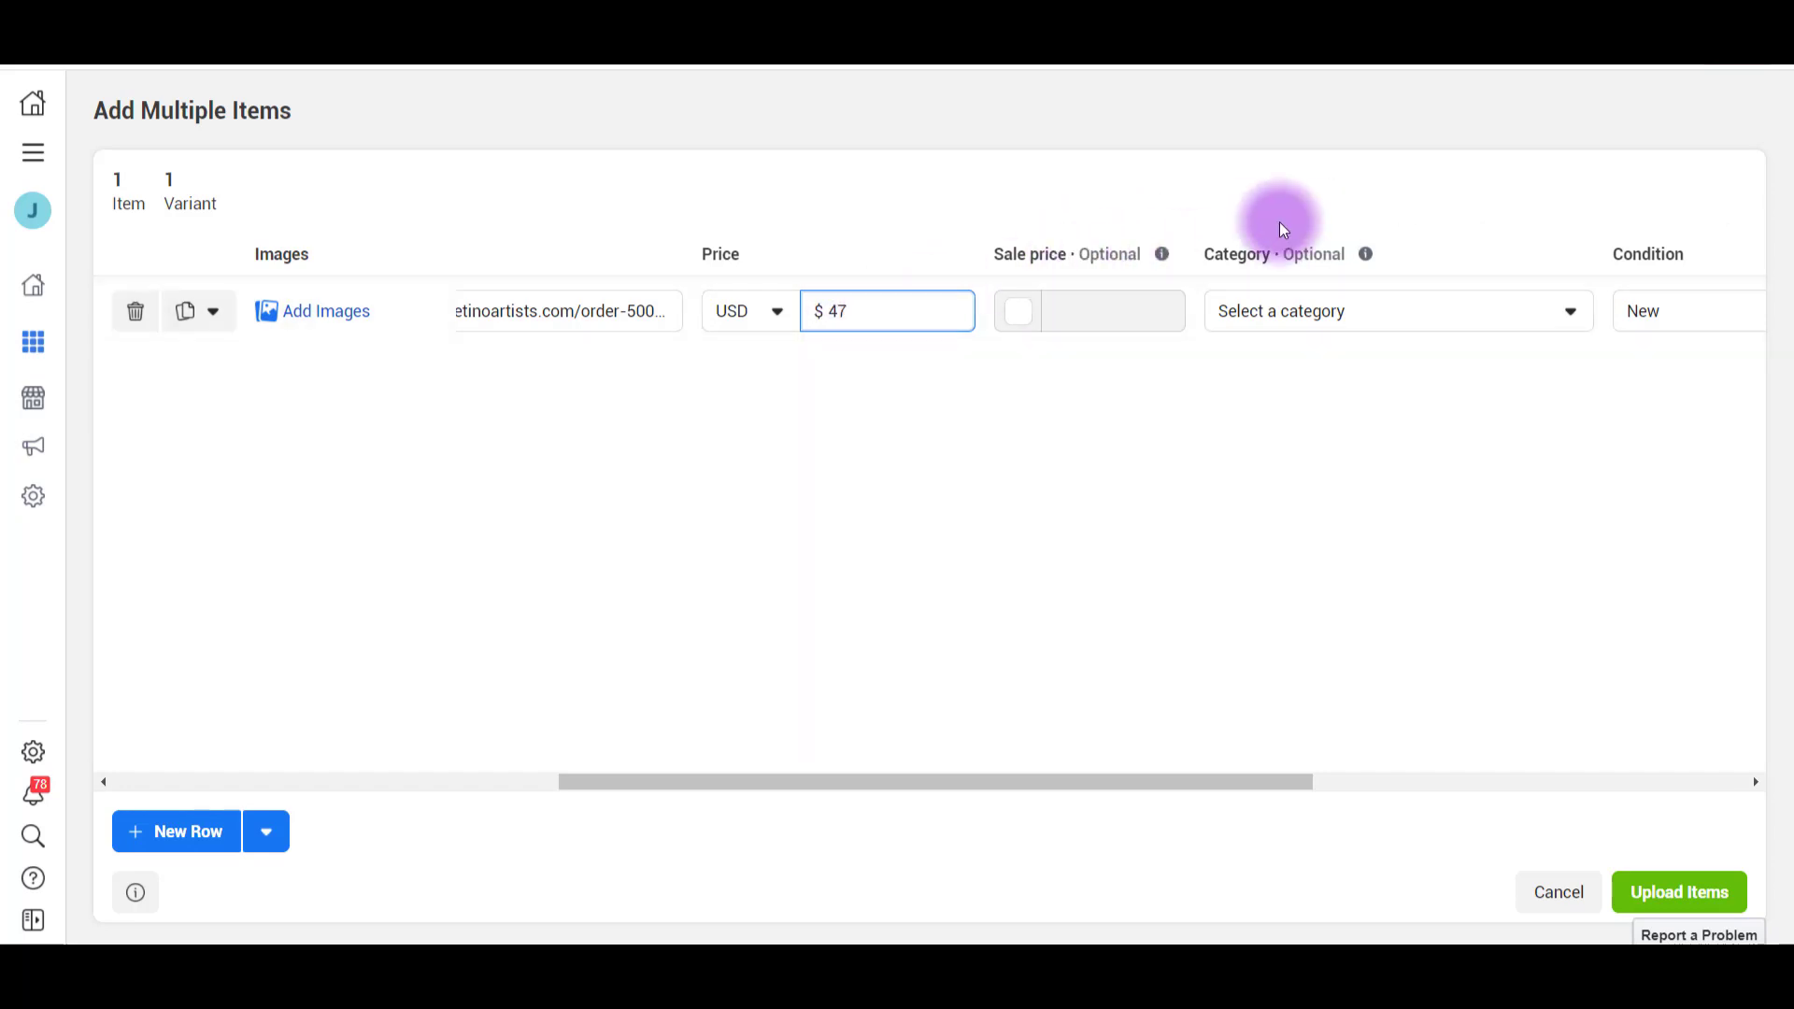
pyautogui.hscroll(5, 1274, 742)
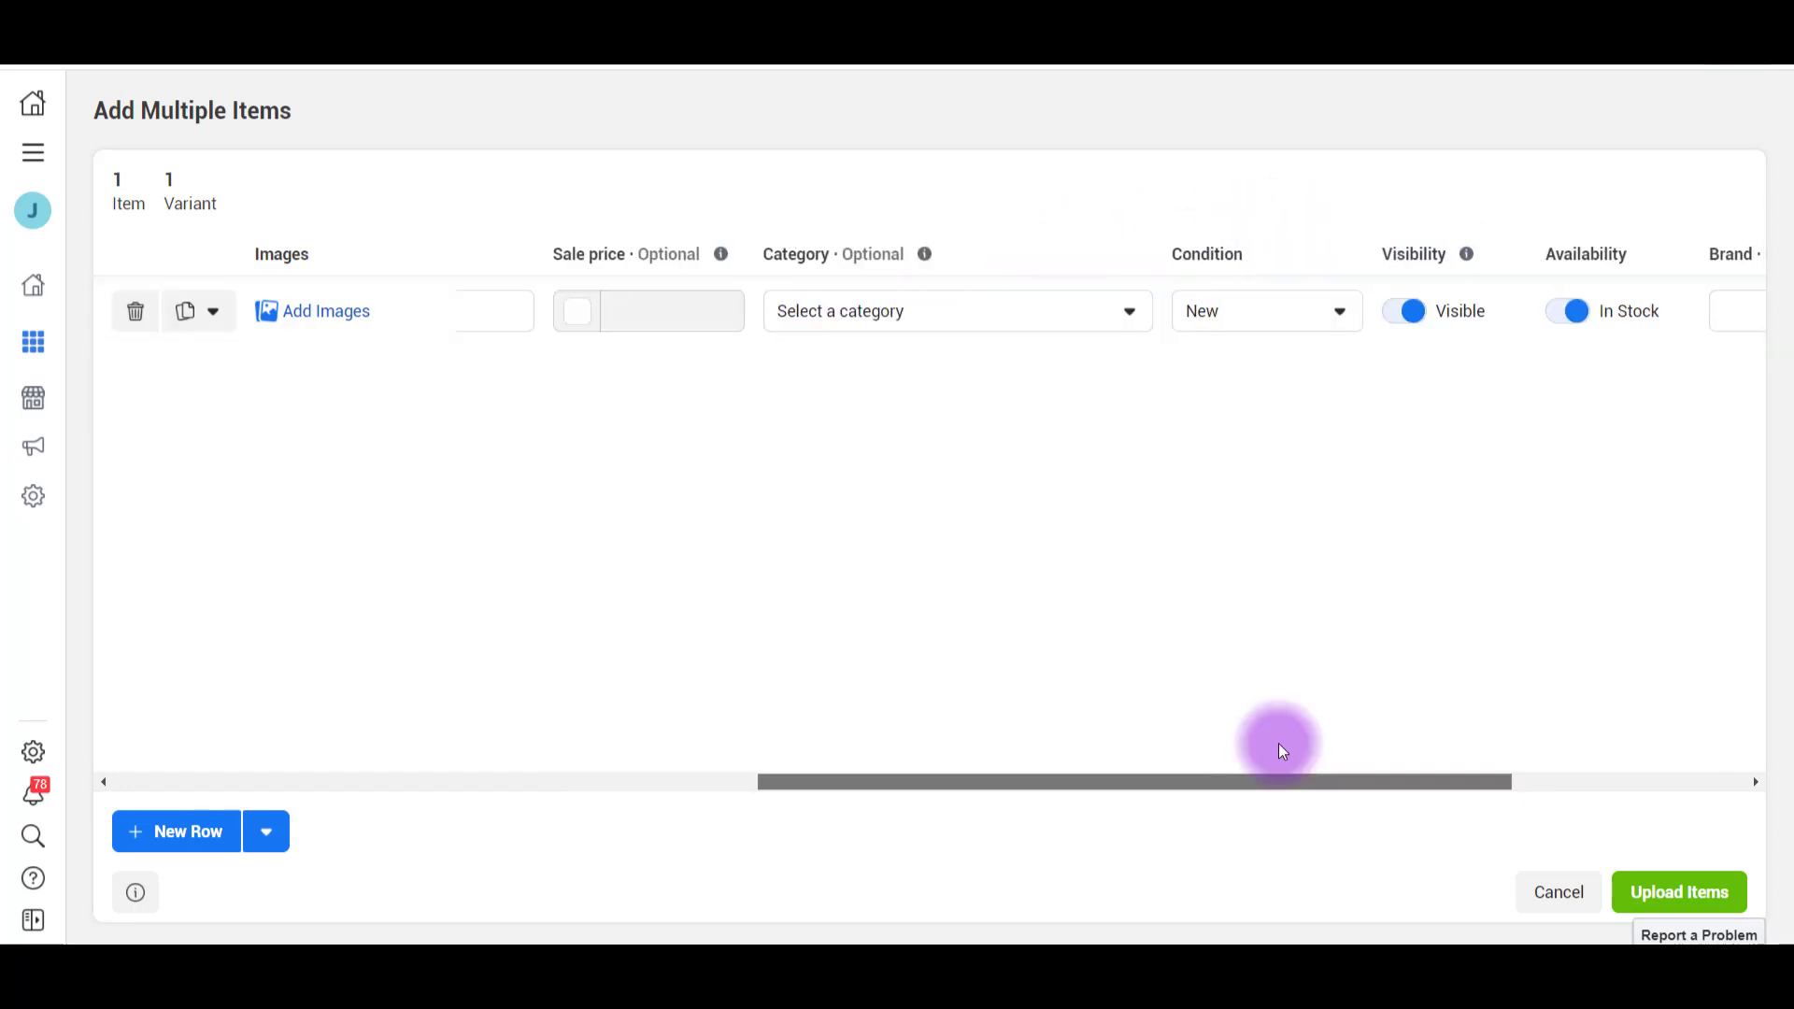
pyautogui.hscroll(3, 1283, 752)
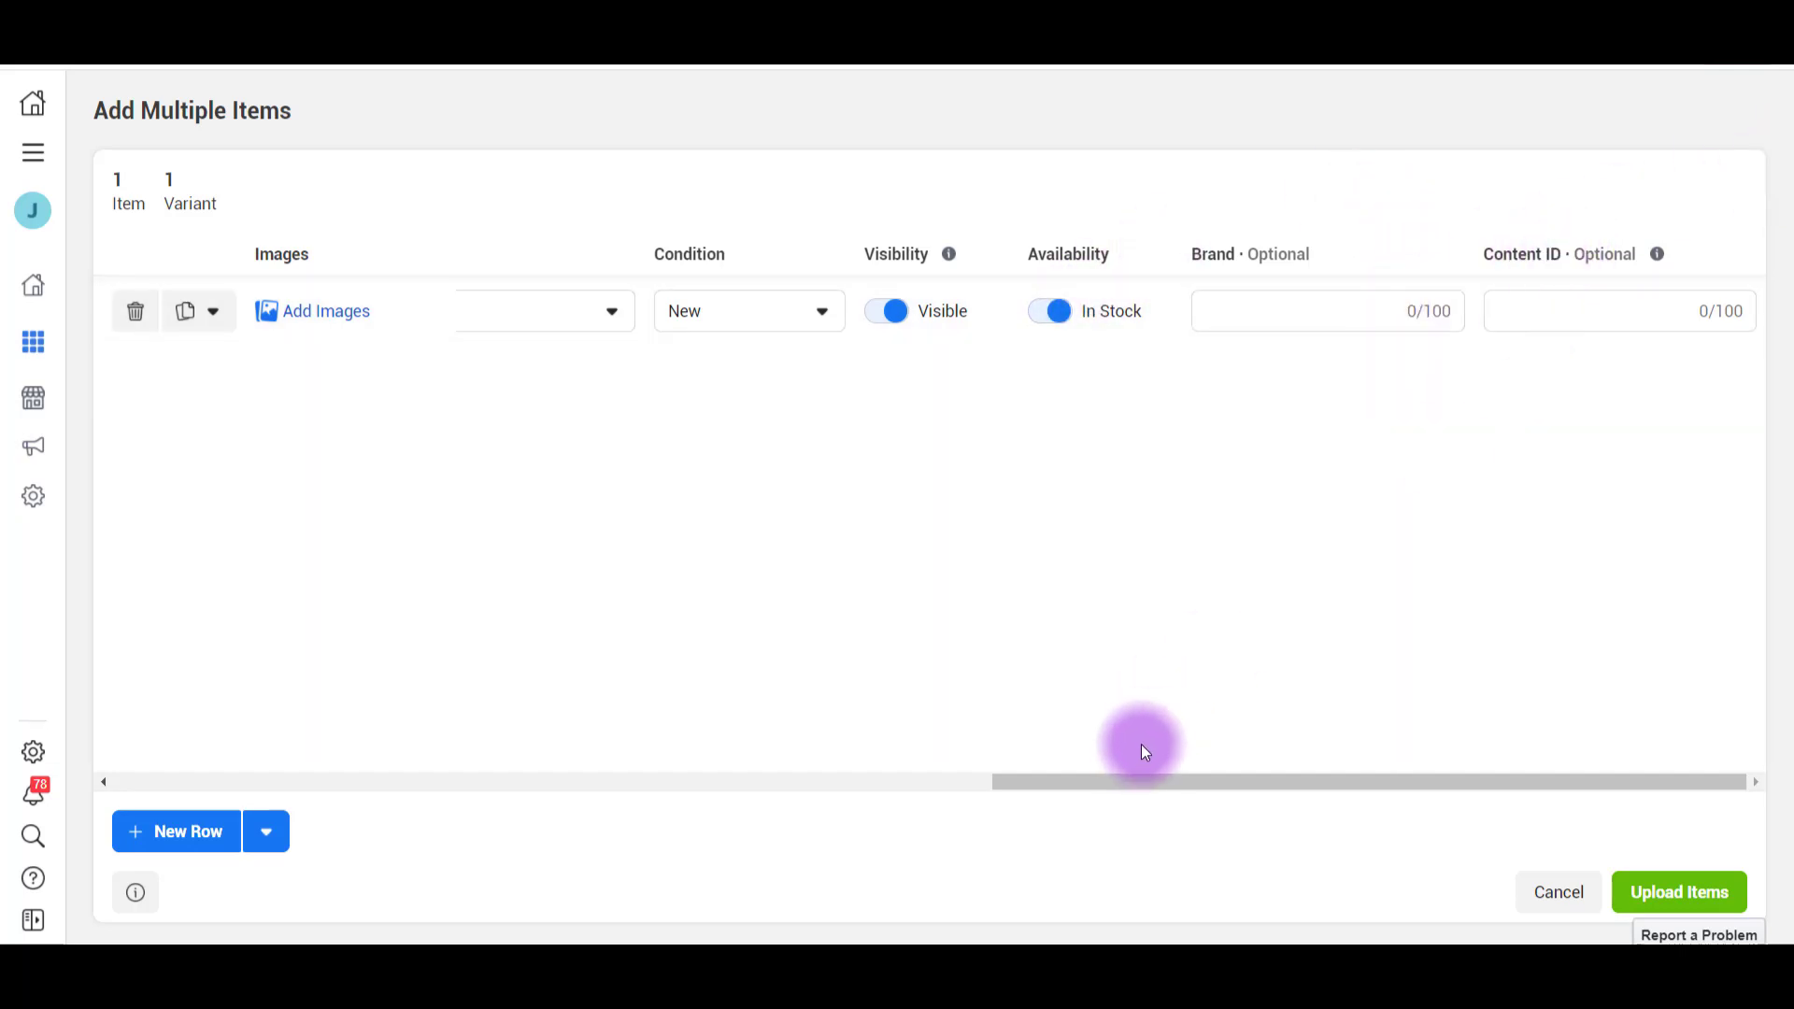
pyautogui.moveTo(1141, 781); pyautogui.dragTo(193, 873)
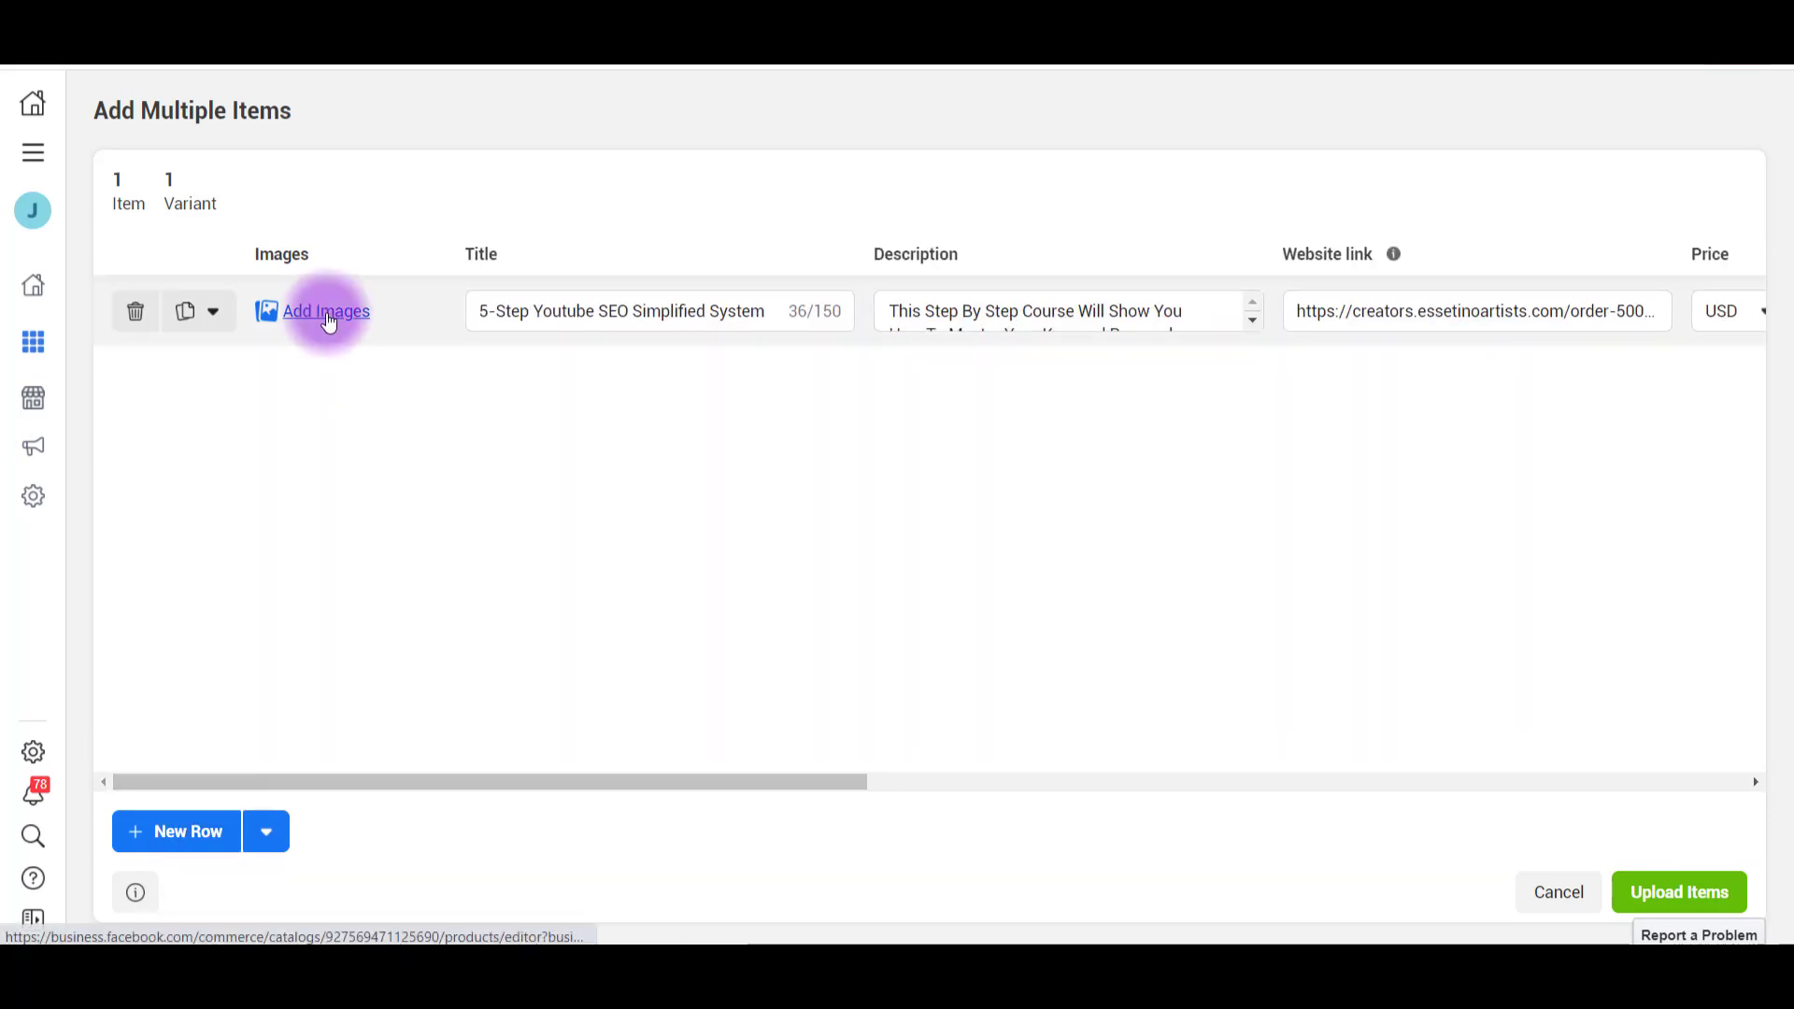
# Attach the course product image and upload the item to the catalog.
pyautogui.click(327, 312)
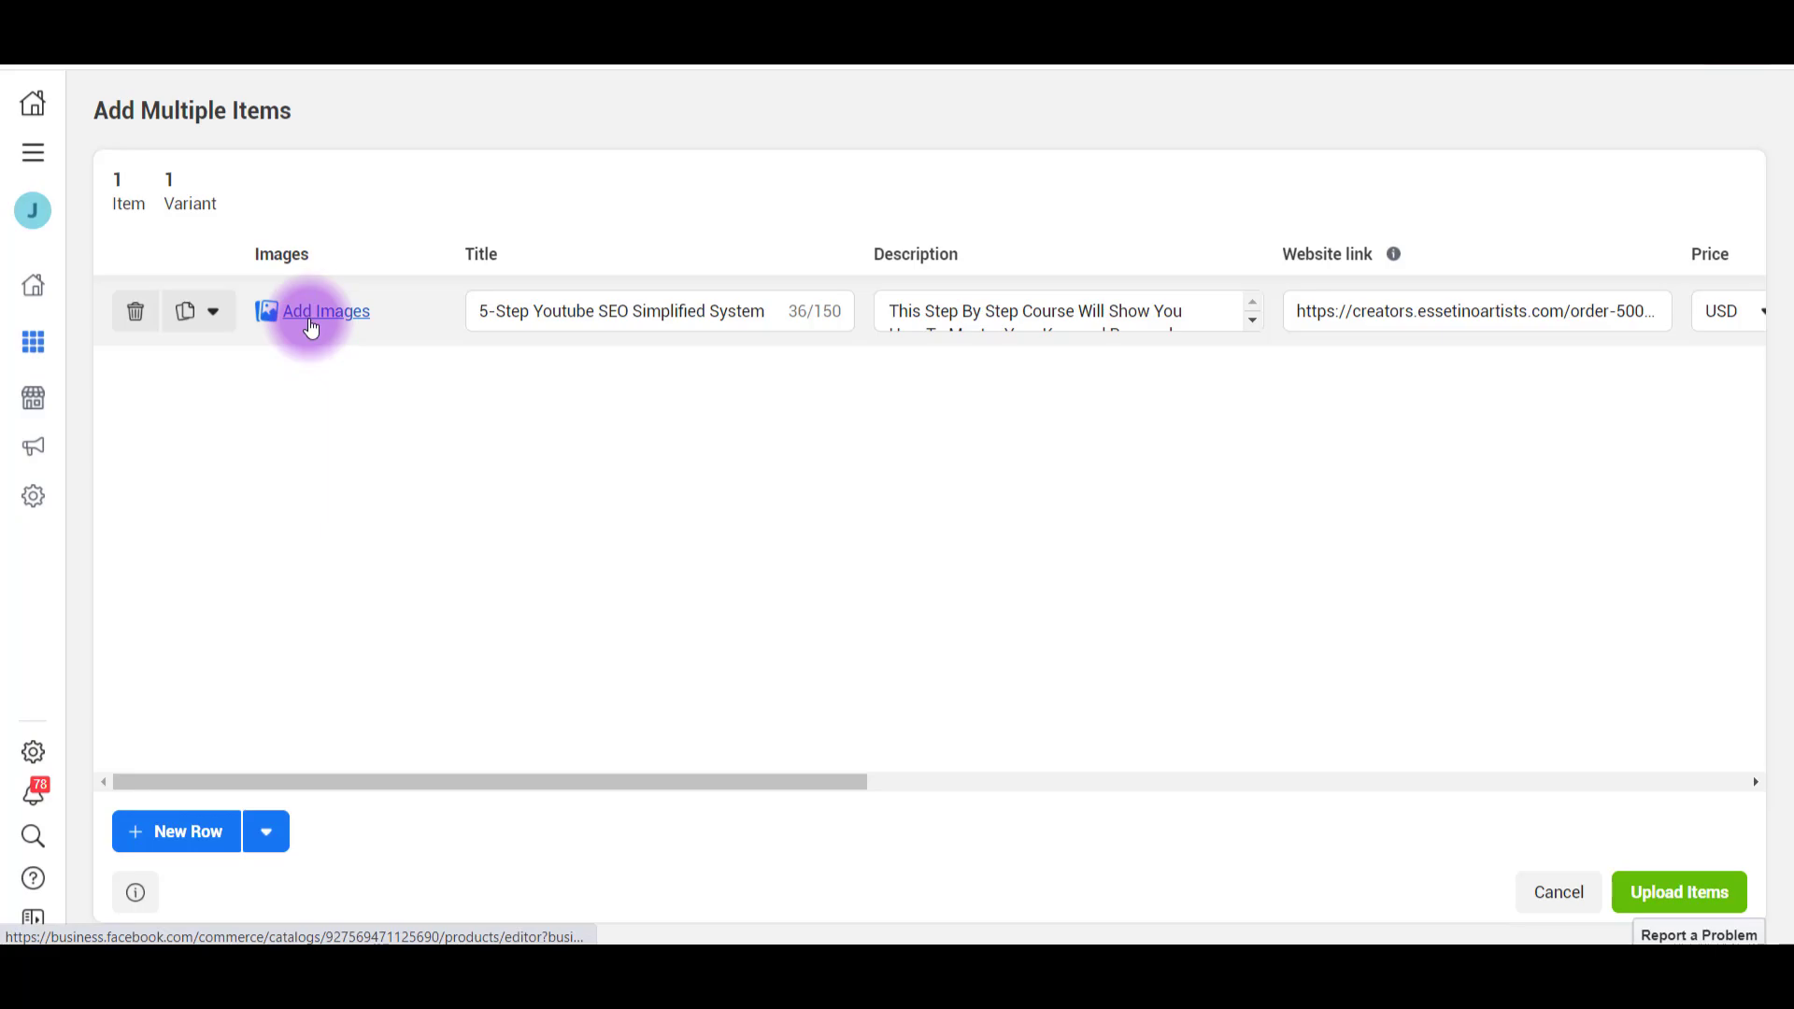
pyautogui.doubleClick(273, 390)
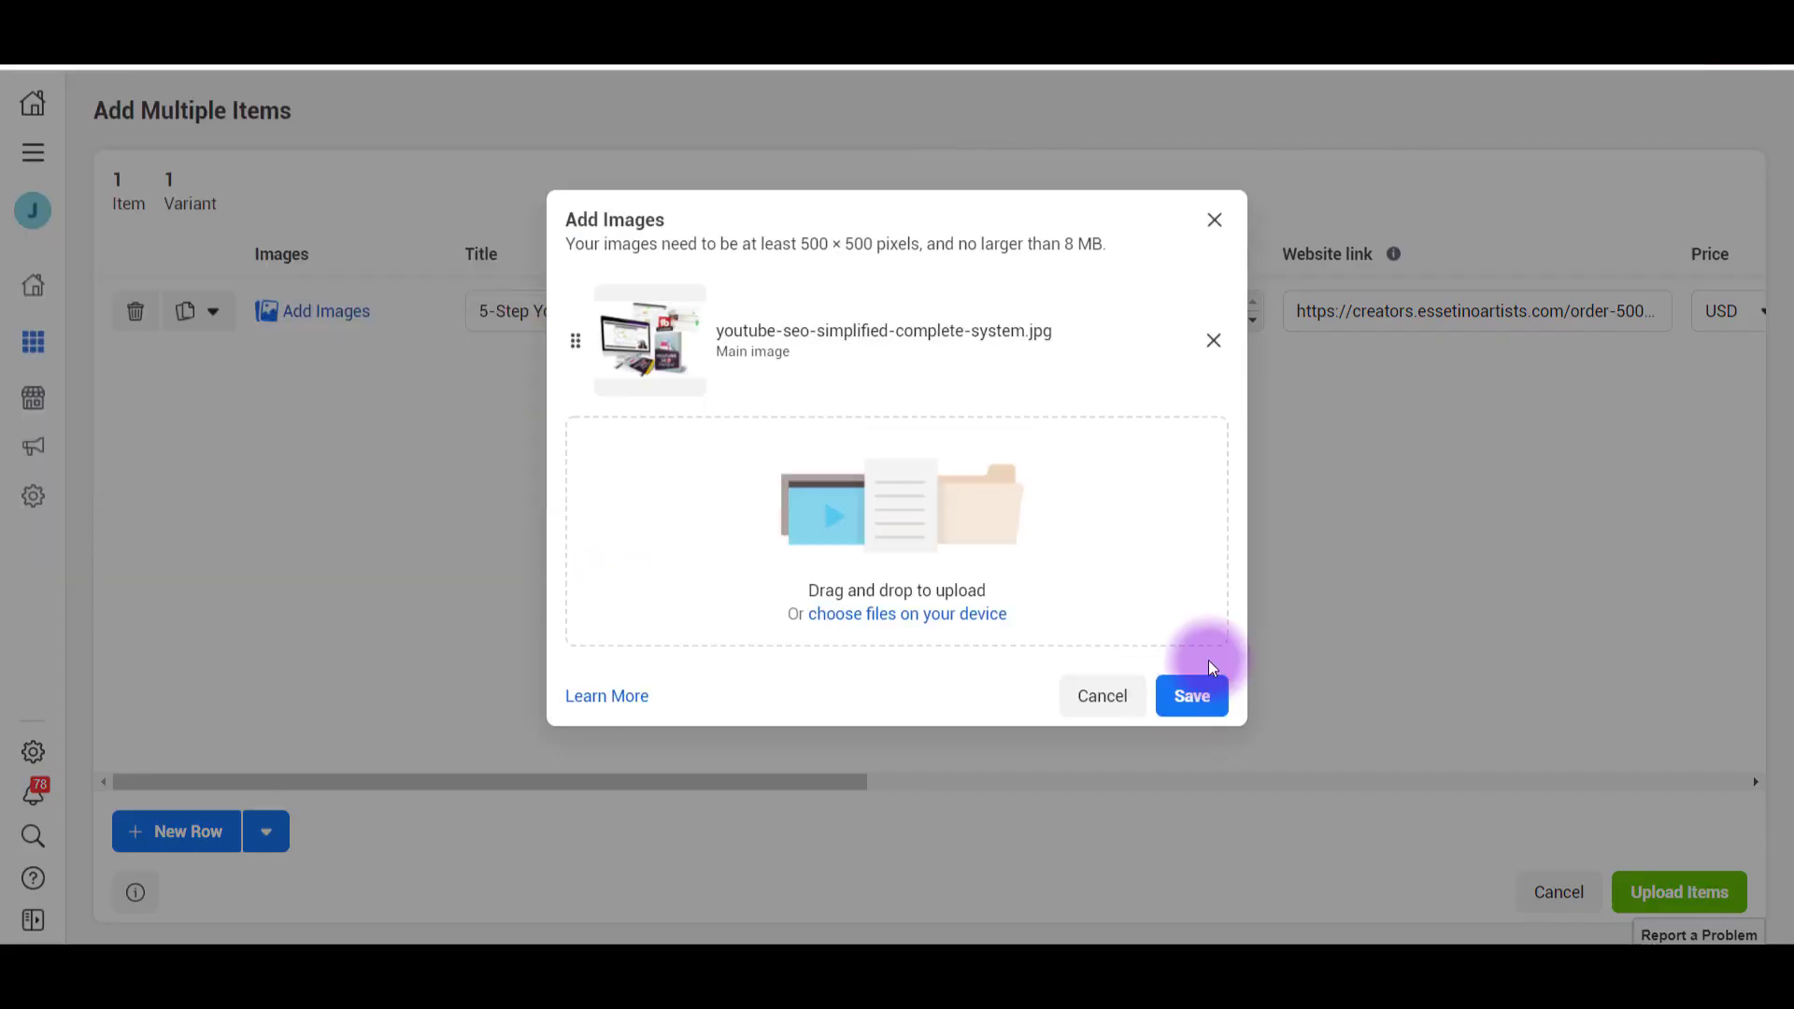
pyautogui.click(1192, 699)
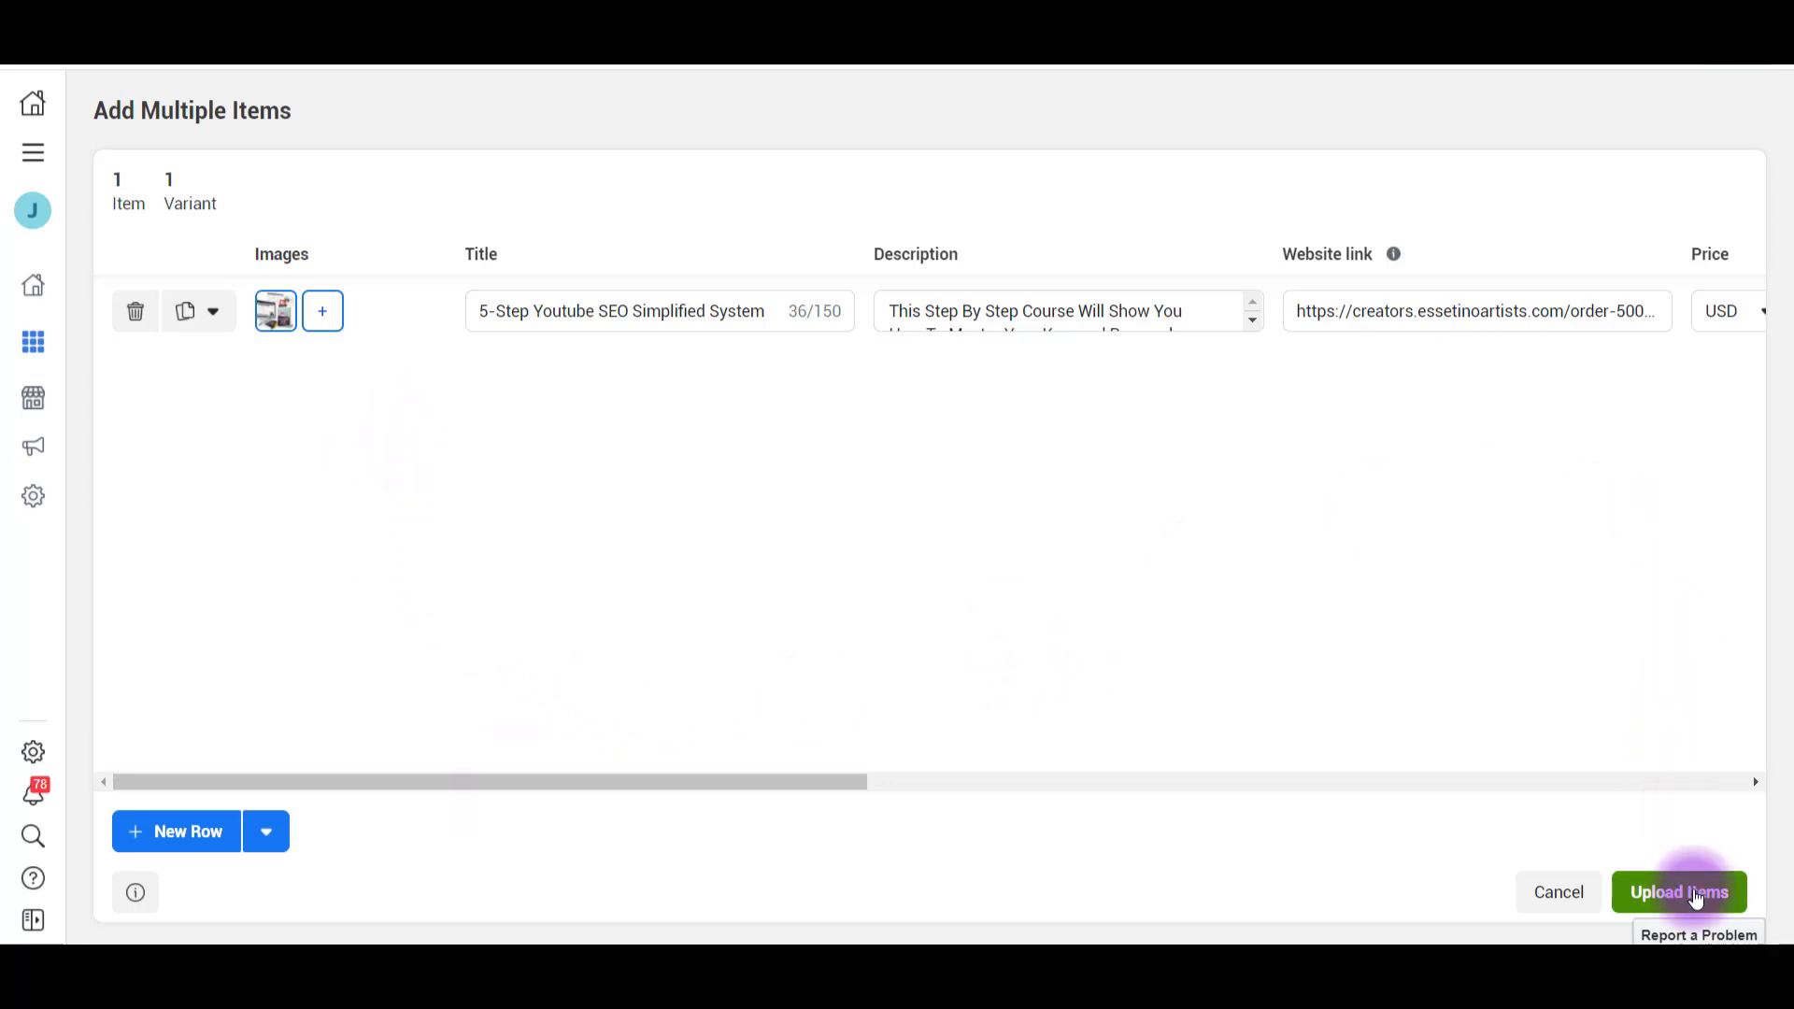
pyautogui.click(1696, 899)
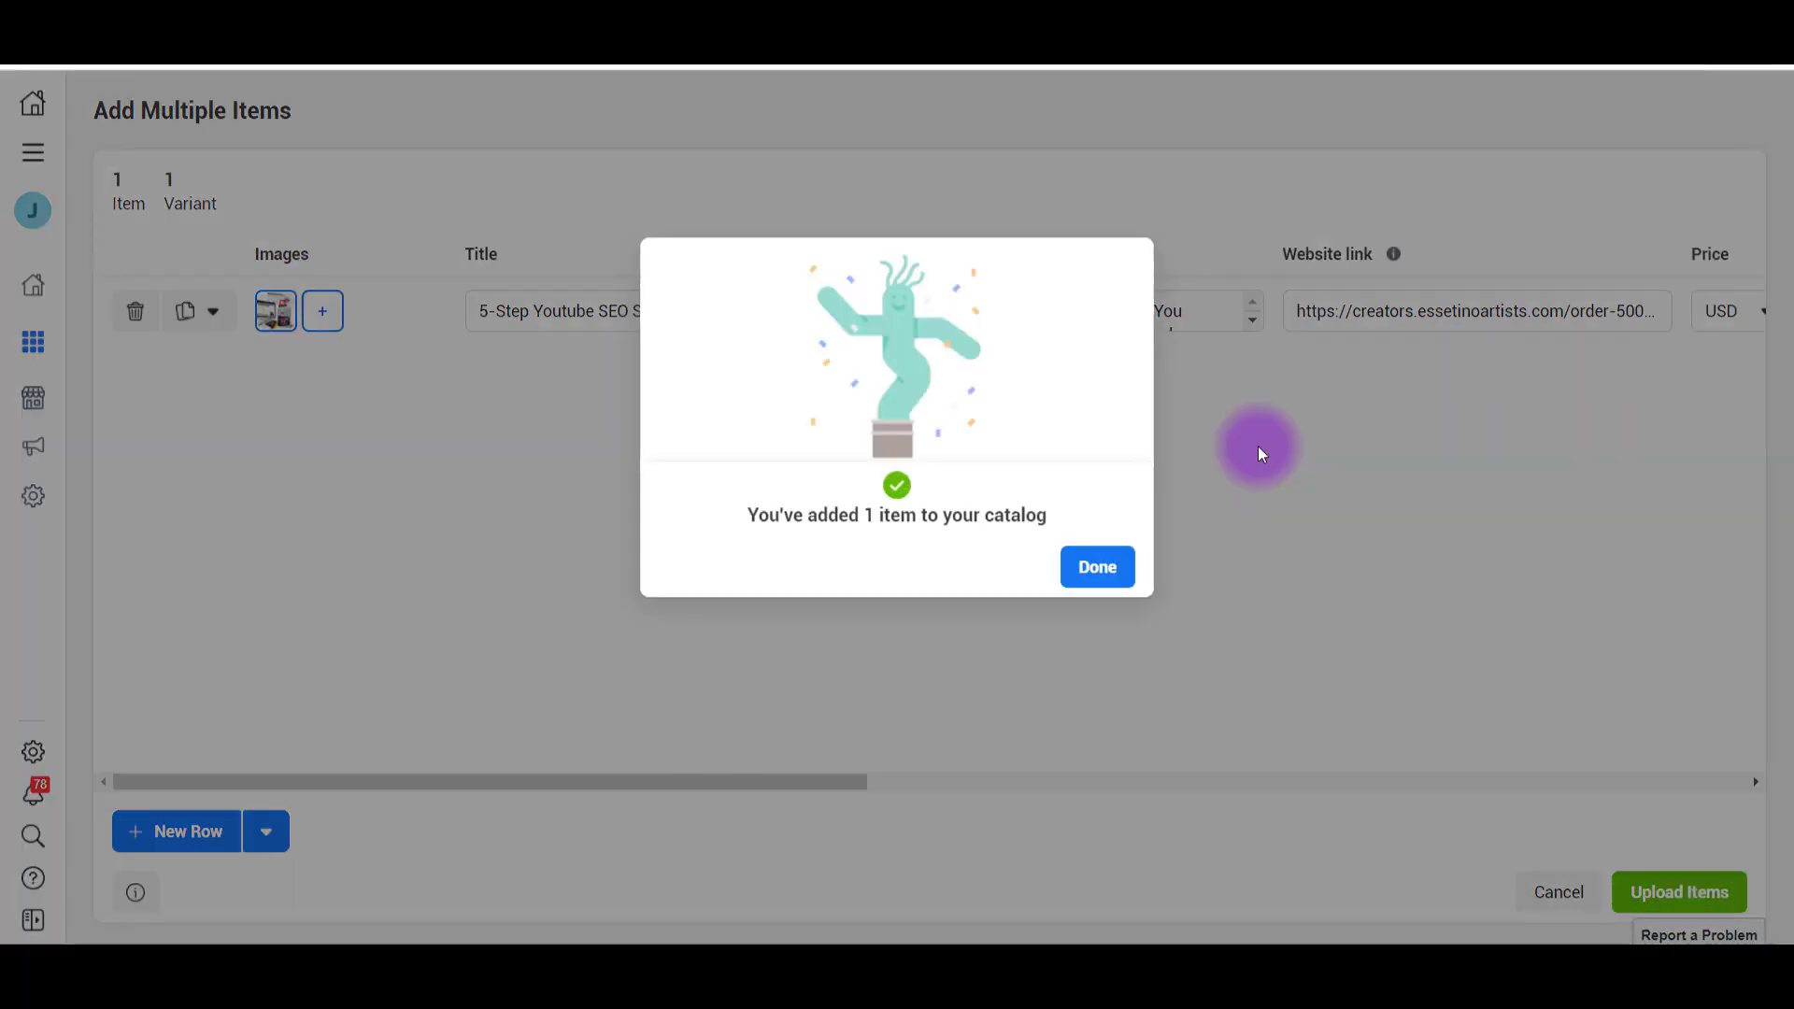
pyautogui.click(1098, 567)
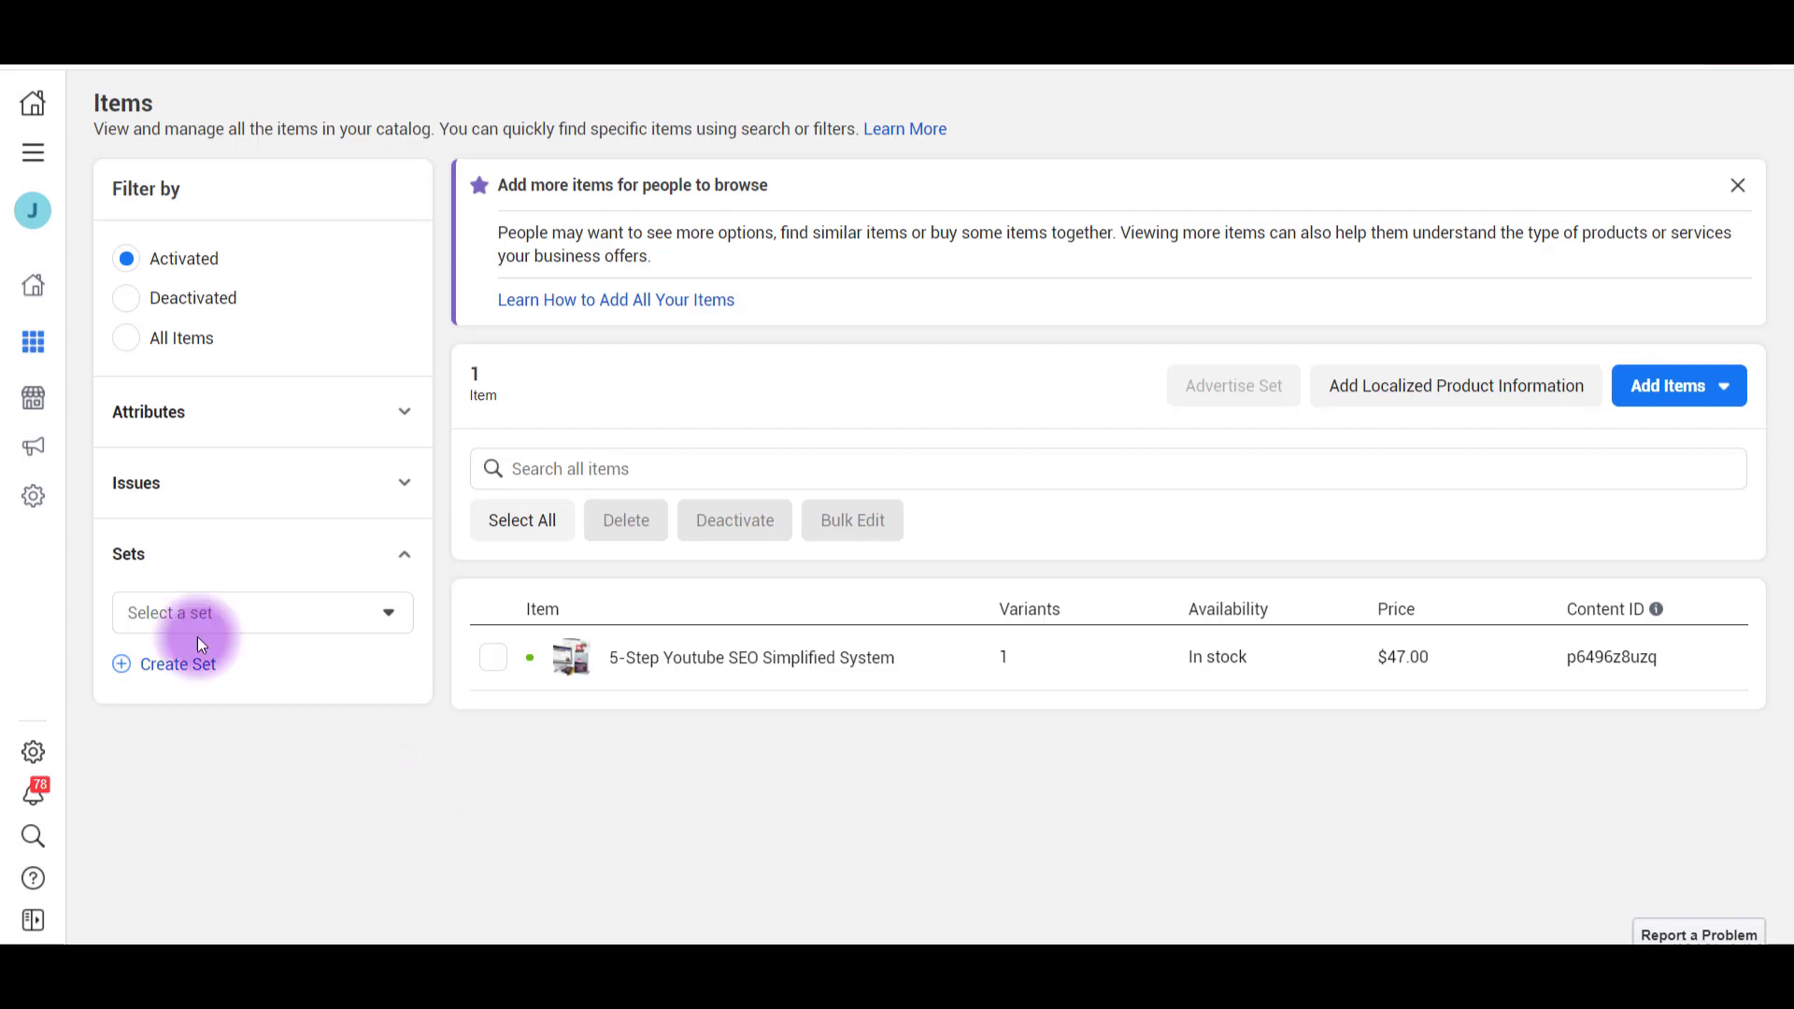
# Go back to the Commerce Manager Overview page from the sidebar.
pyautogui.moveTo(22, 296)
pyautogui.click(64, 329)
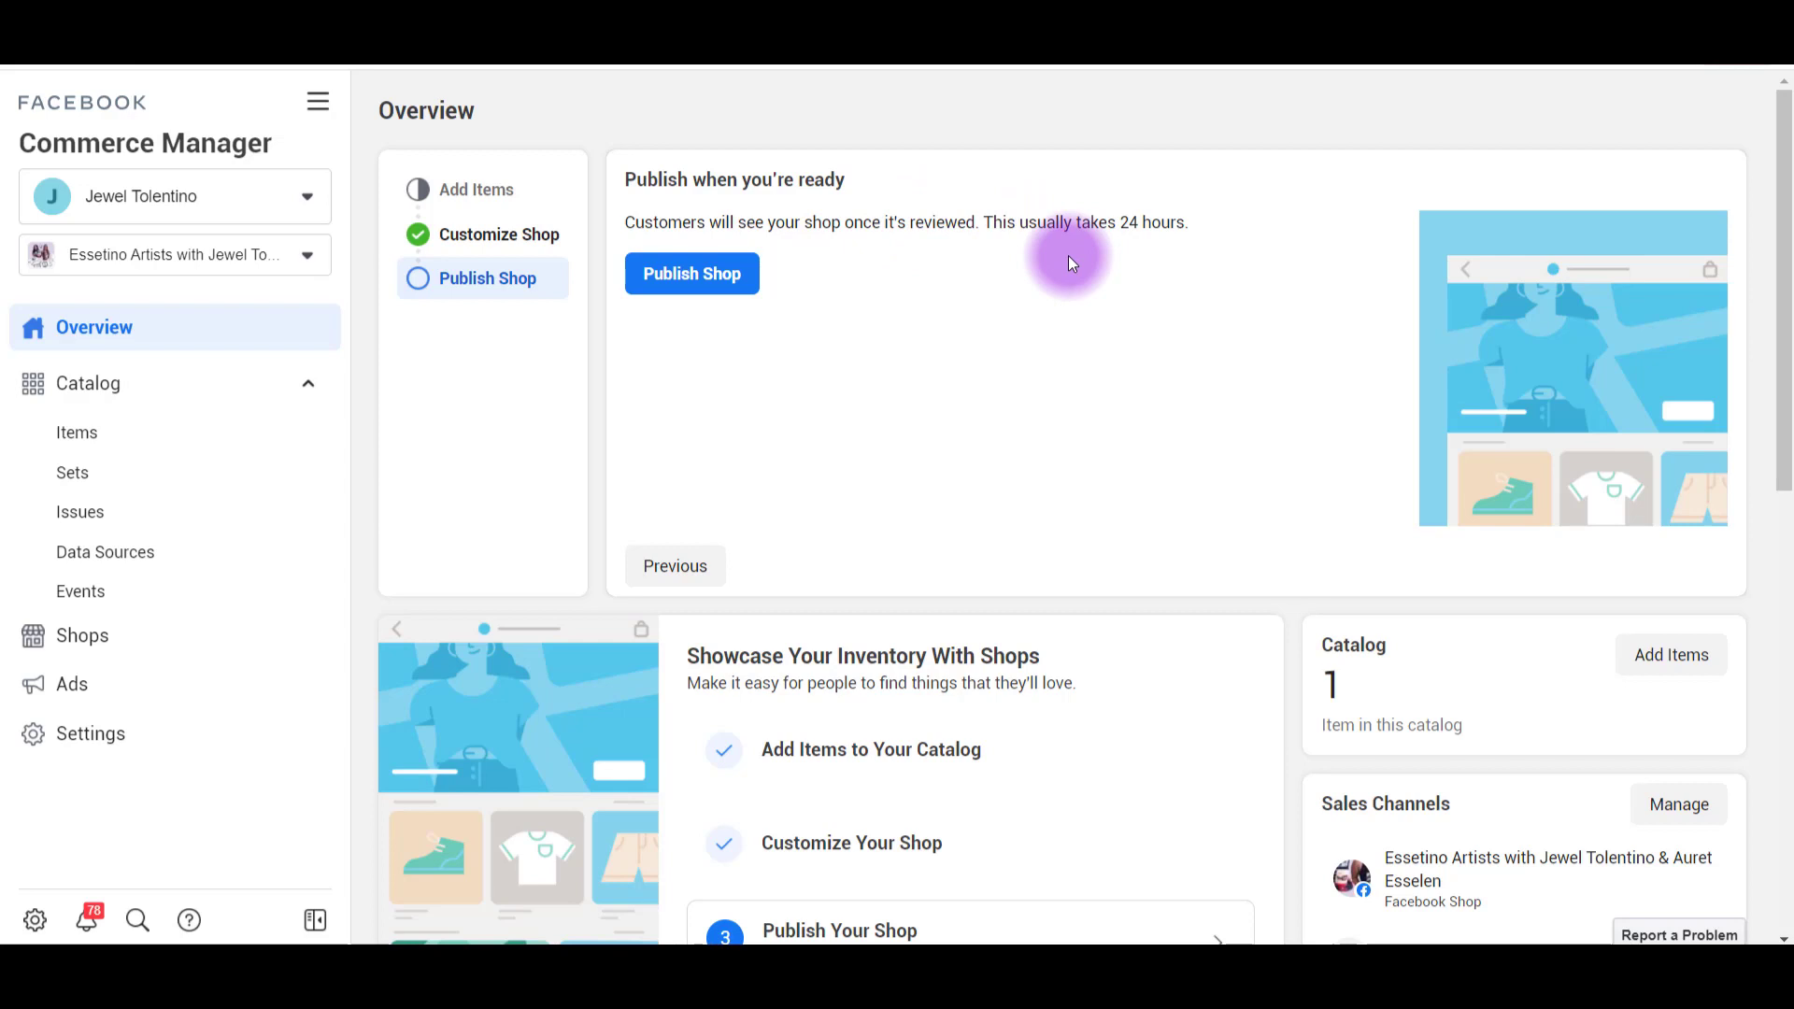
# Start publishing the shop and make the product buttons purple #9061DF.
pyautogui.click(691, 276)
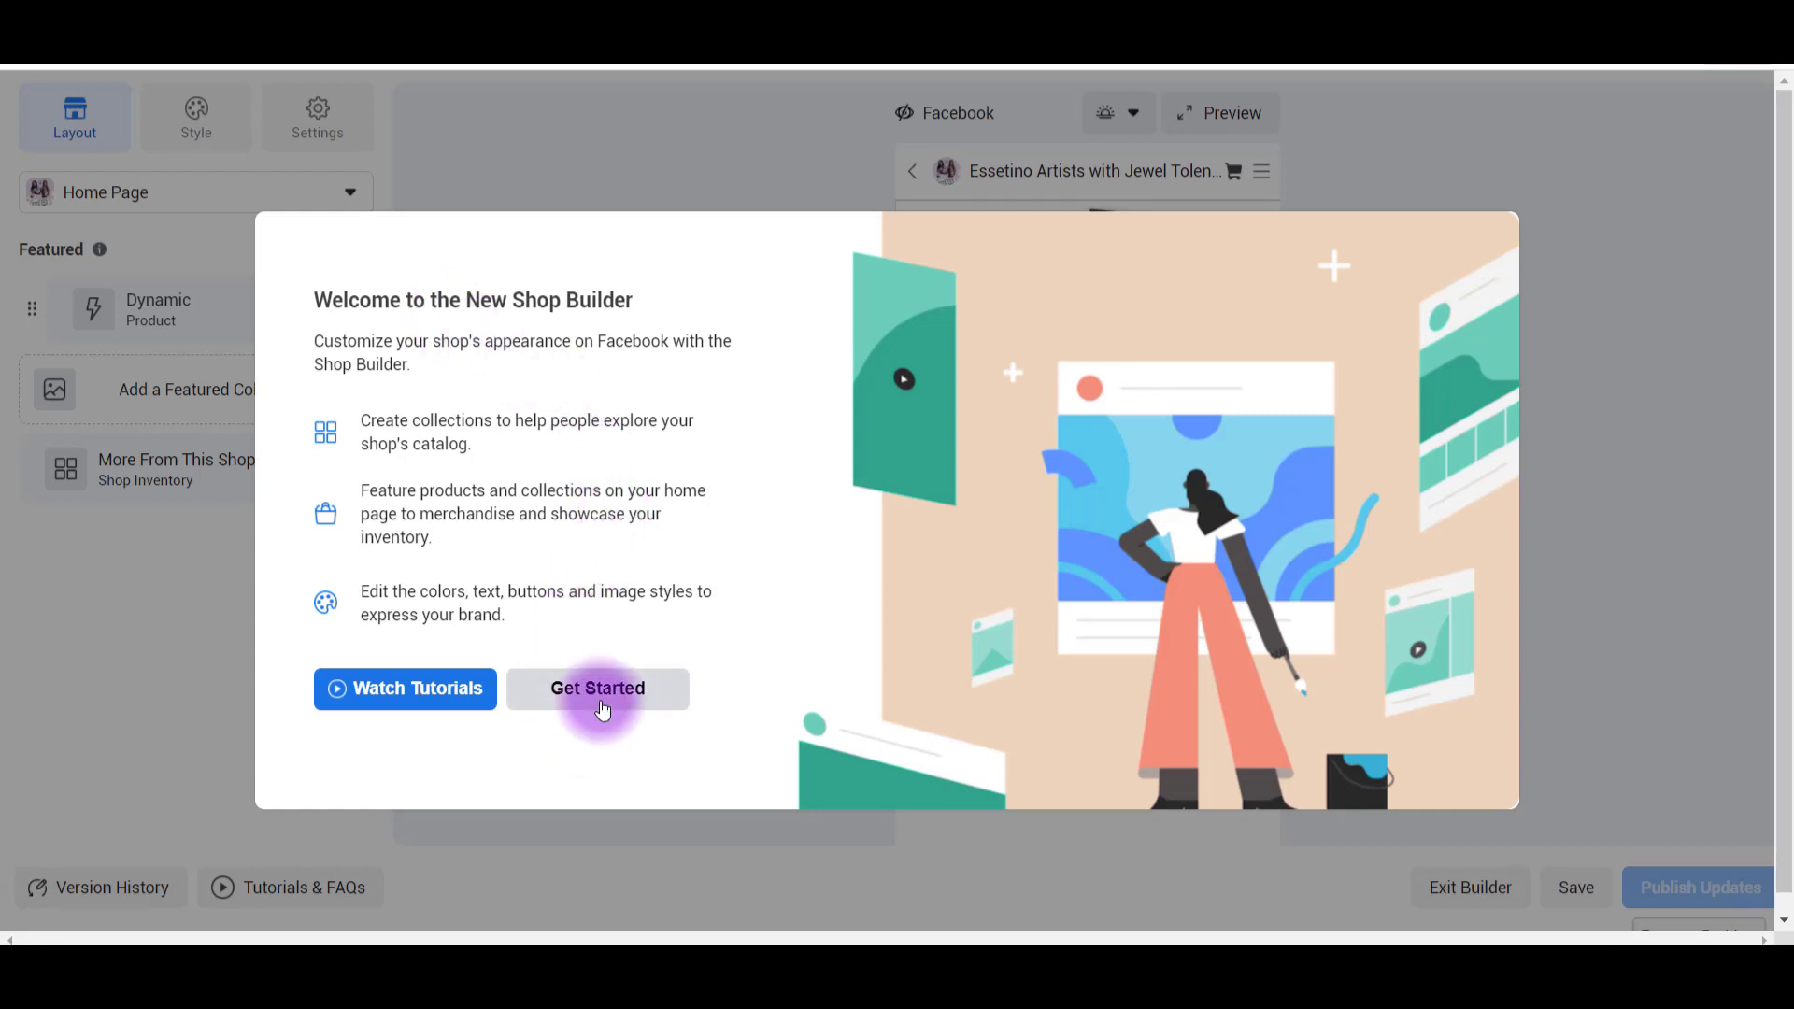
pyautogui.click(603, 711)
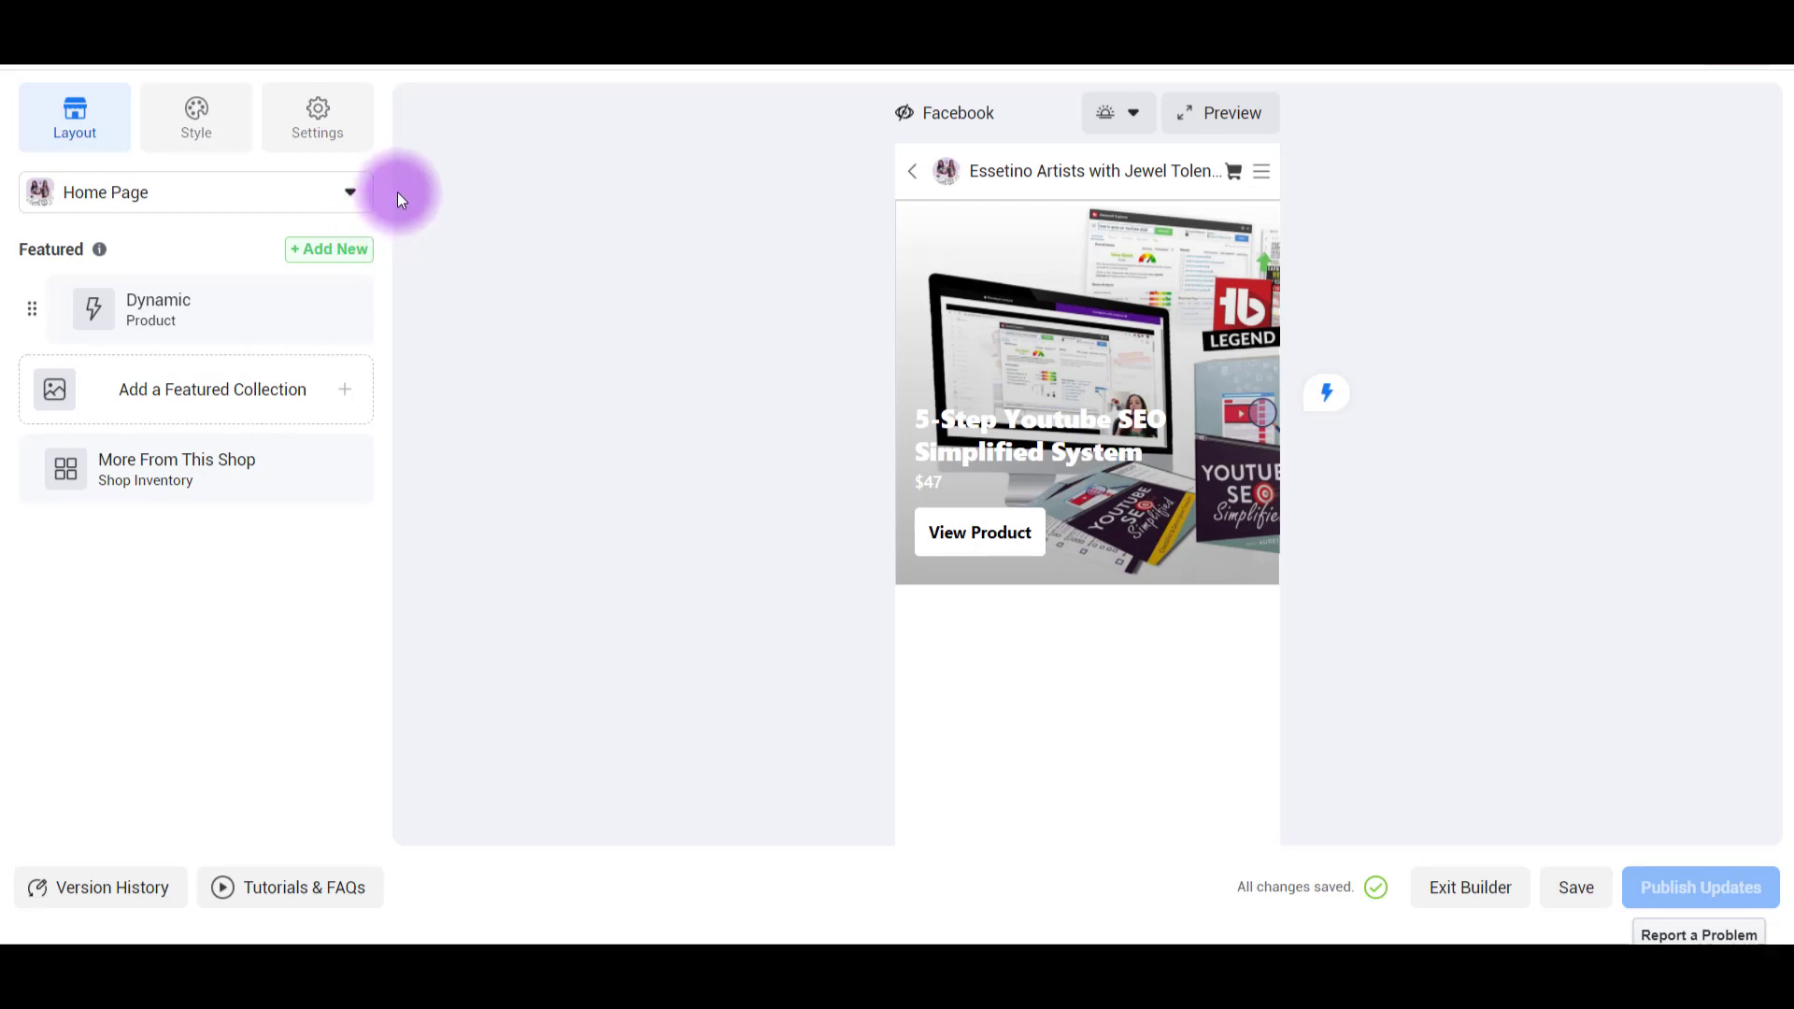
pyautogui.click(163, 128)
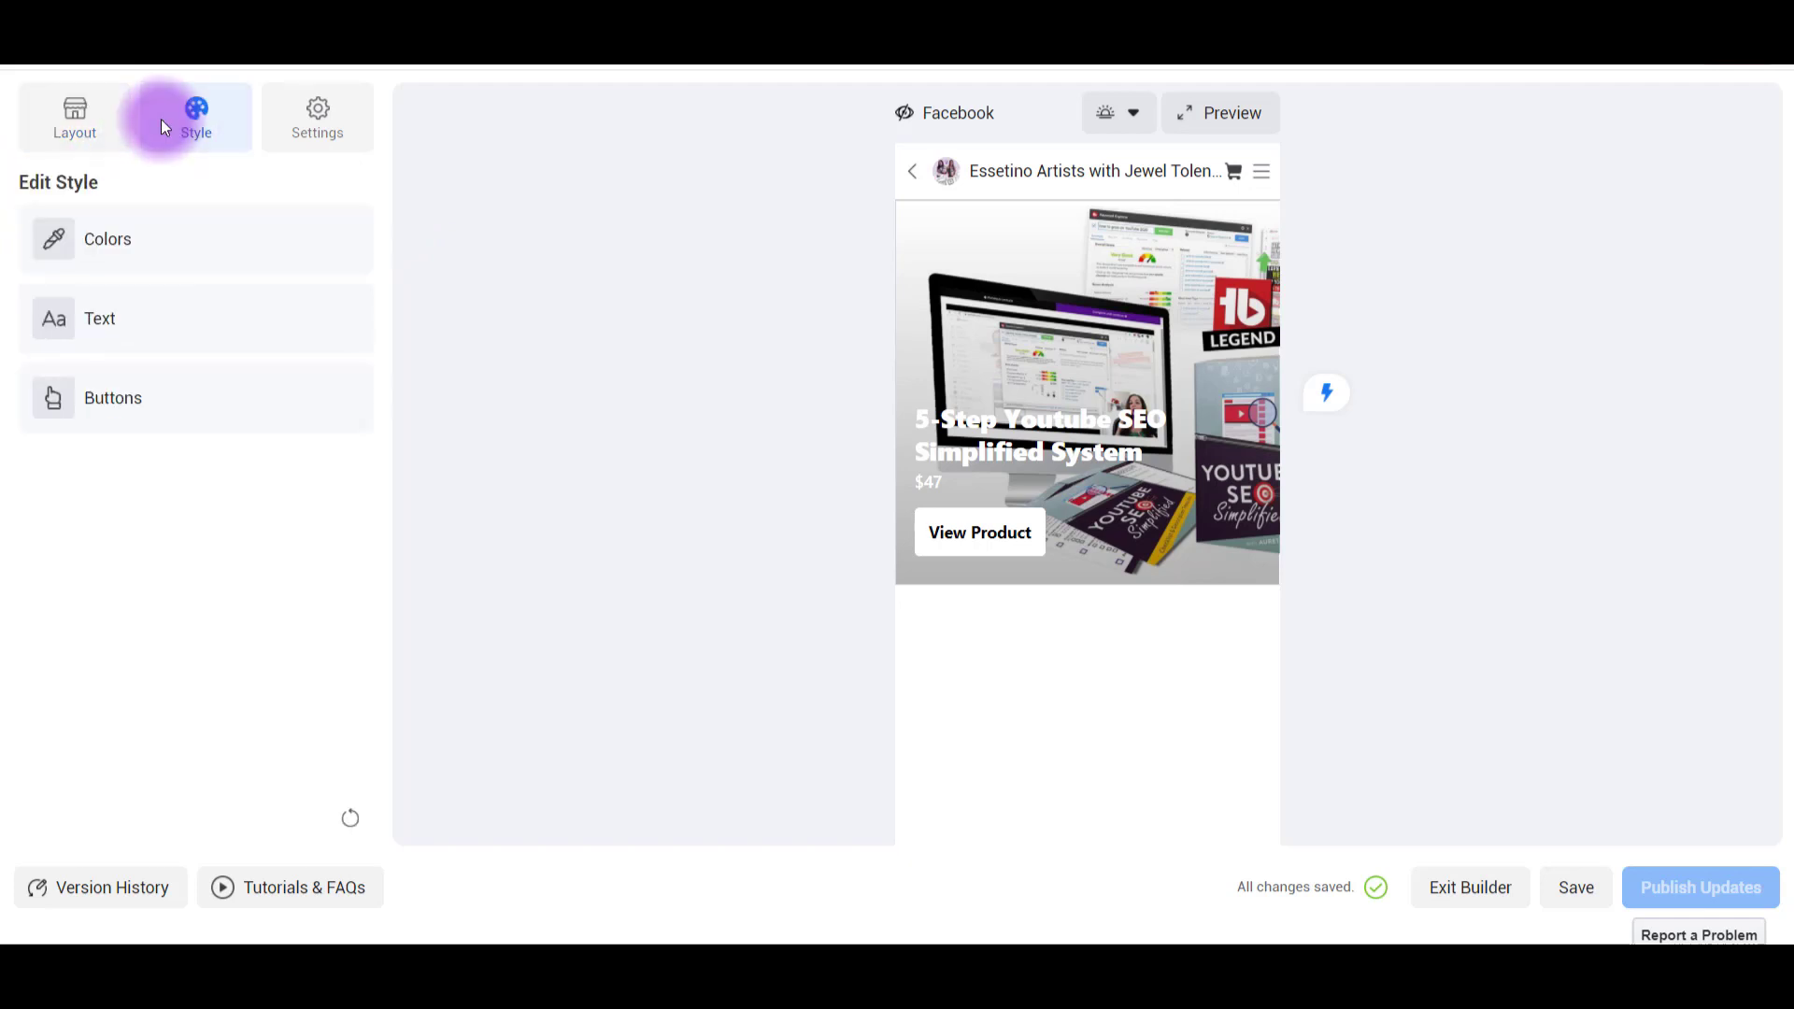
pyautogui.click(194, 332)
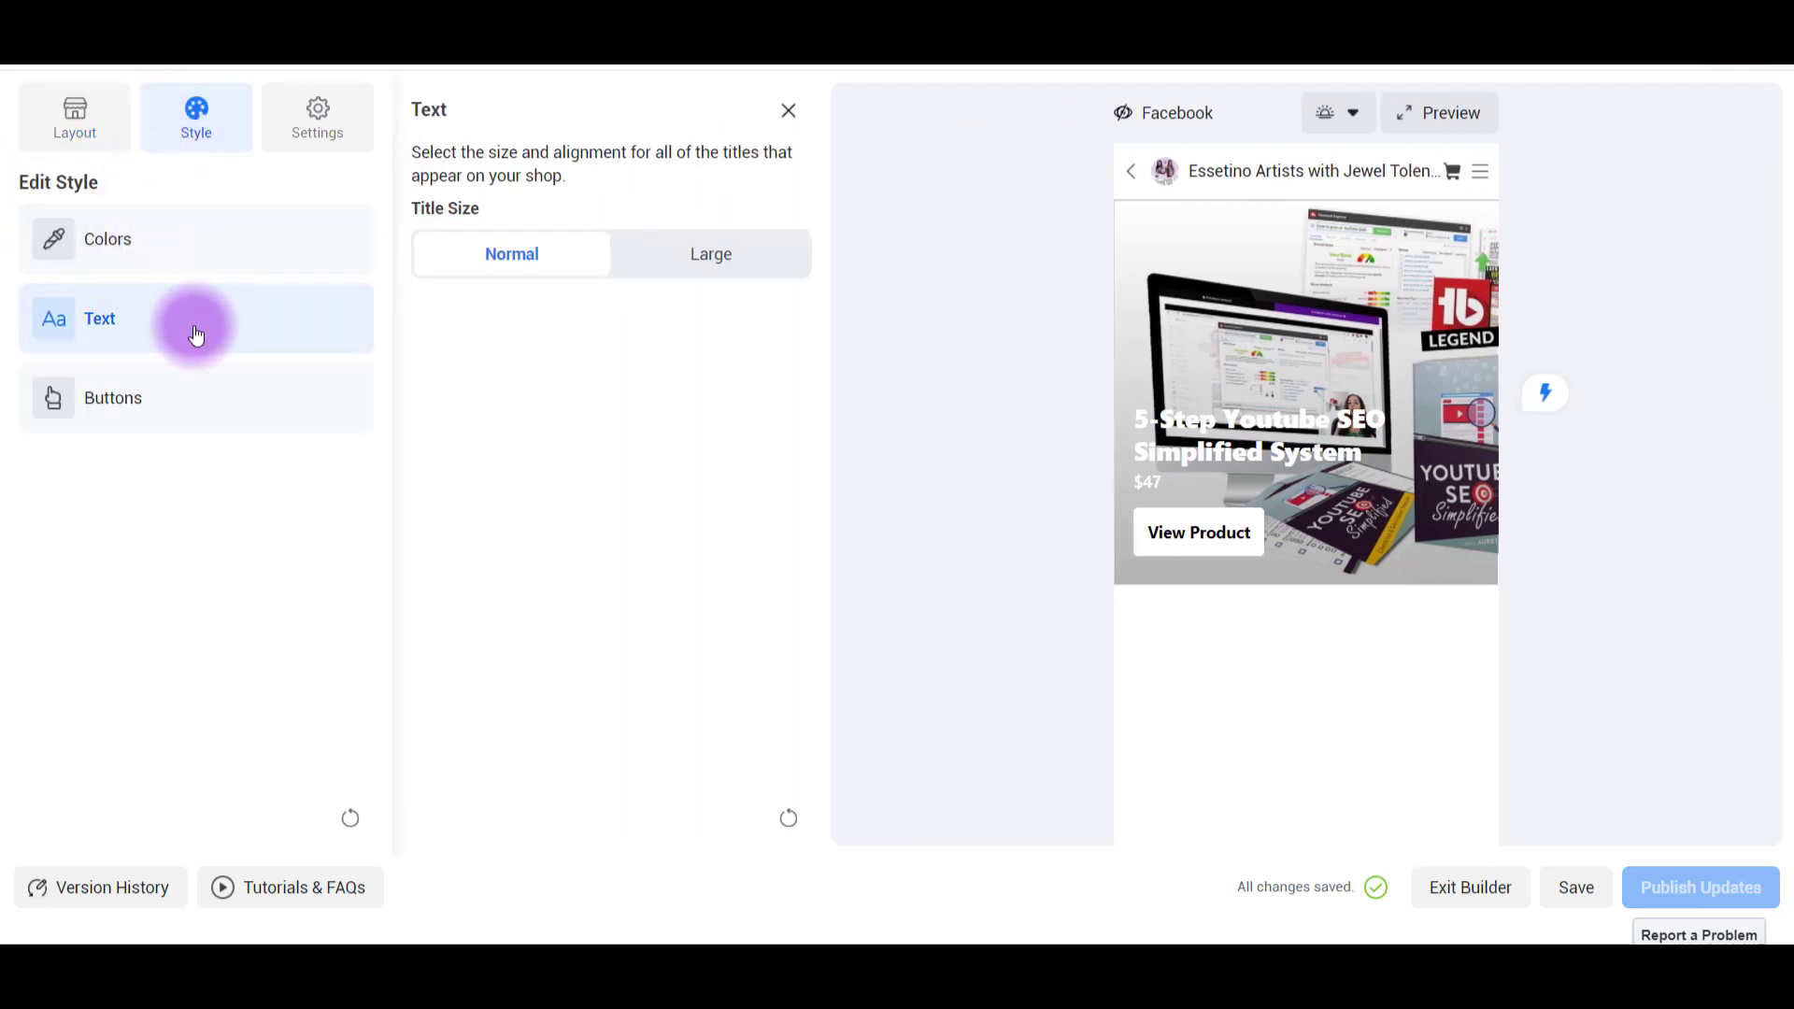
pyautogui.click(194, 270)
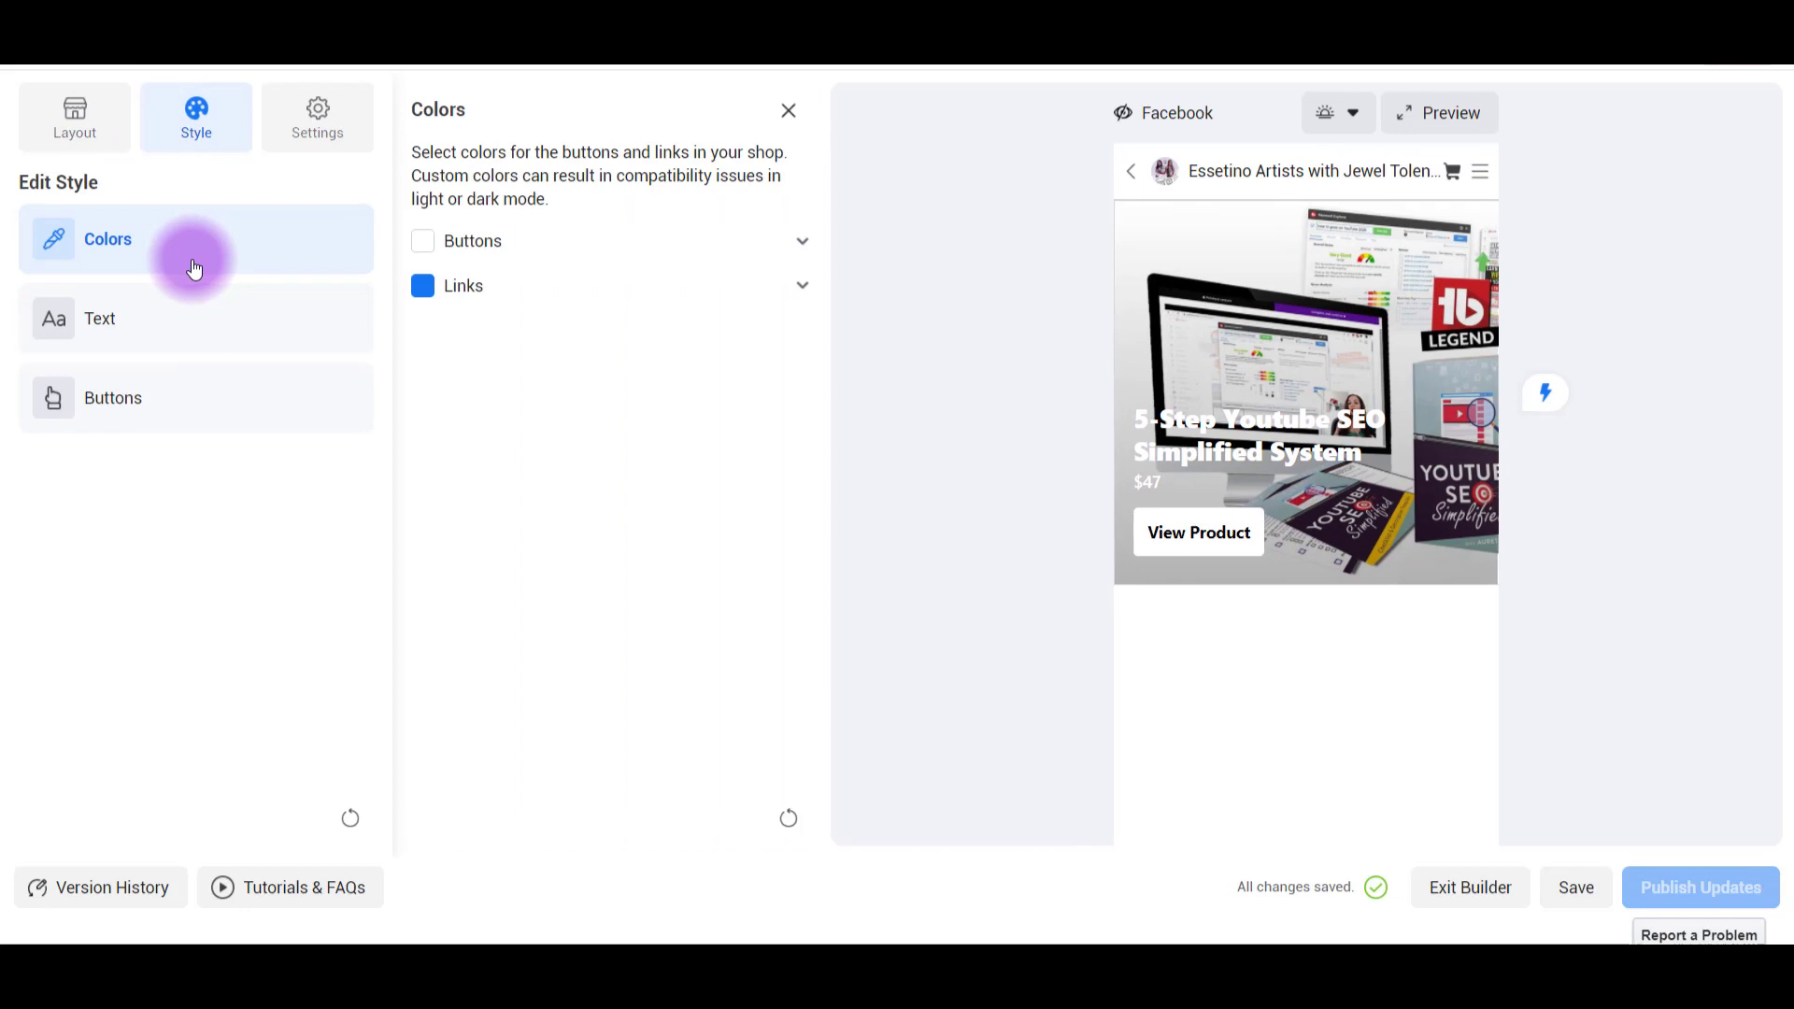
pyautogui.click(422, 242)
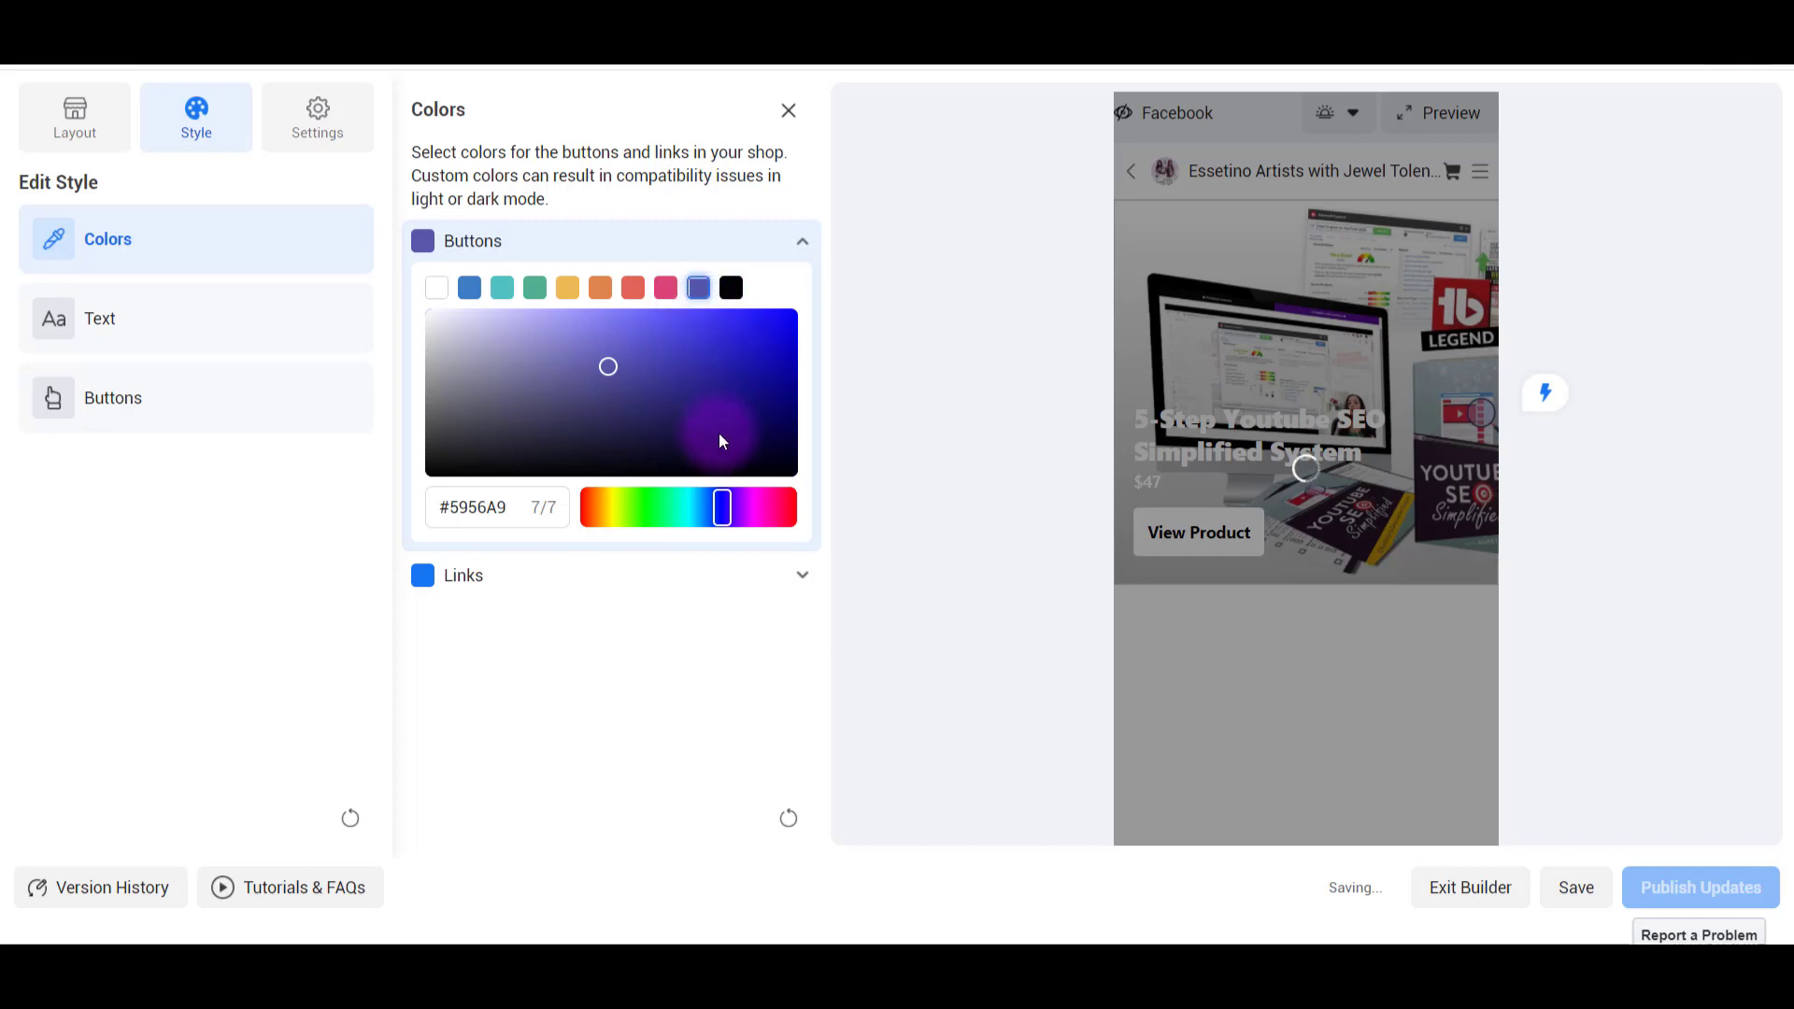
pyautogui.click(723, 507)
# Set the product title text size to Large and recheck the colour settings.
pyautogui.click(809, 245)
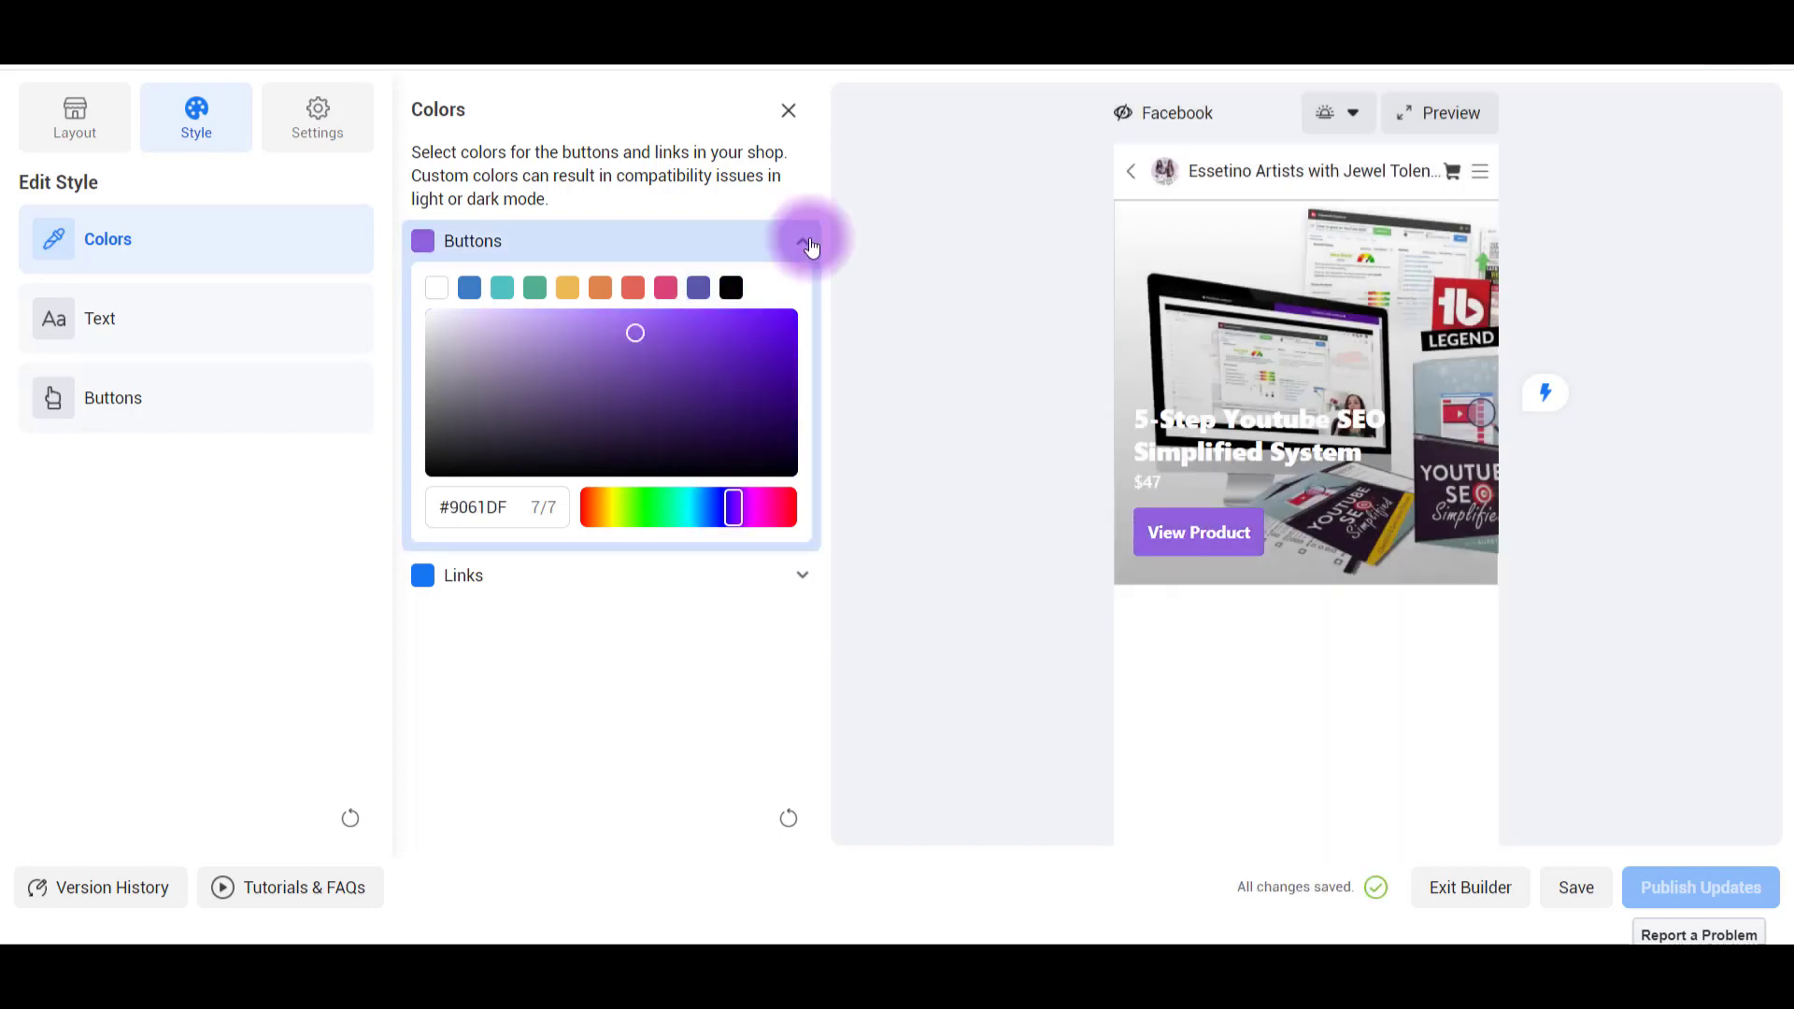
pyautogui.click(806, 245)
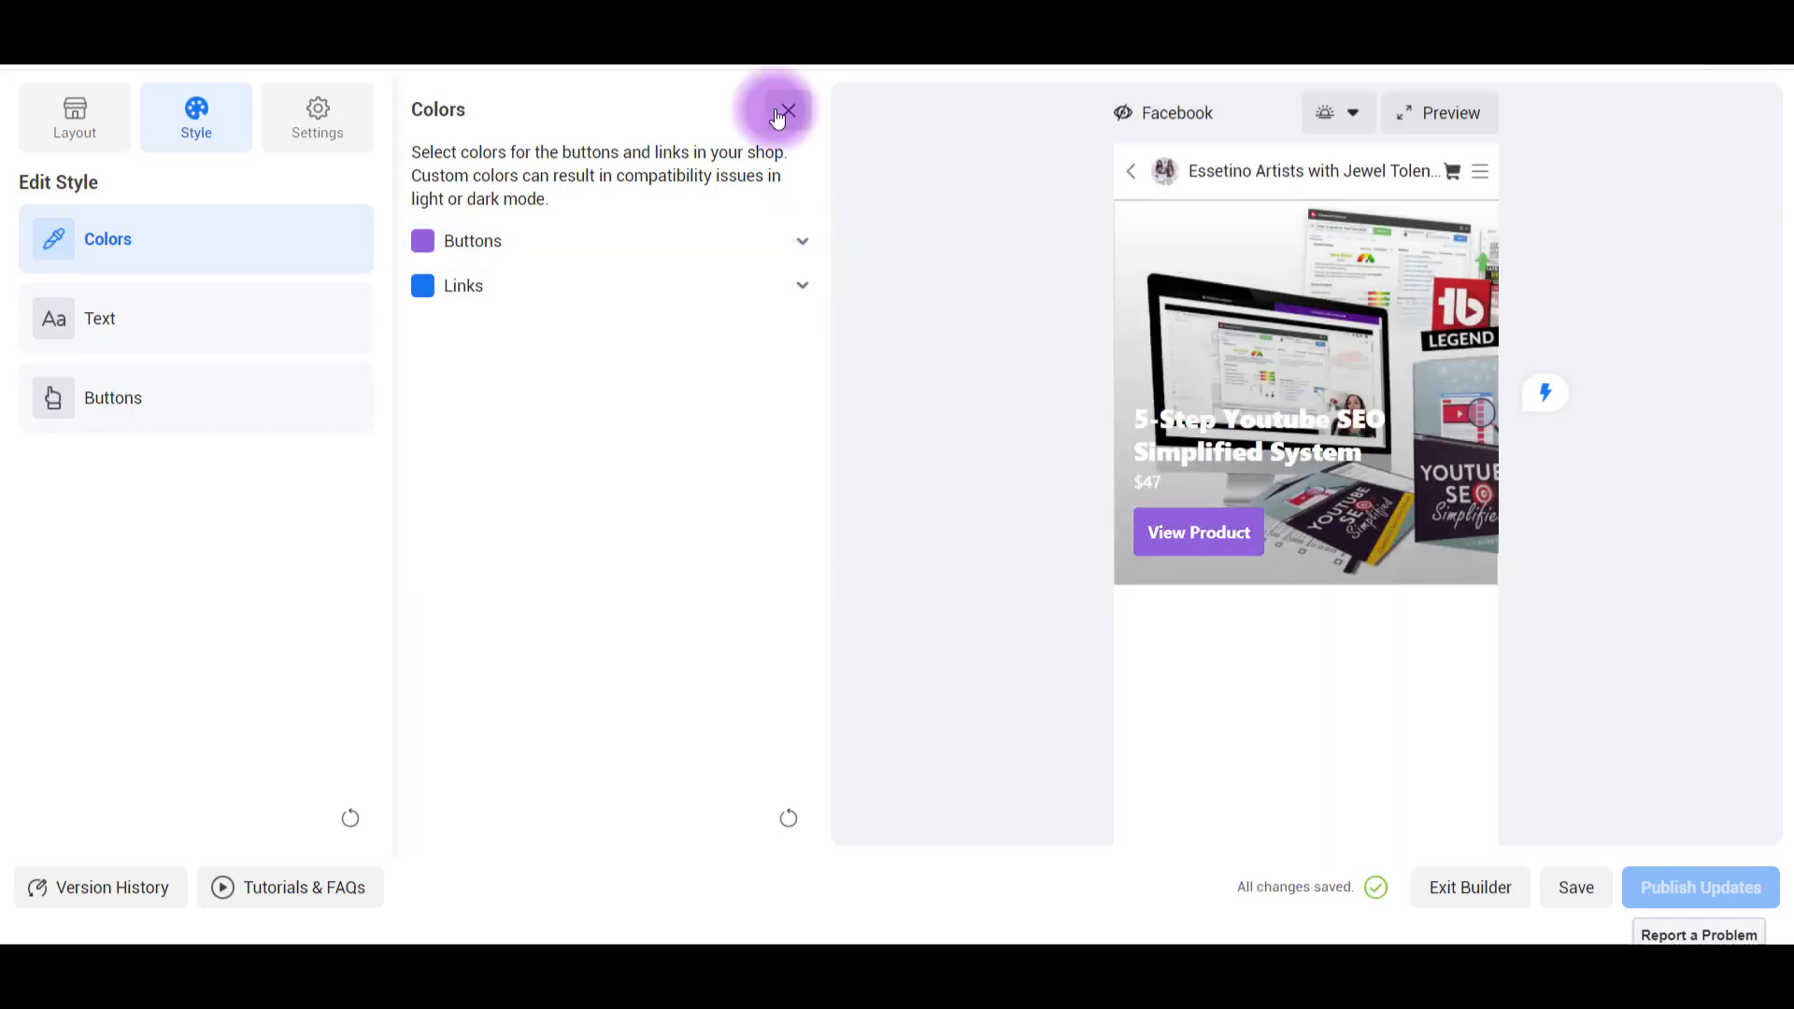
pyautogui.click(788, 111)
pyautogui.click(196, 338)
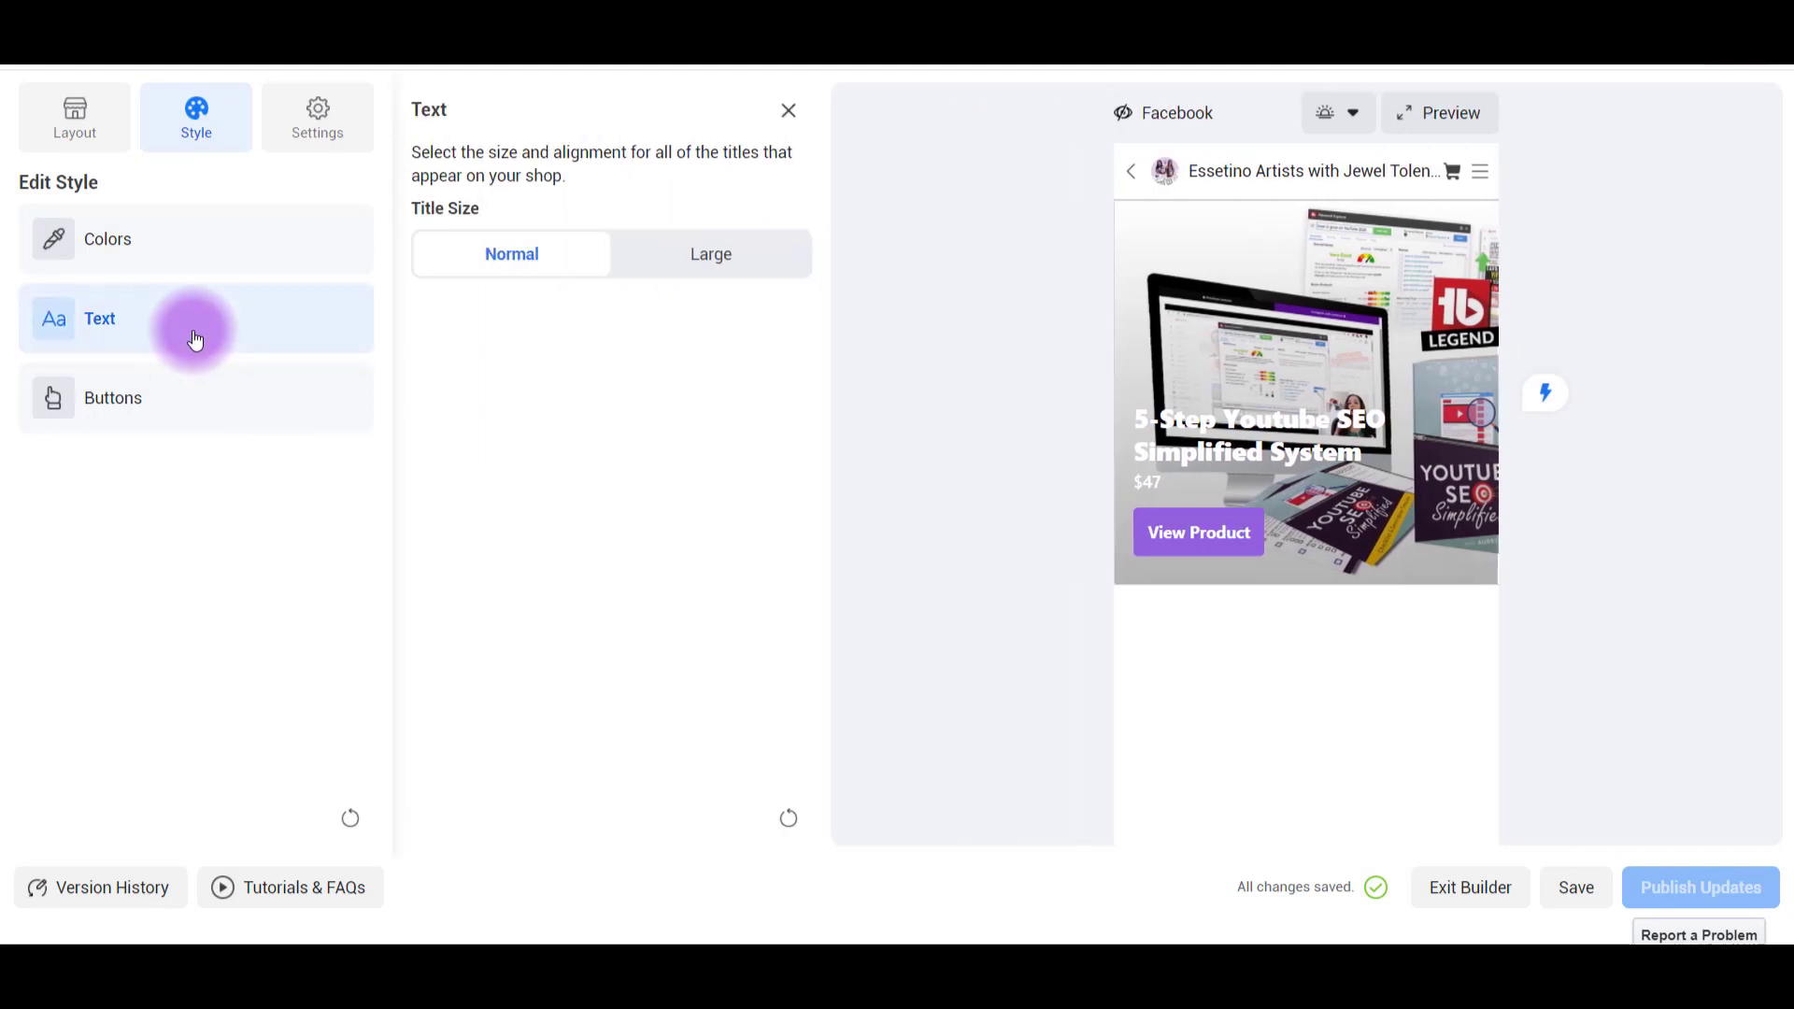
pyautogui.click(185, 242)
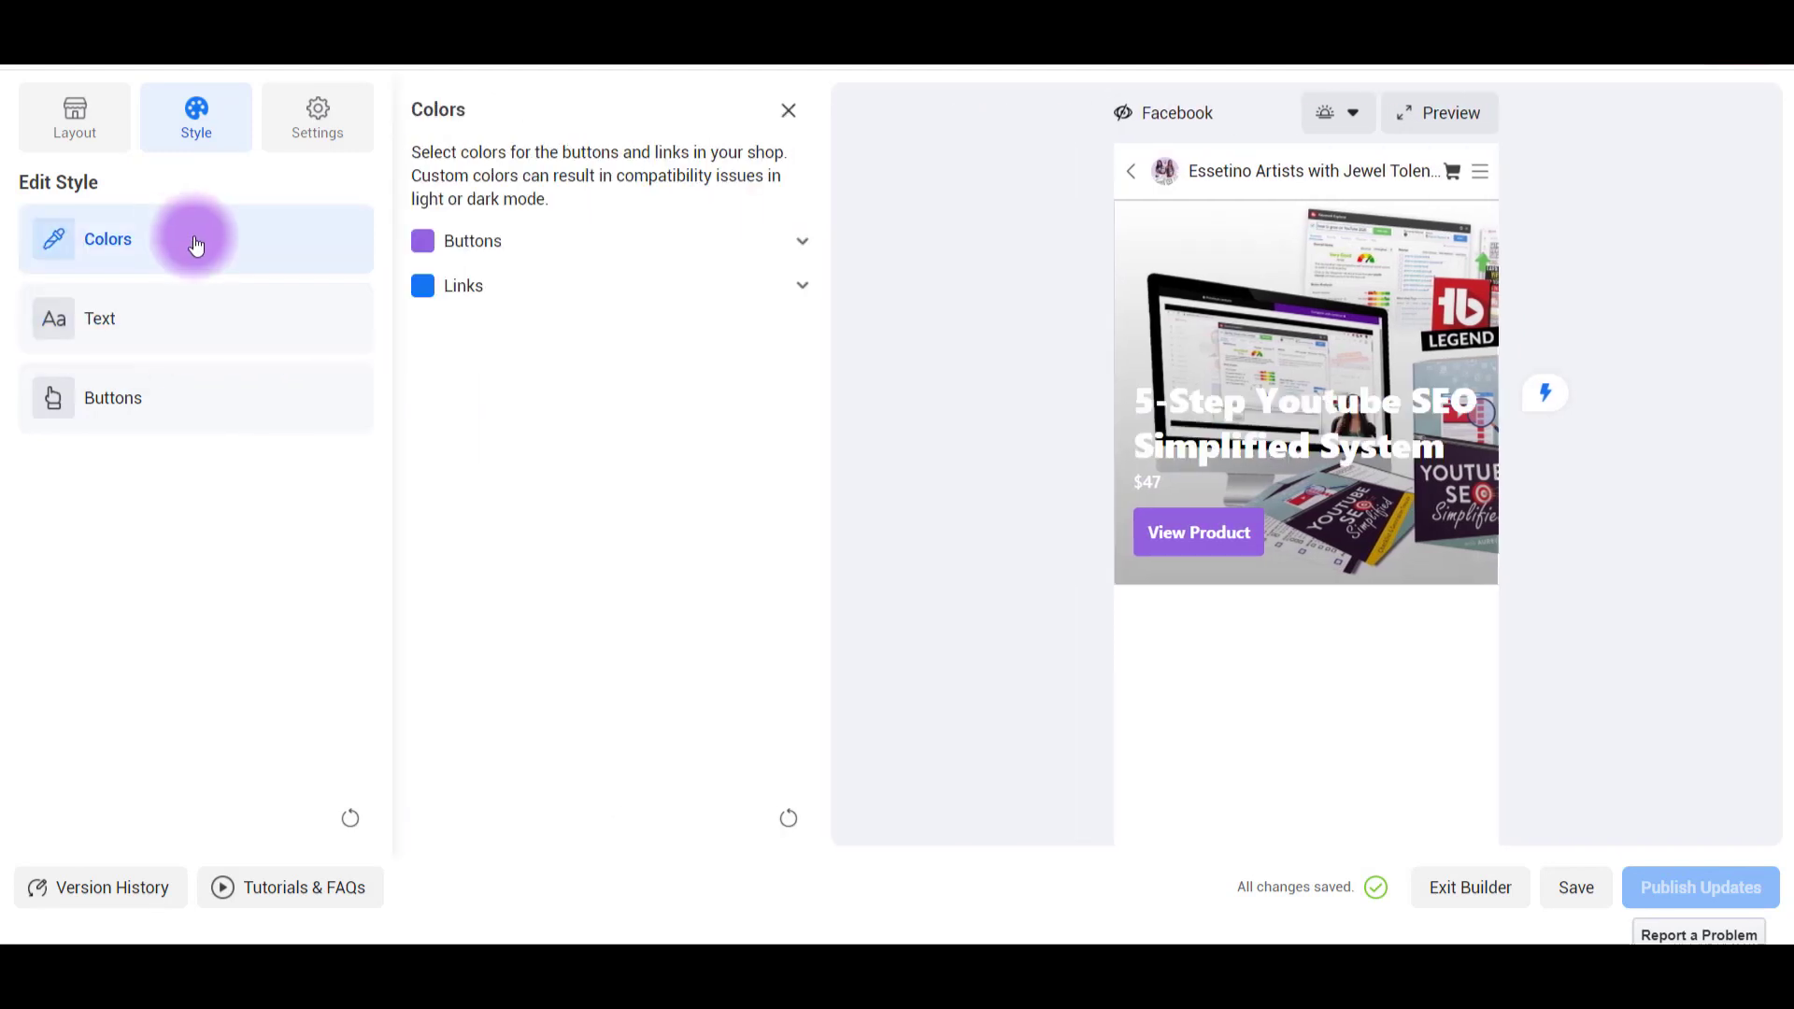
pyautogui.click(227, 125)
# Make the shop Visible on the Facebook channel, save, and publish the shop updates.
pyautogui.click(315, 131)
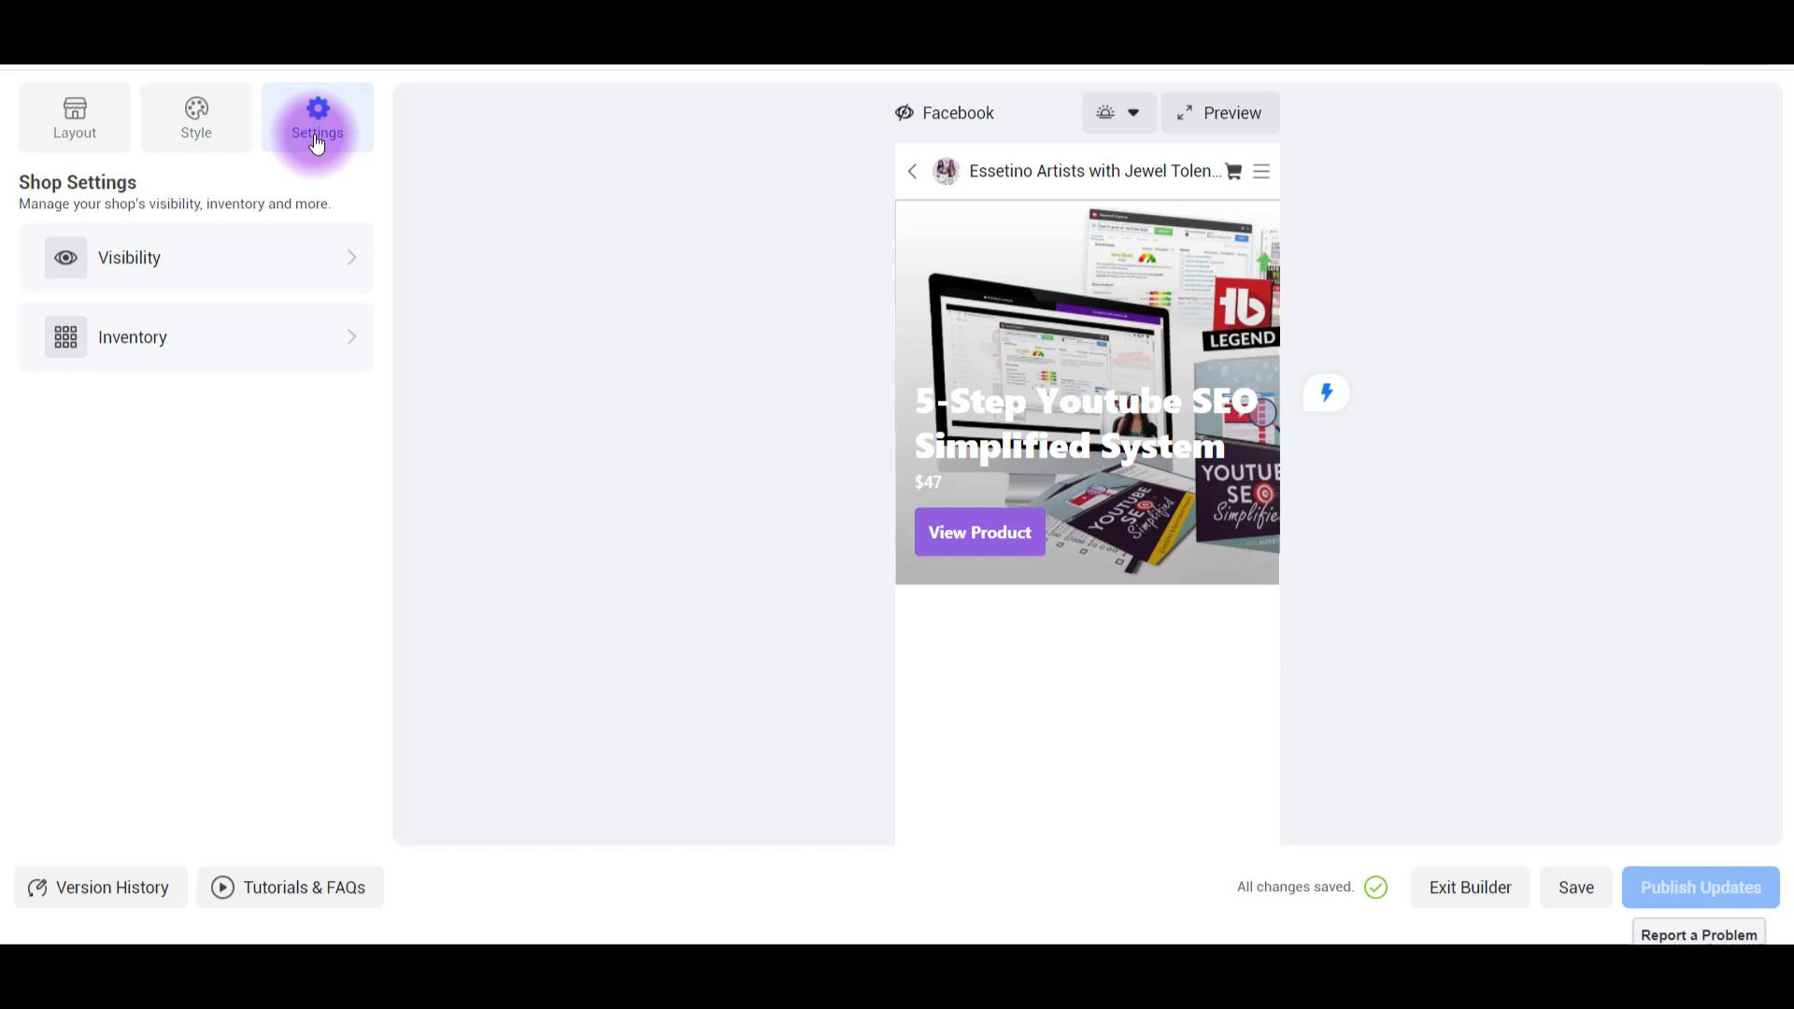
pyautogui.click(262, 266)
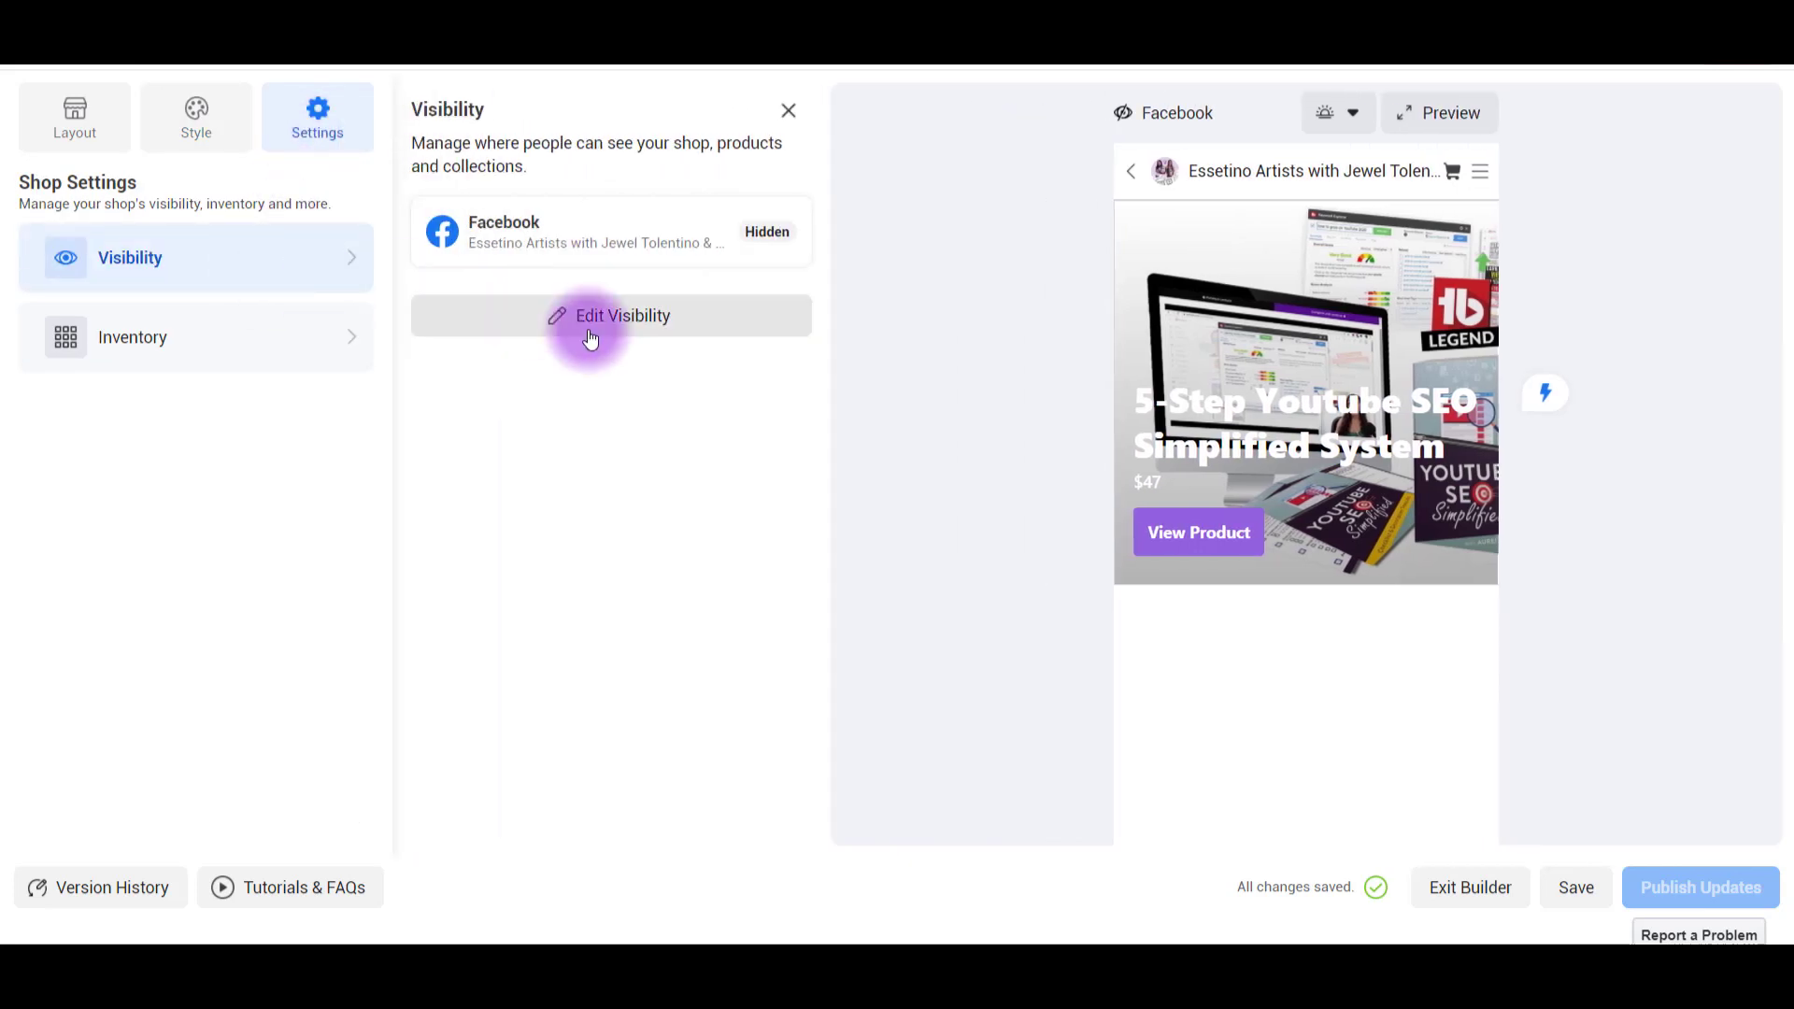
pyautogui.click(605, 318)
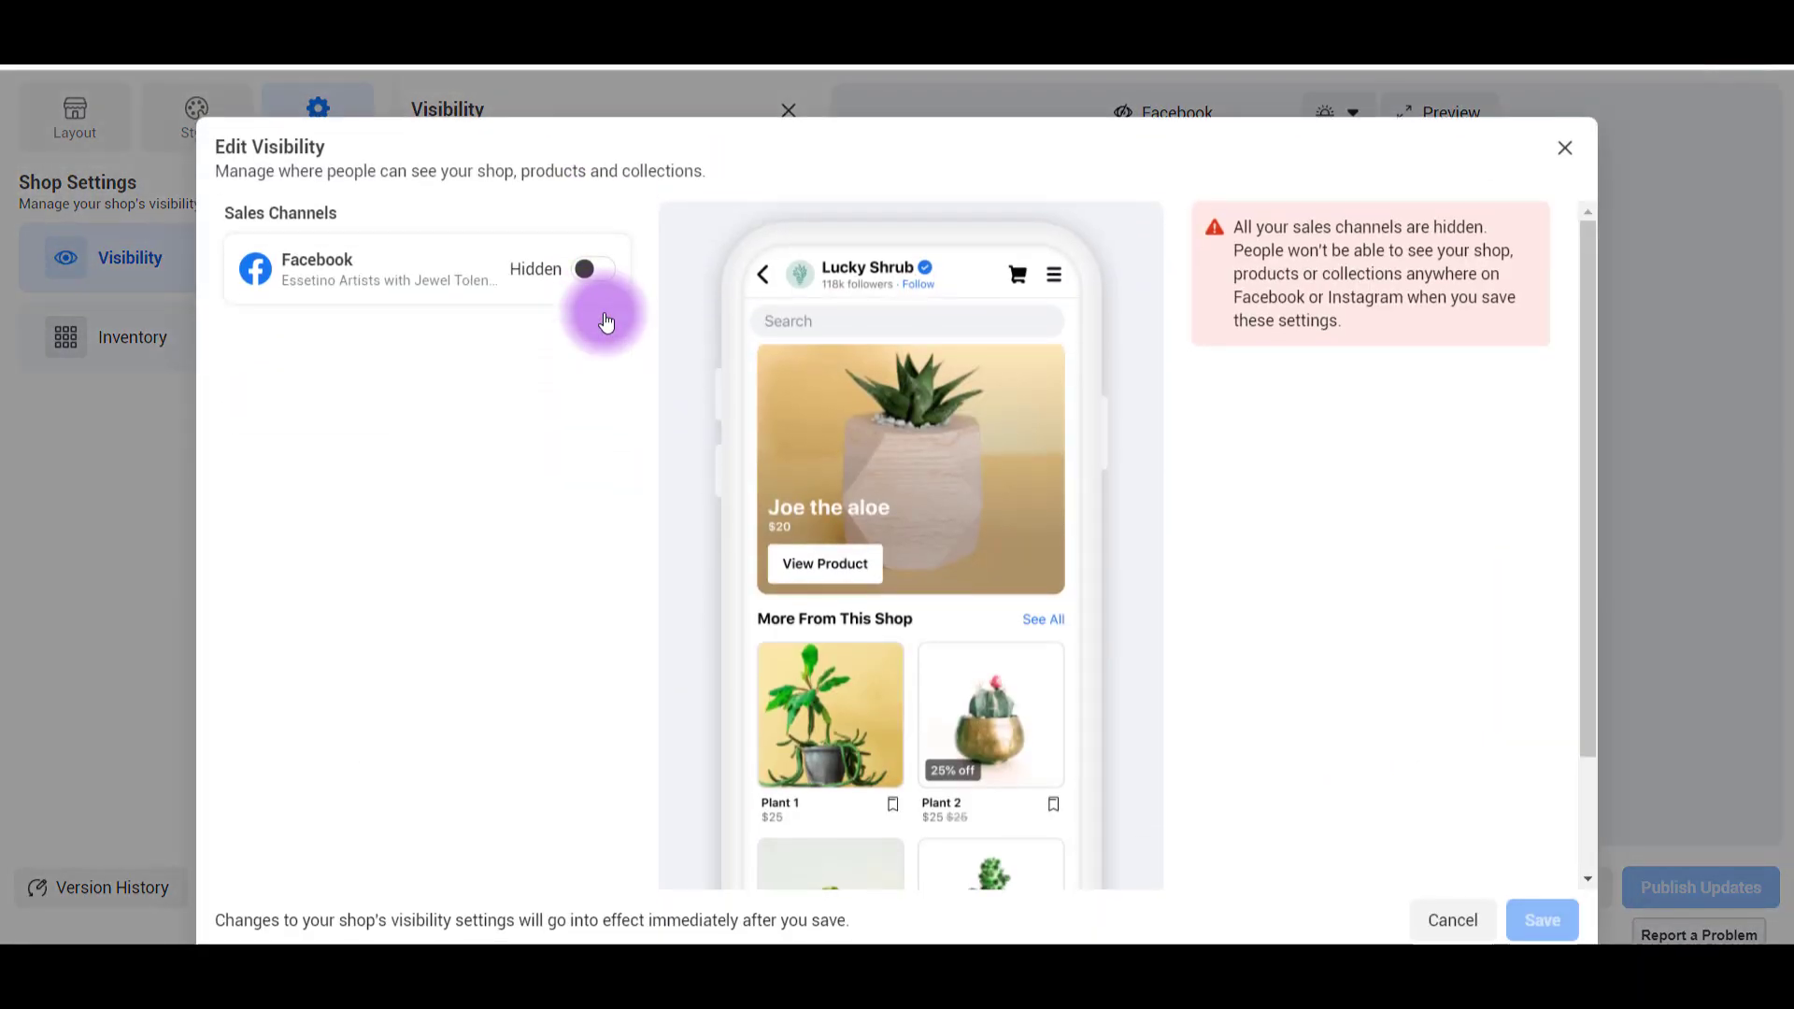
pyautogui.click(590, 271)
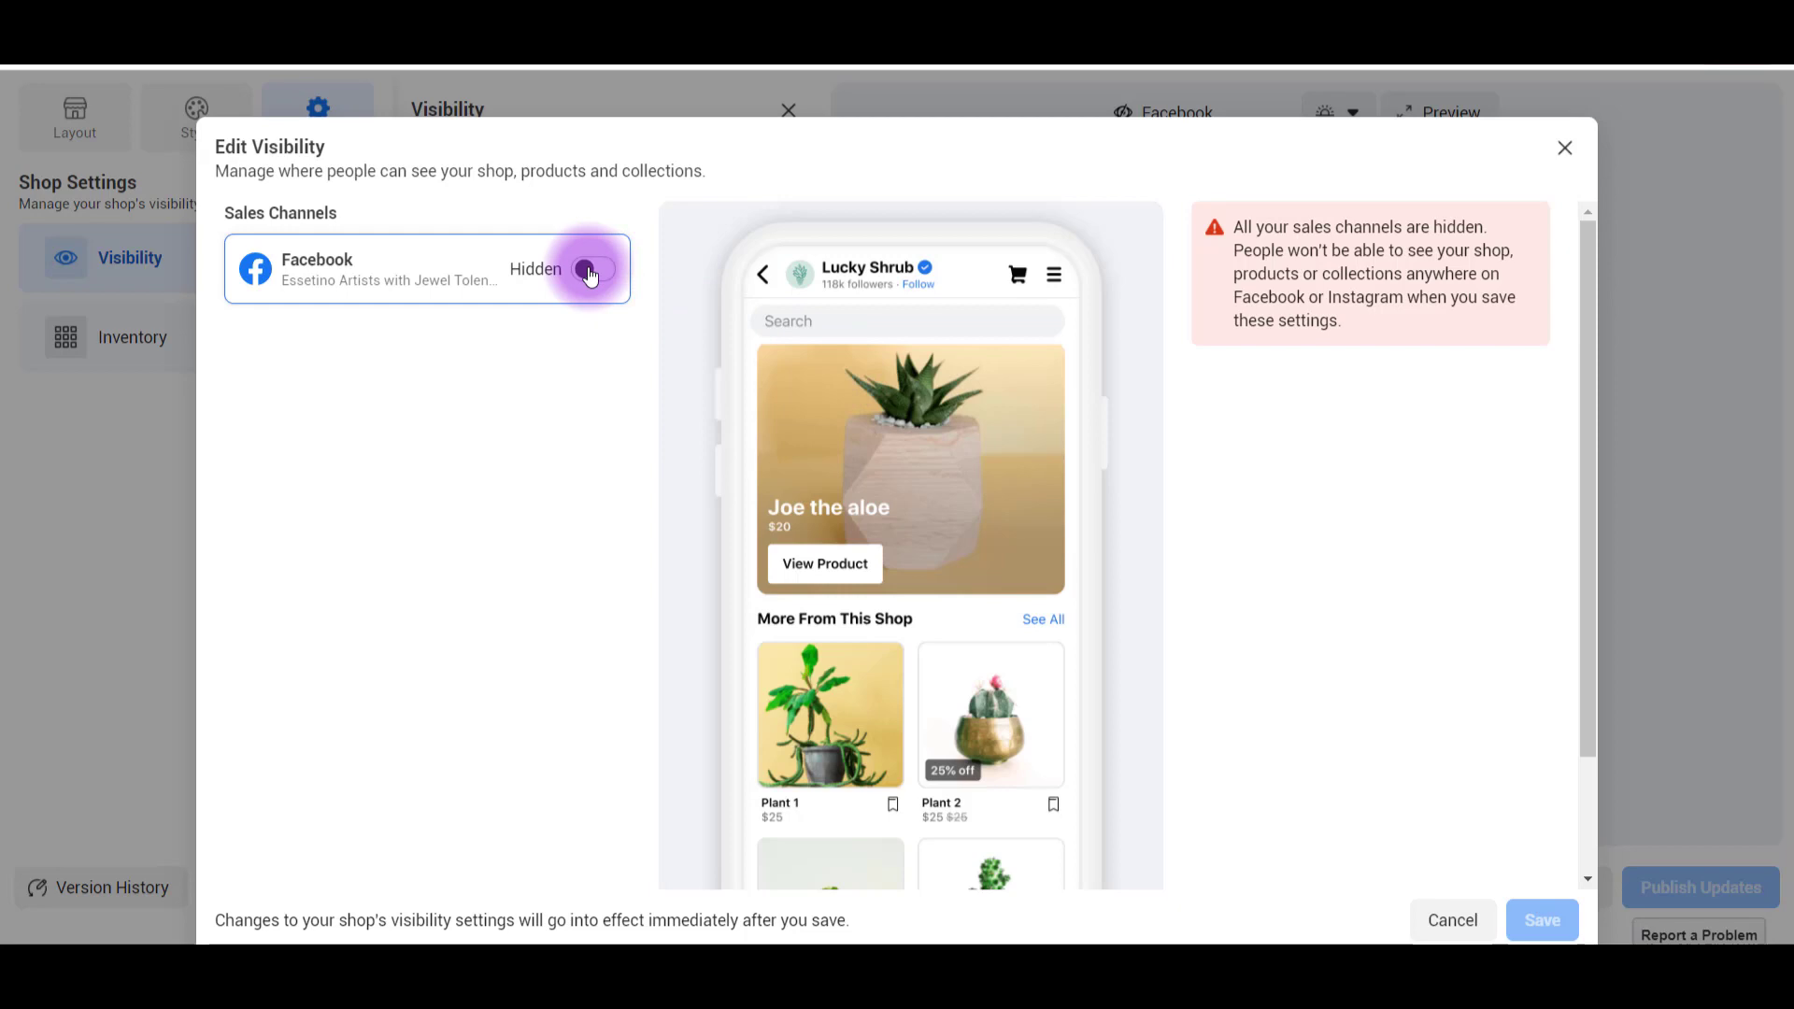
pyautogui.click(1393, 530)
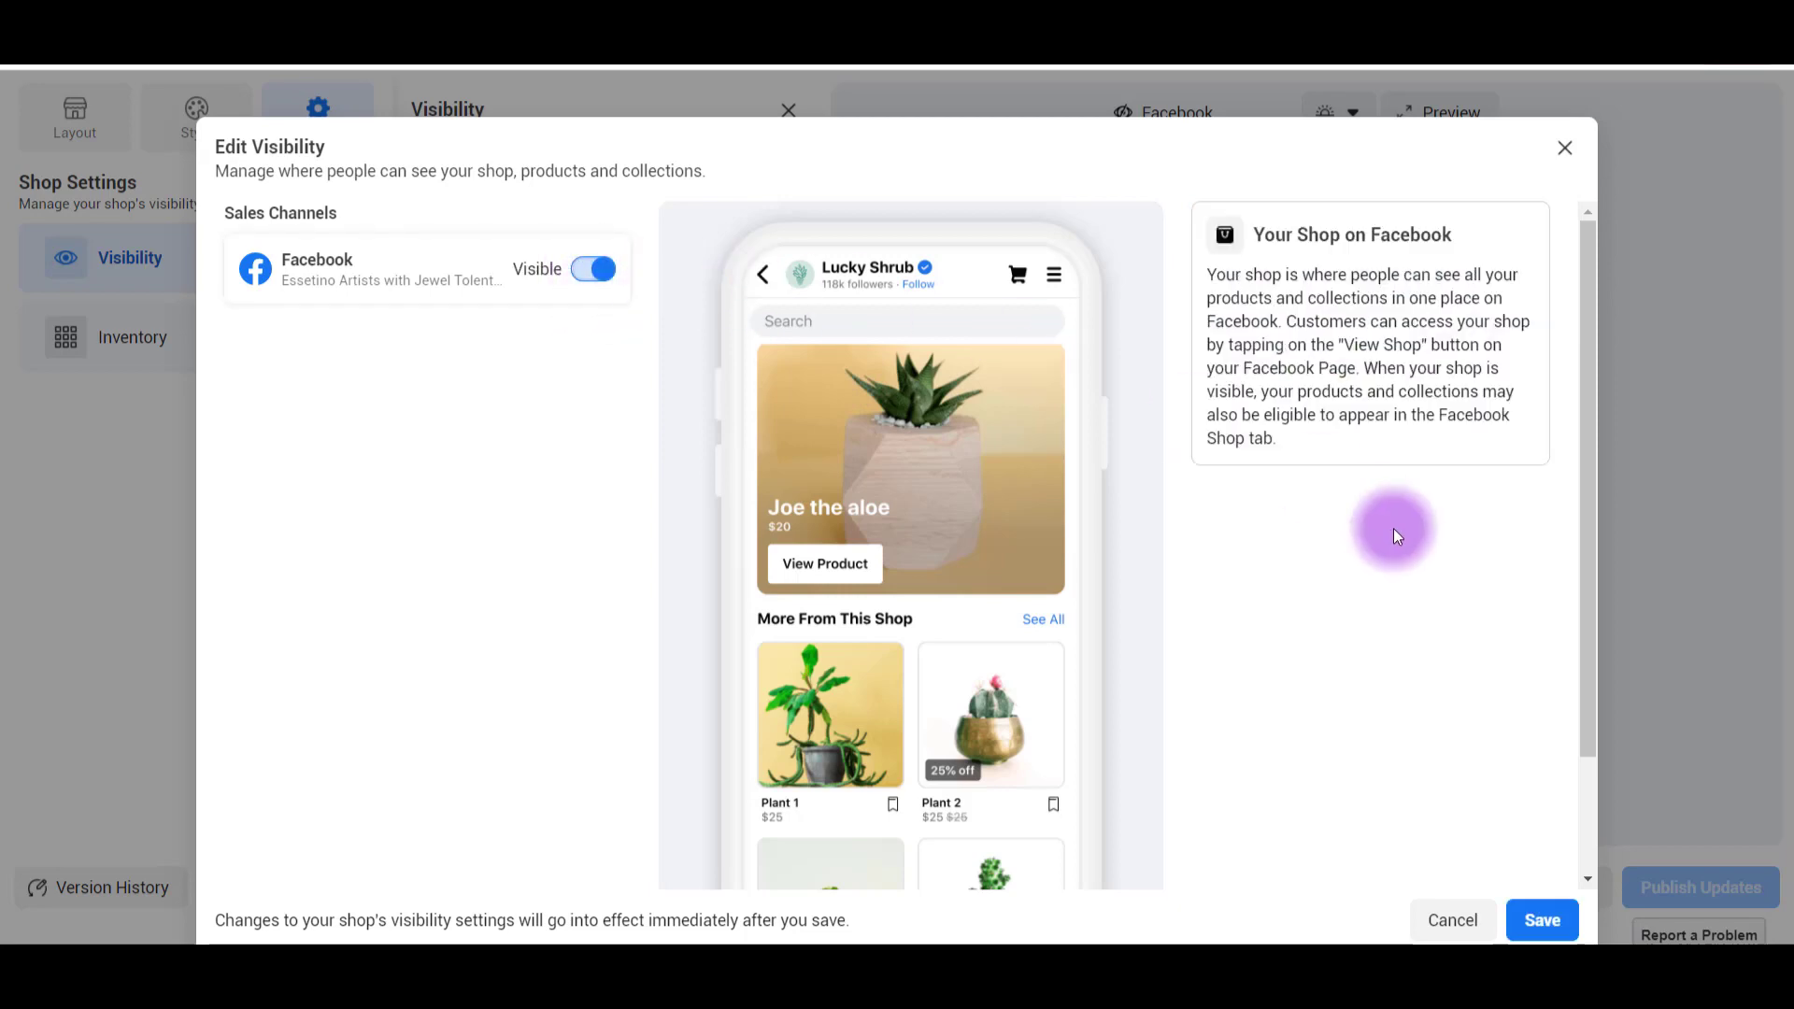
pyautogui.click(1517, 925)
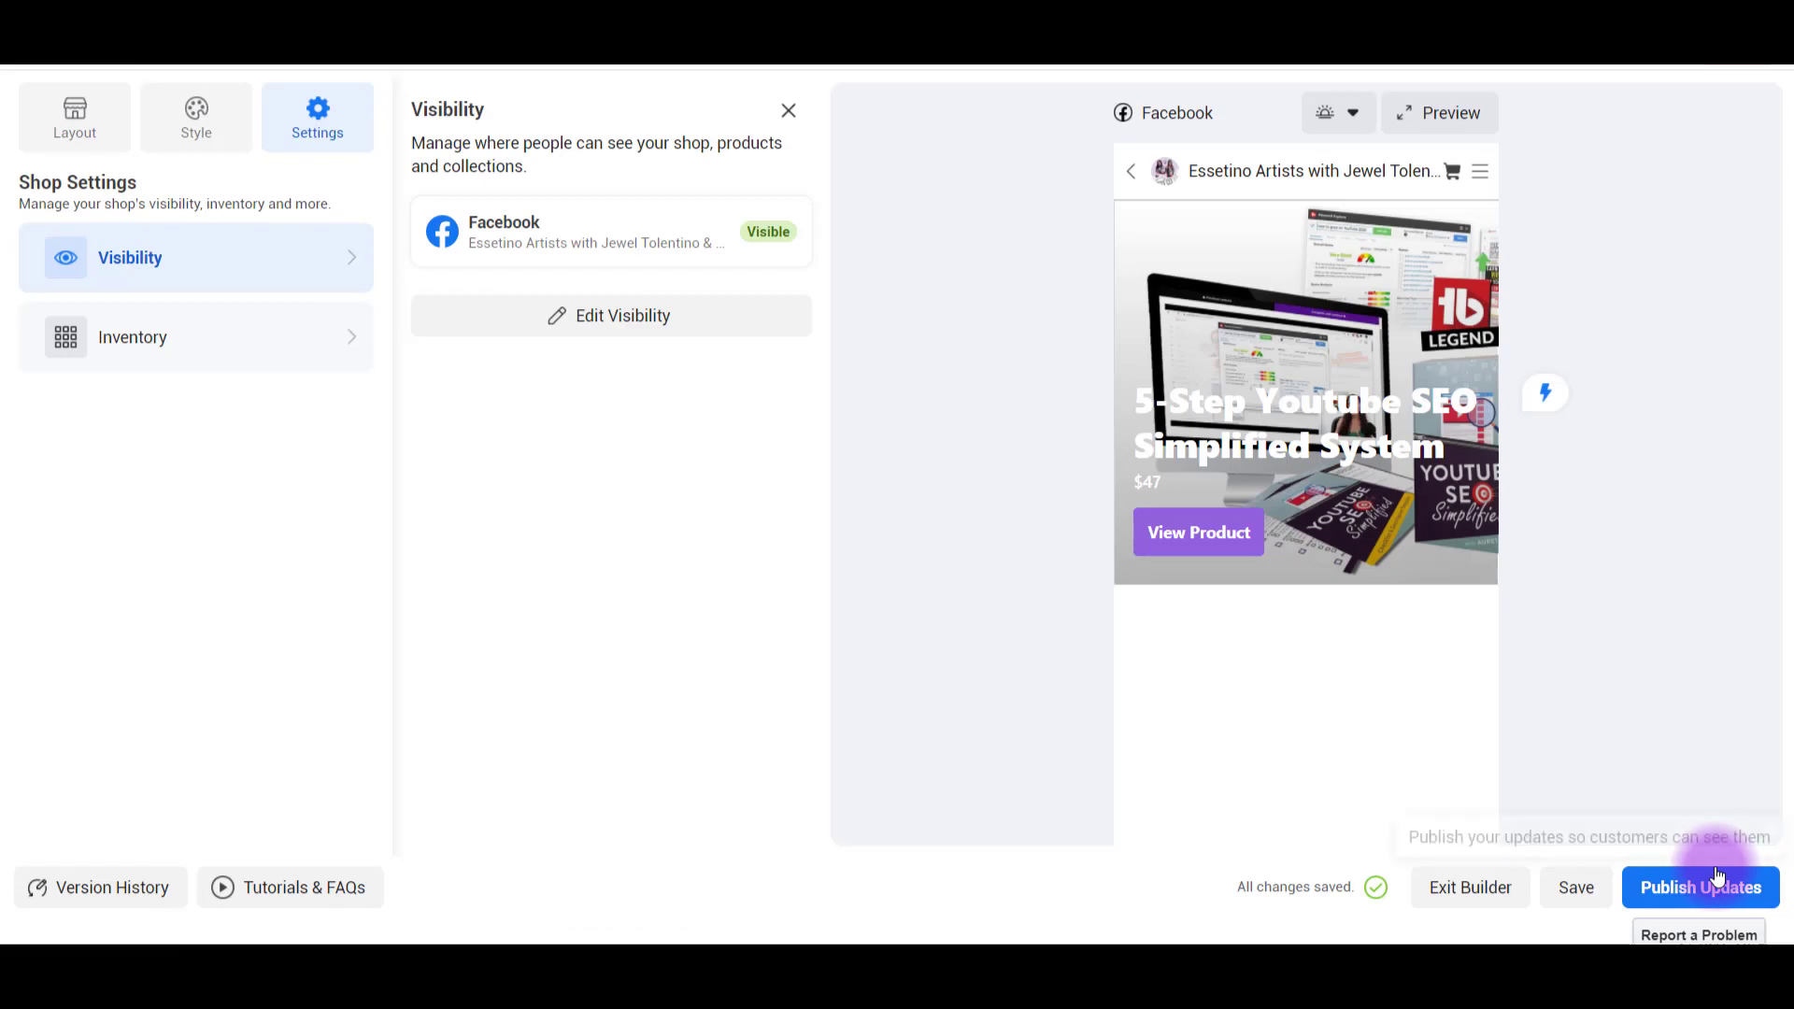
pyautogui.click(1717, 883)
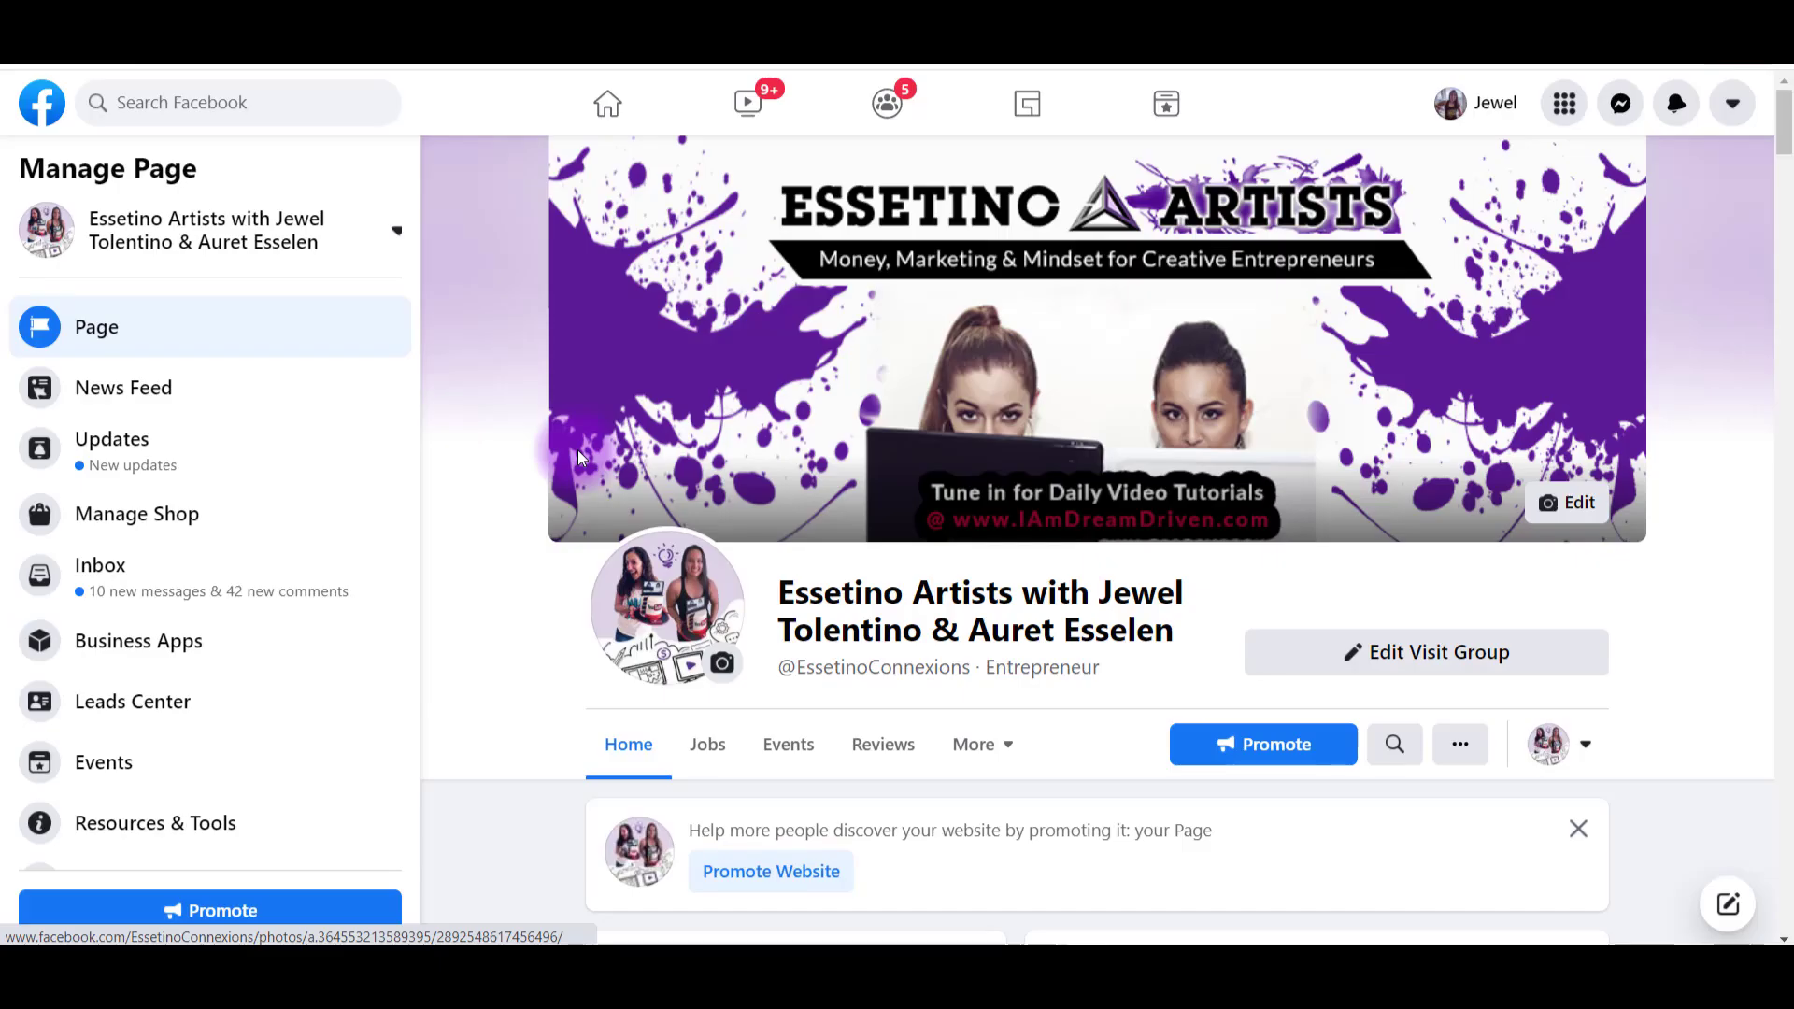
# From the page's Shop section, open the $47.00 '5-Step Youtube SEO Simplified System' product.
pyautogui.scroll(-15, 577, 458)
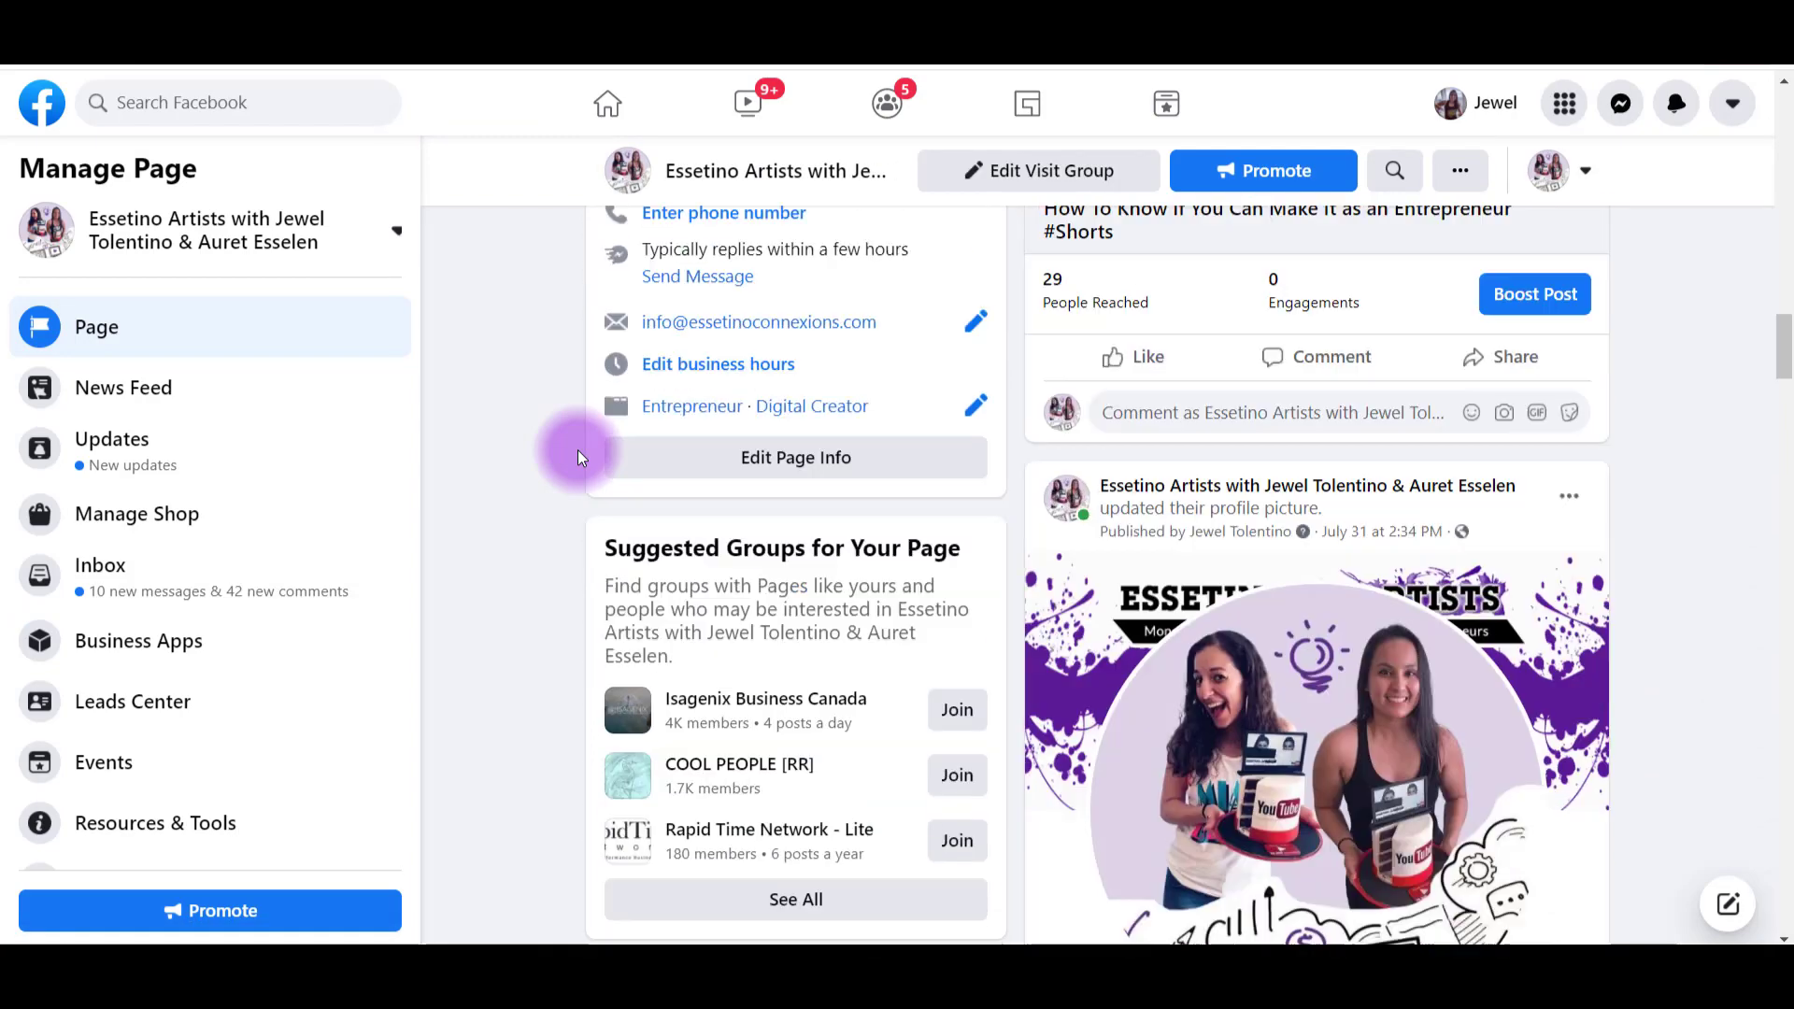
pyautogui.scroll(-10, 578, 450)
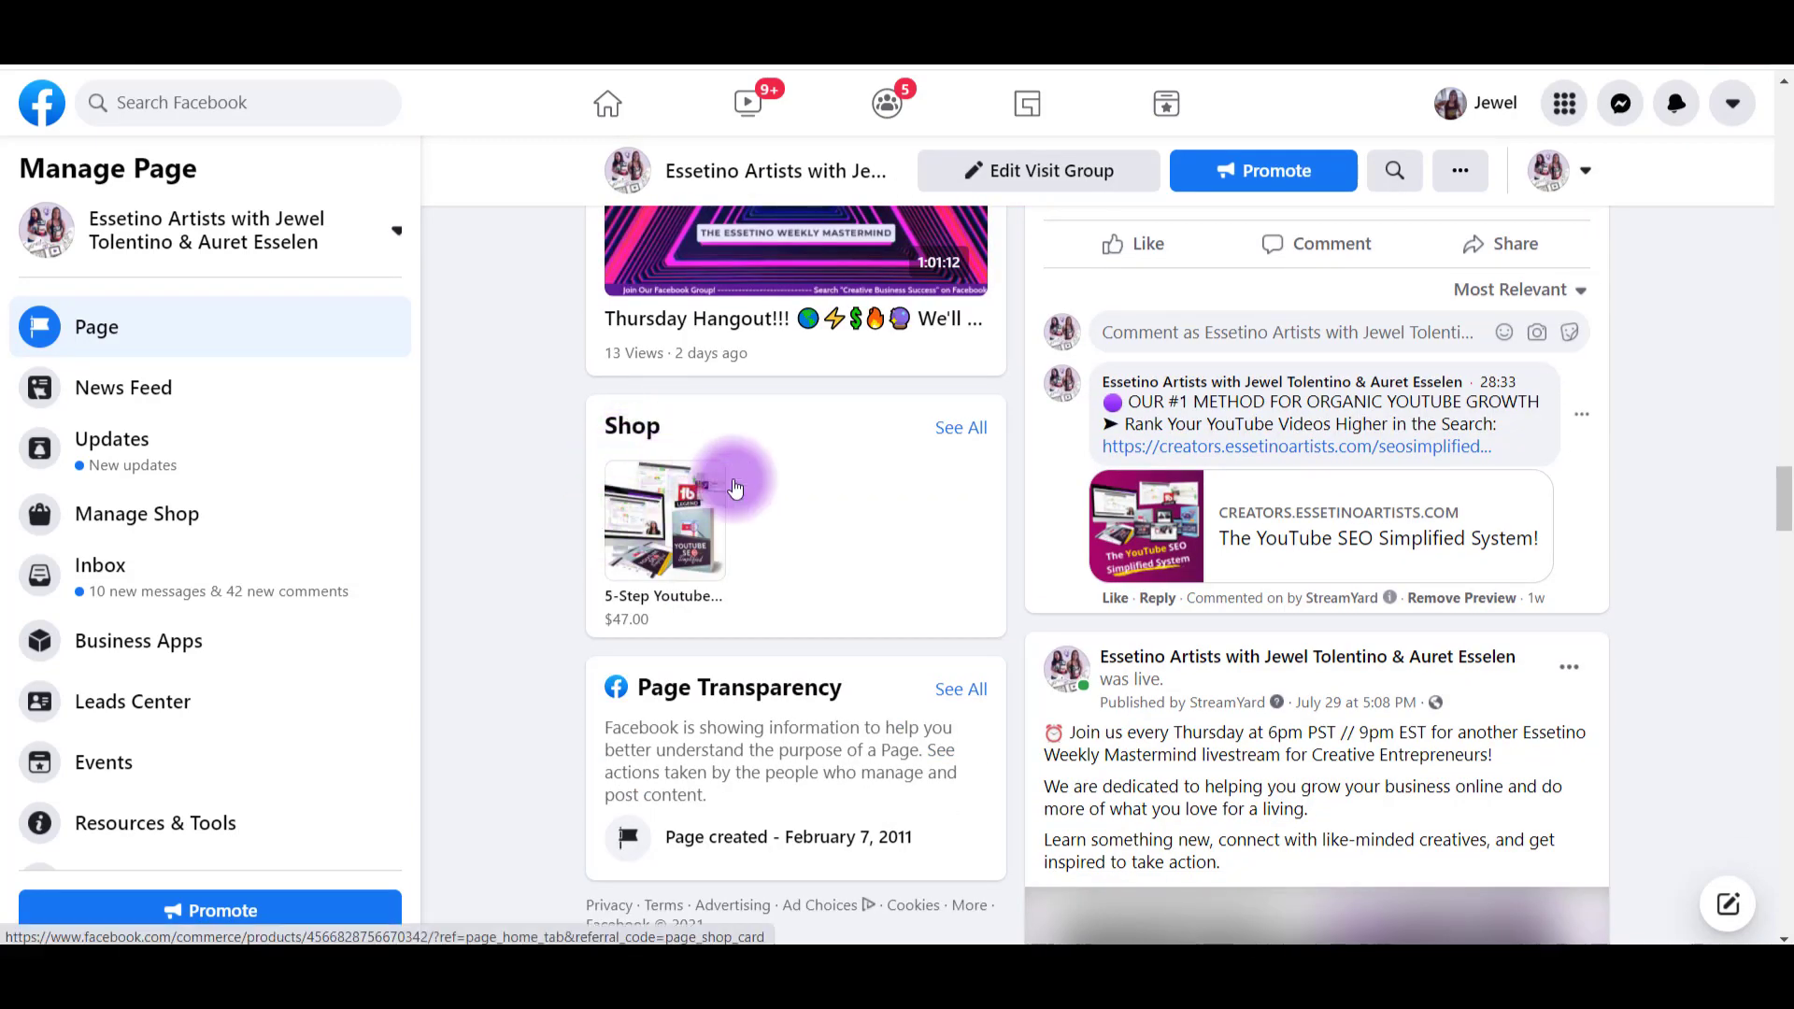
pyautogui.click(962, 433)
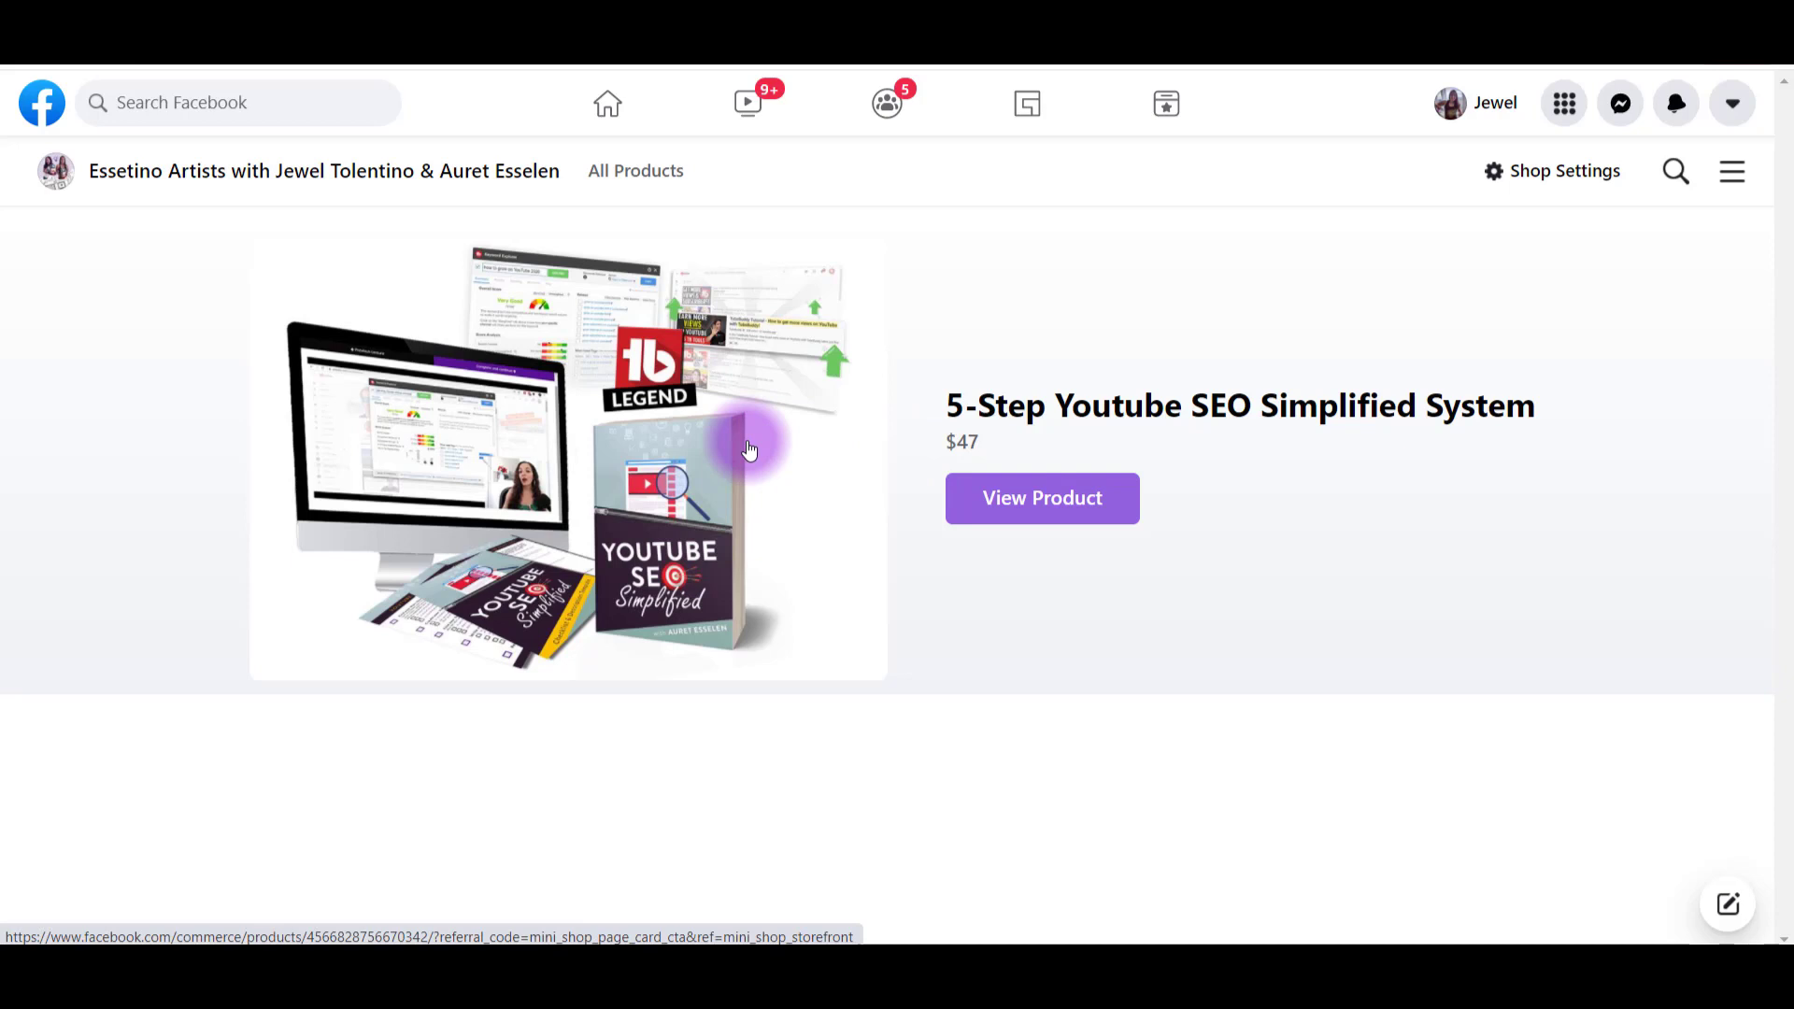
pyautogui.click(977, 500)
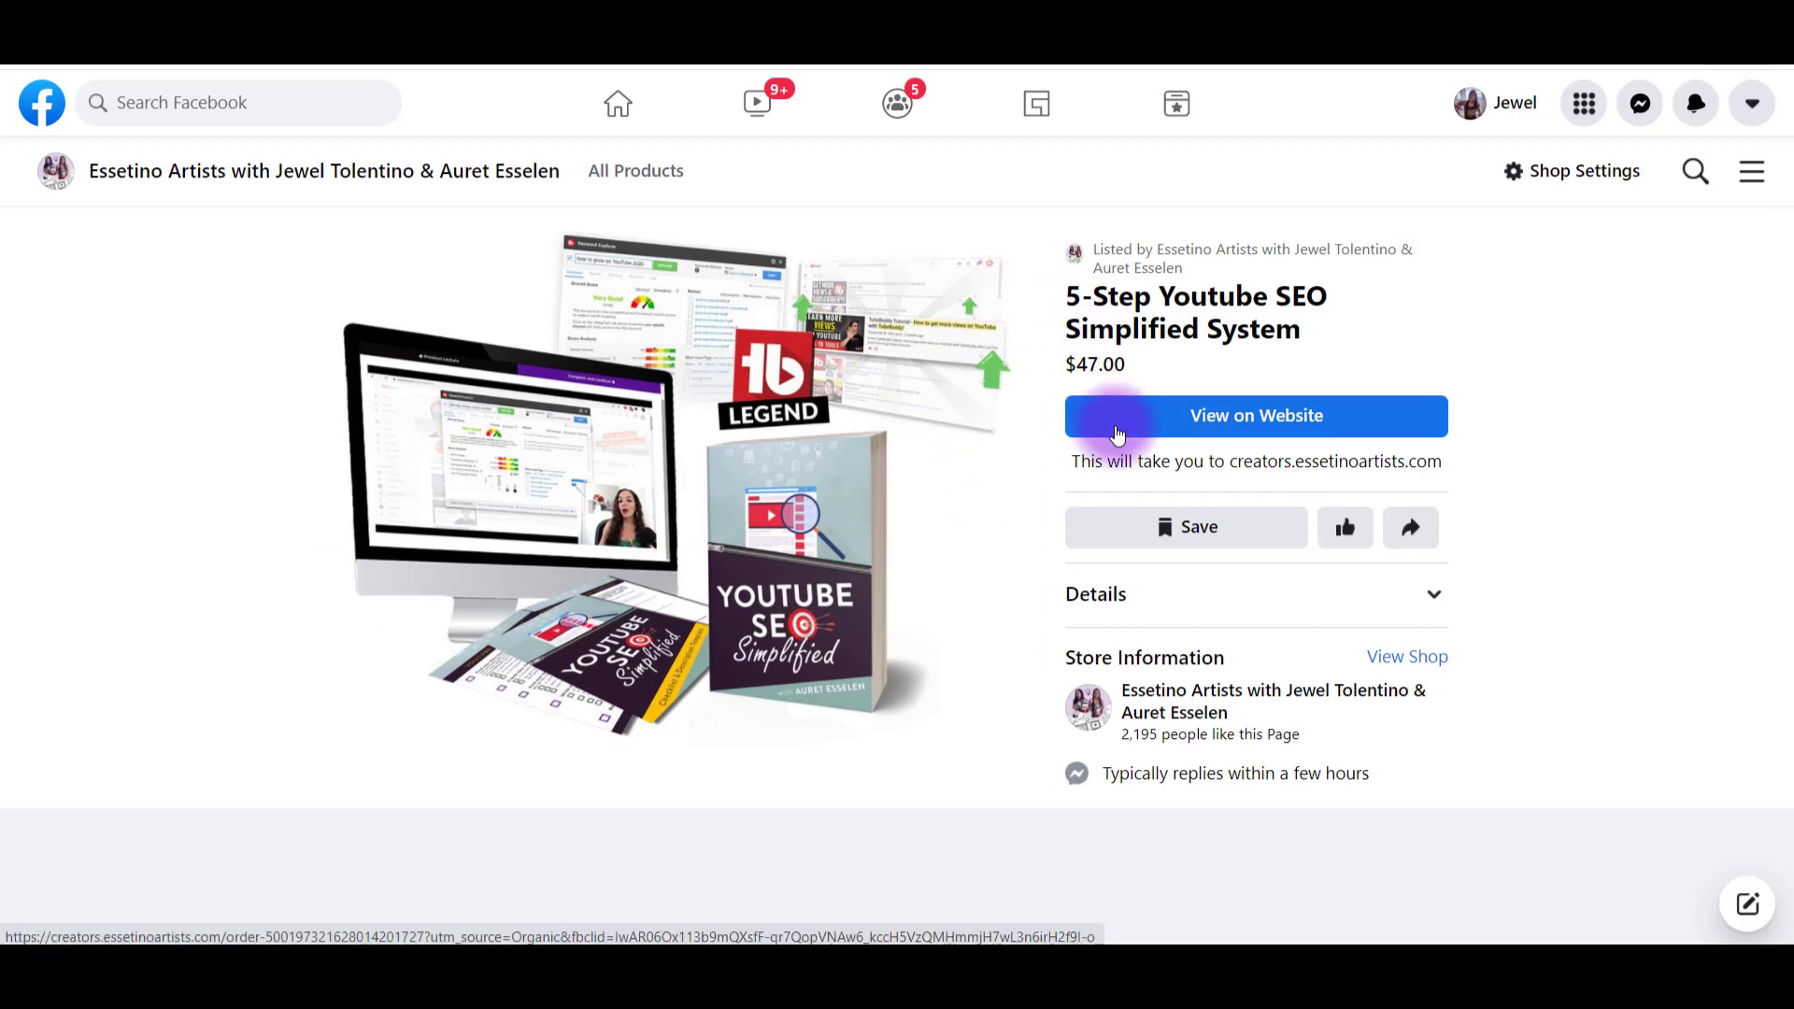
# Follow the product to its $47 'Get Real Youtube Subscribers Without Paying For Them' sales page.
pyautogui.click(1118, 434)
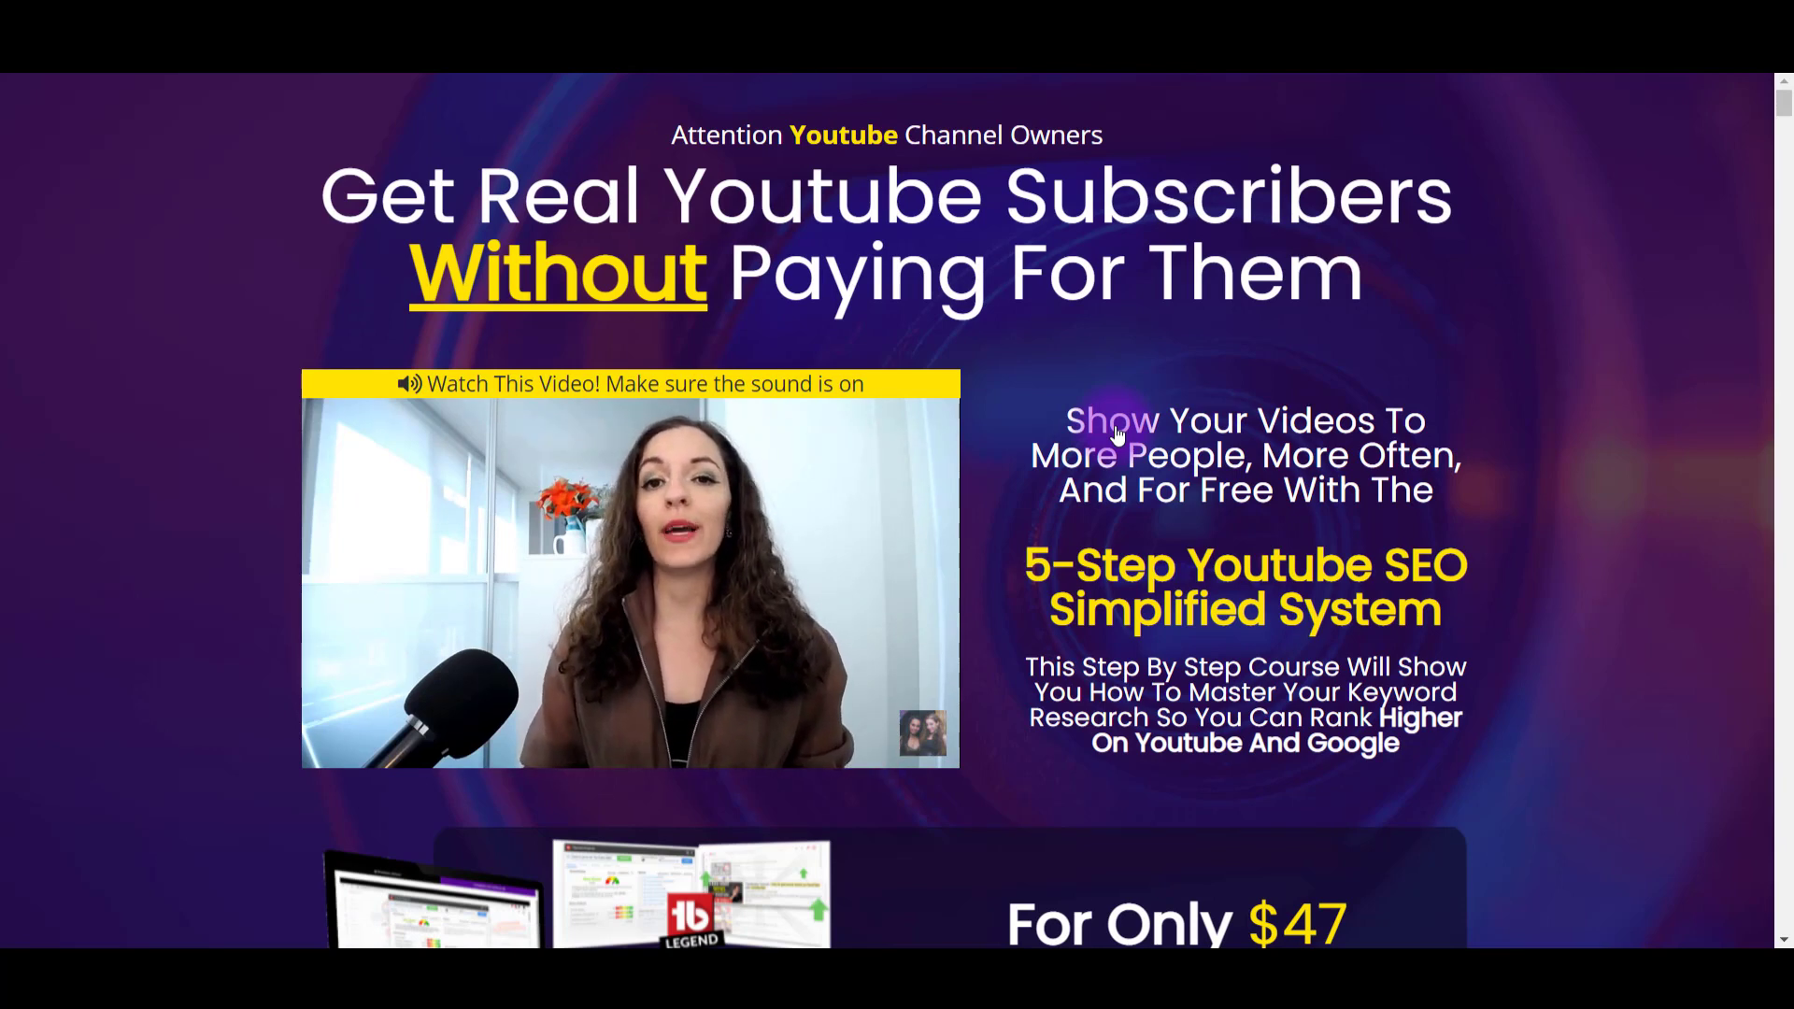
pyautogui.scroll(-2, 1118, 431)
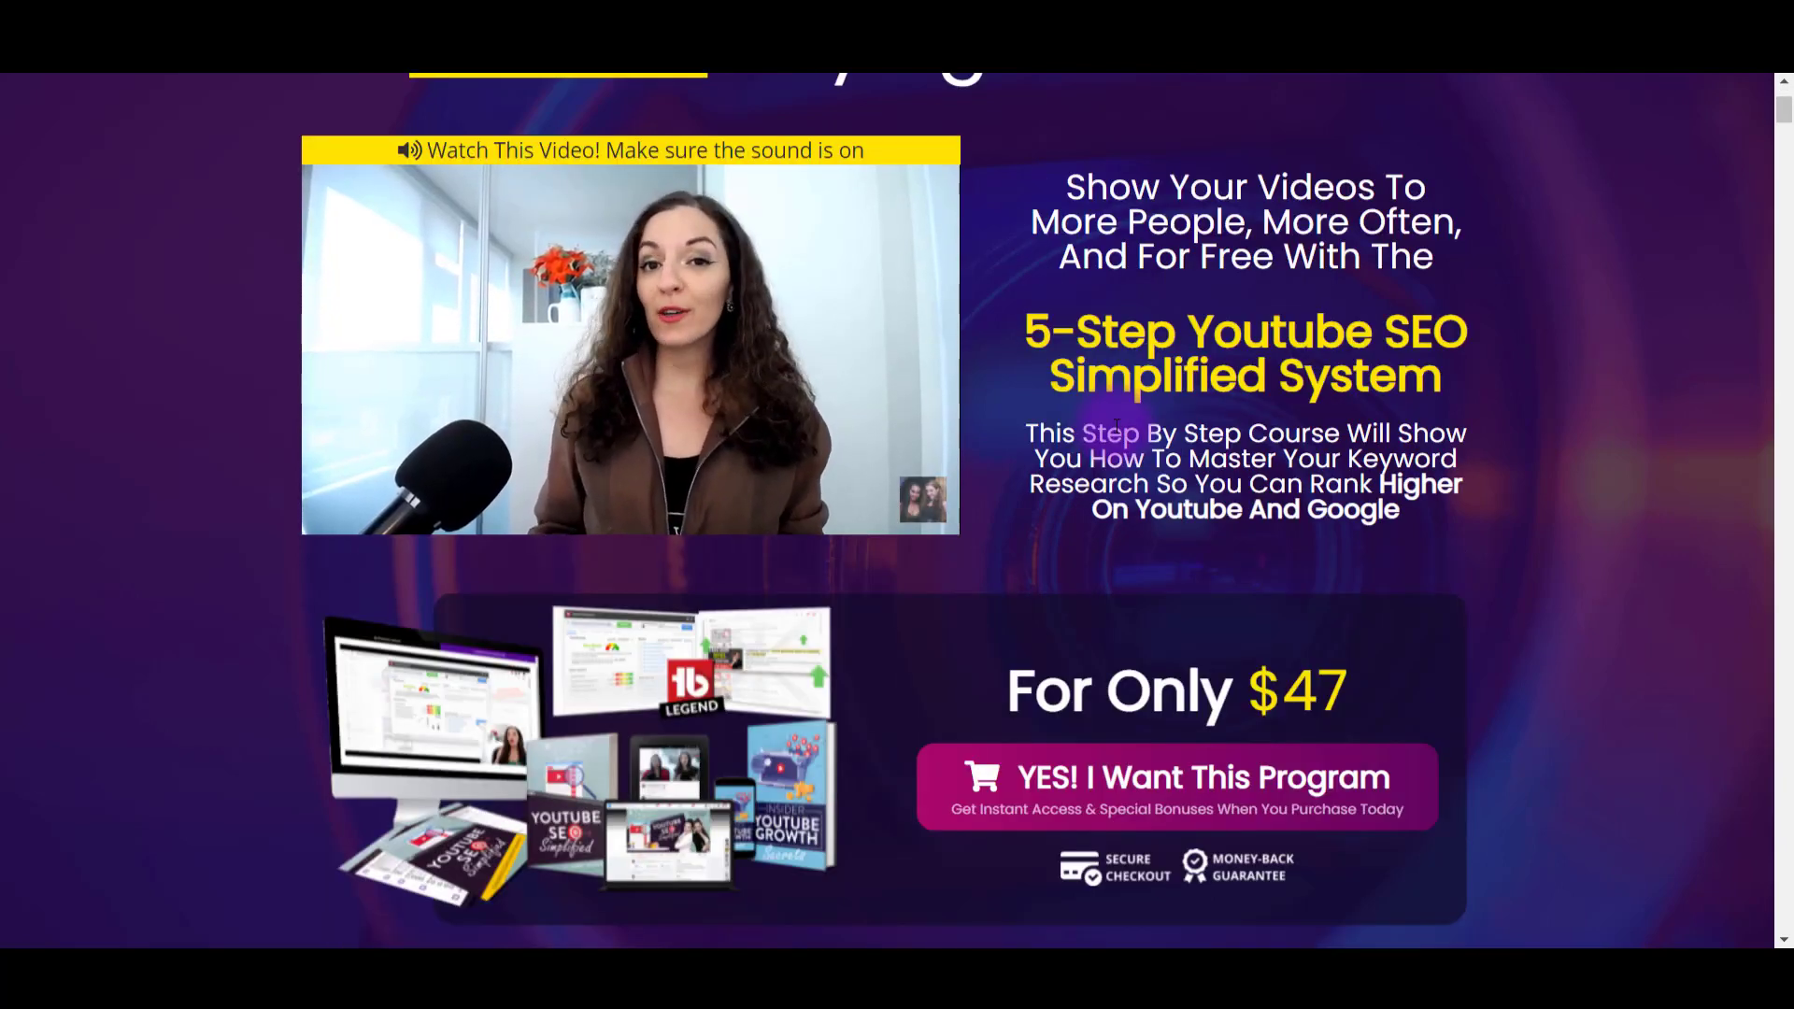